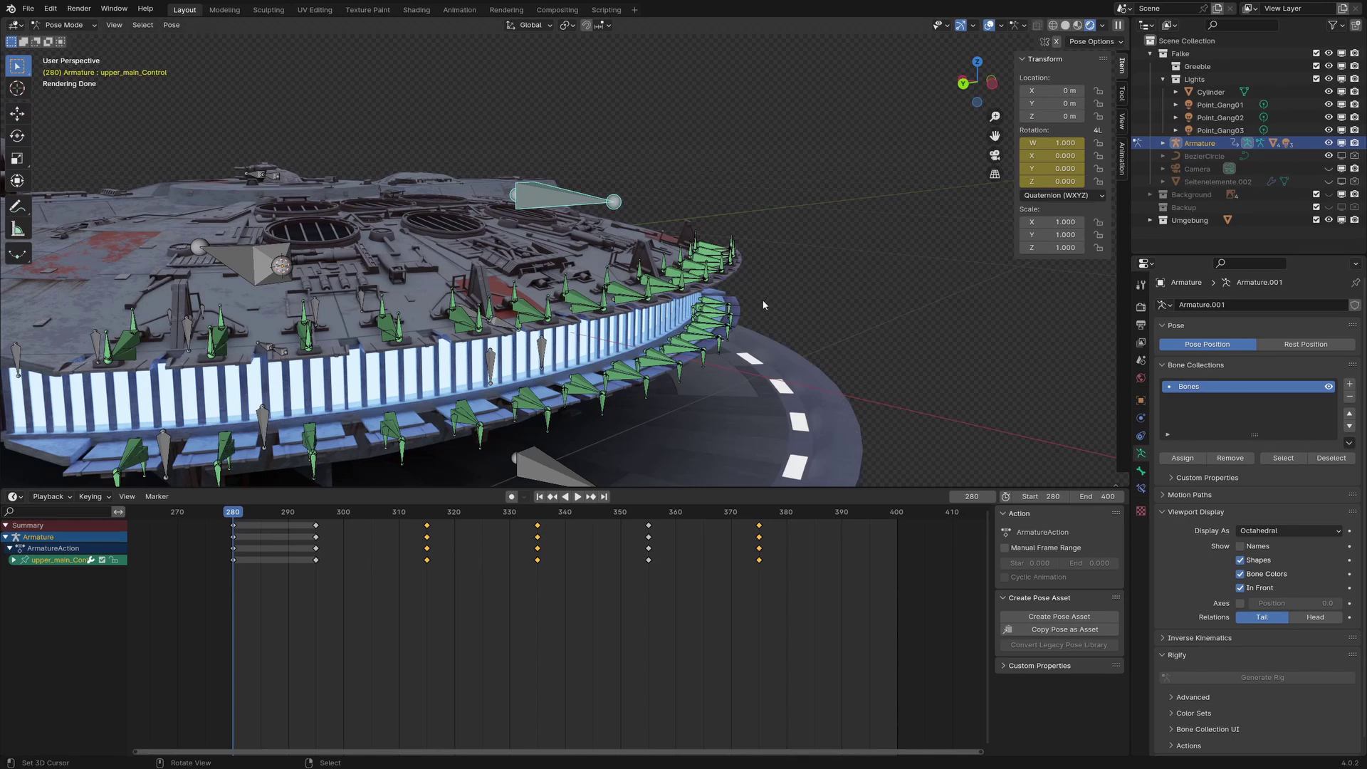
# - Test-rotate the Falcon's control bone about the Y axis, then cancel to leave it unrotated
pyautogui.press('r')
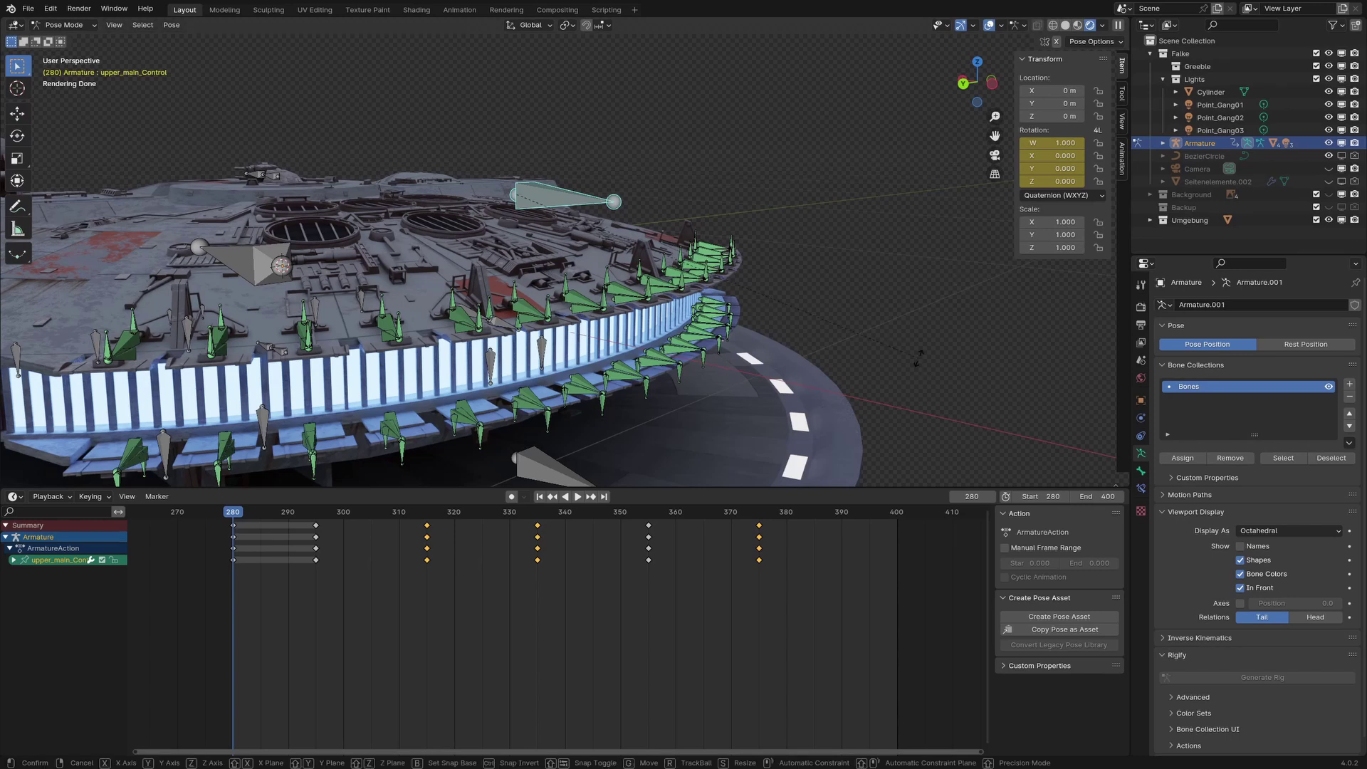
pyautogui.press('y')
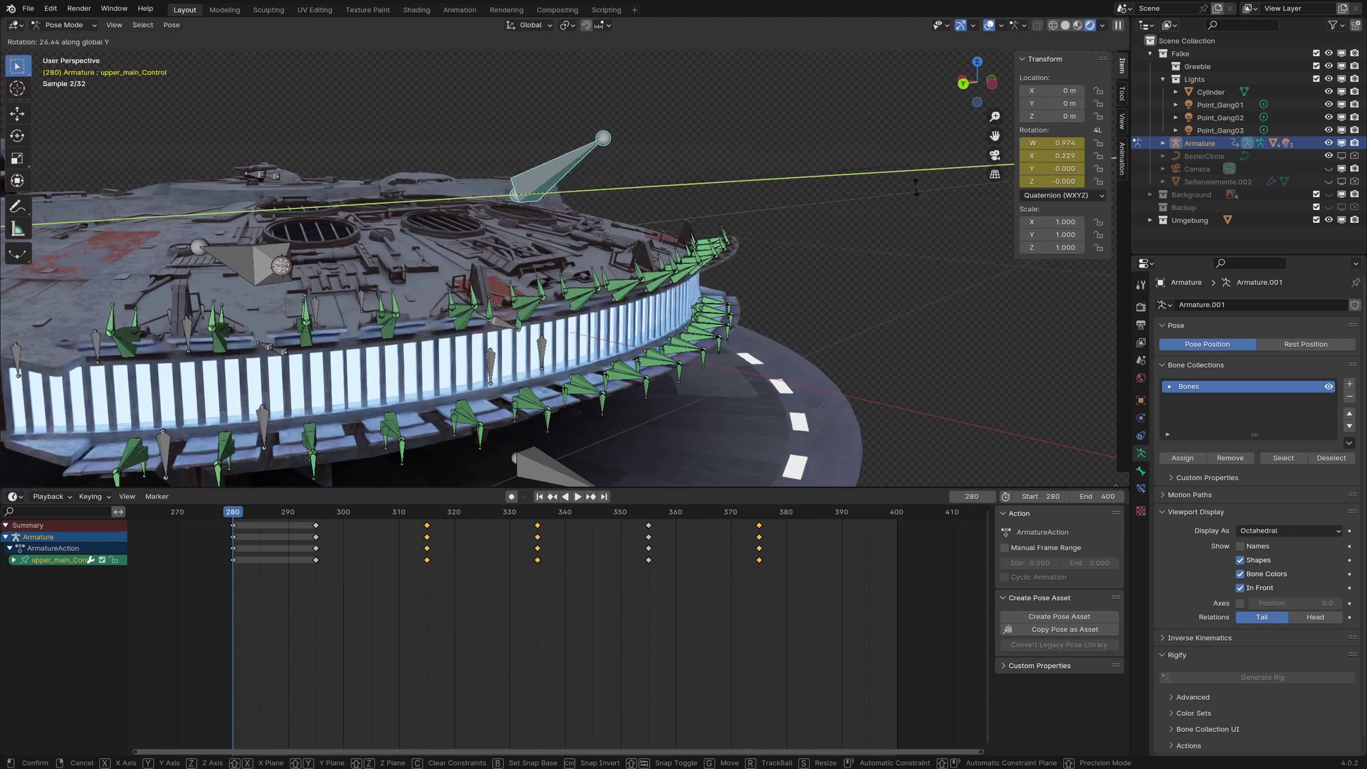
pyautogui.press('Escape')
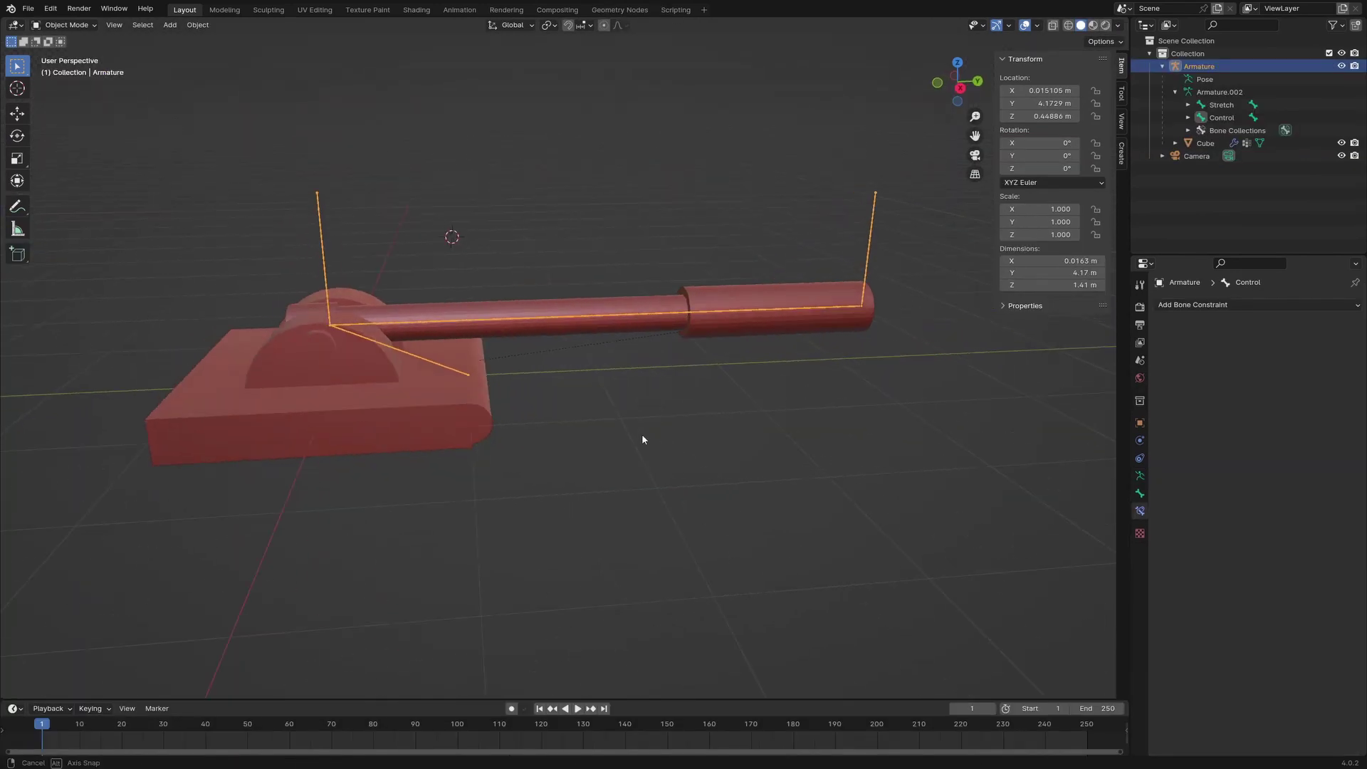
# - Orbit around the cannon rig and switch the armature into Pose Mode
pyautogui.moveTo(651, 436); pyautogui.dragTo(659, 431, button='middle')
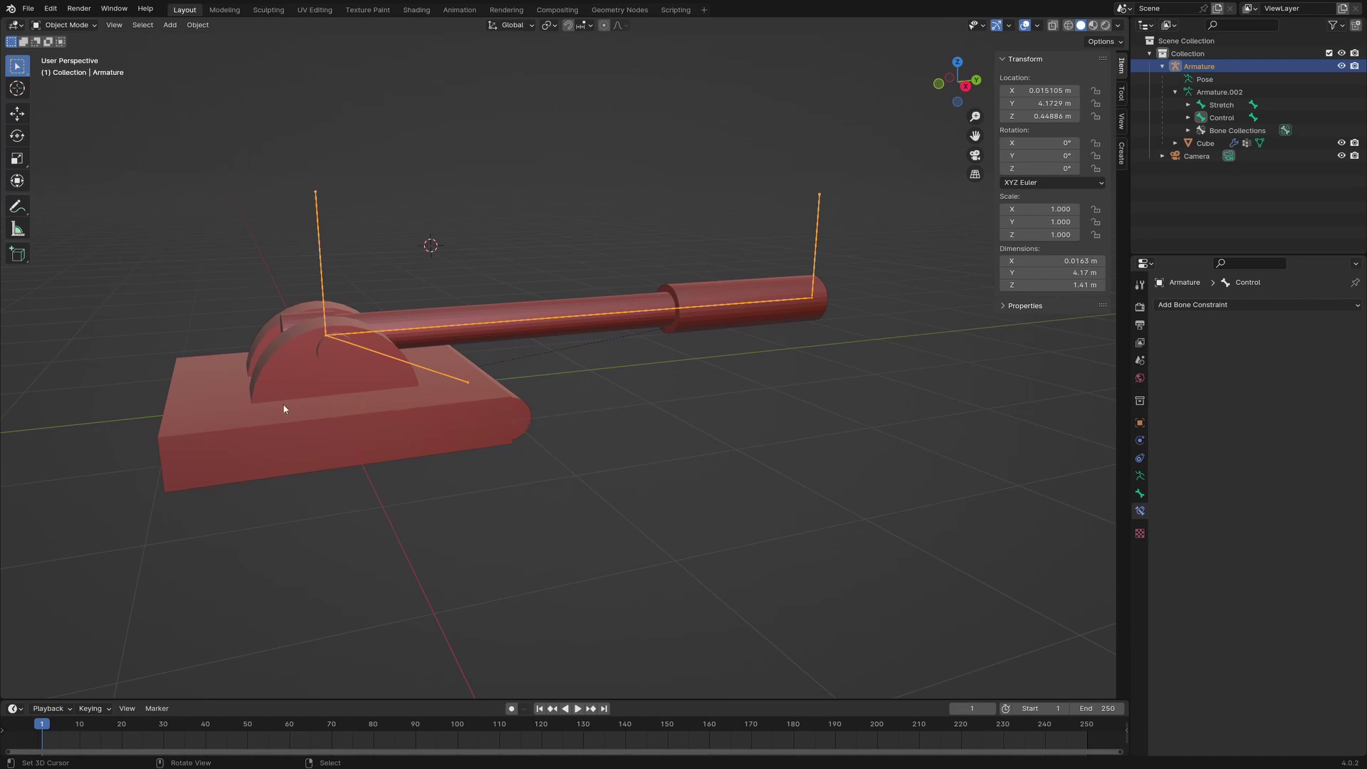
pyautogui.moveTo(592, 436); pyautogui.dragTo(544, 437, button='middle')
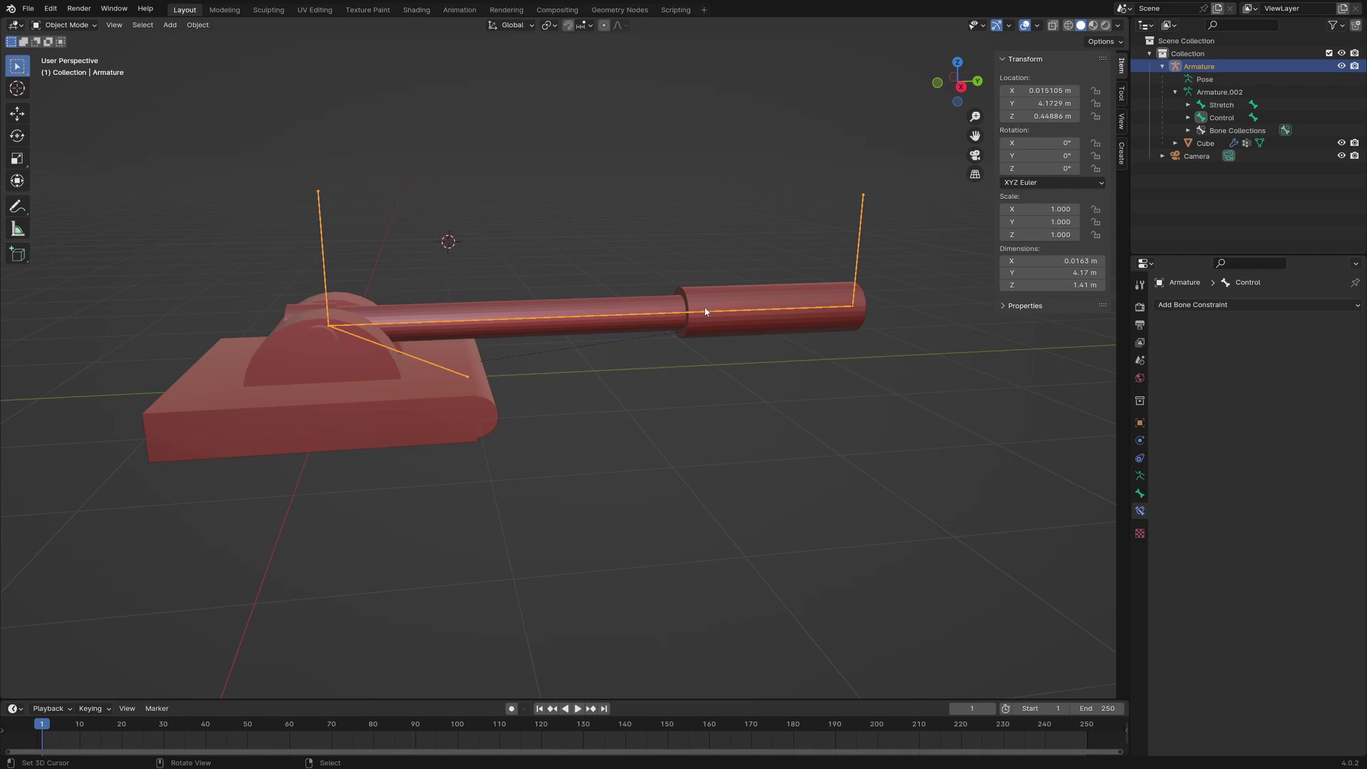
pyautogui.moveTo(569, 373); pyautogui.dragTo(598, 382, button='middle')
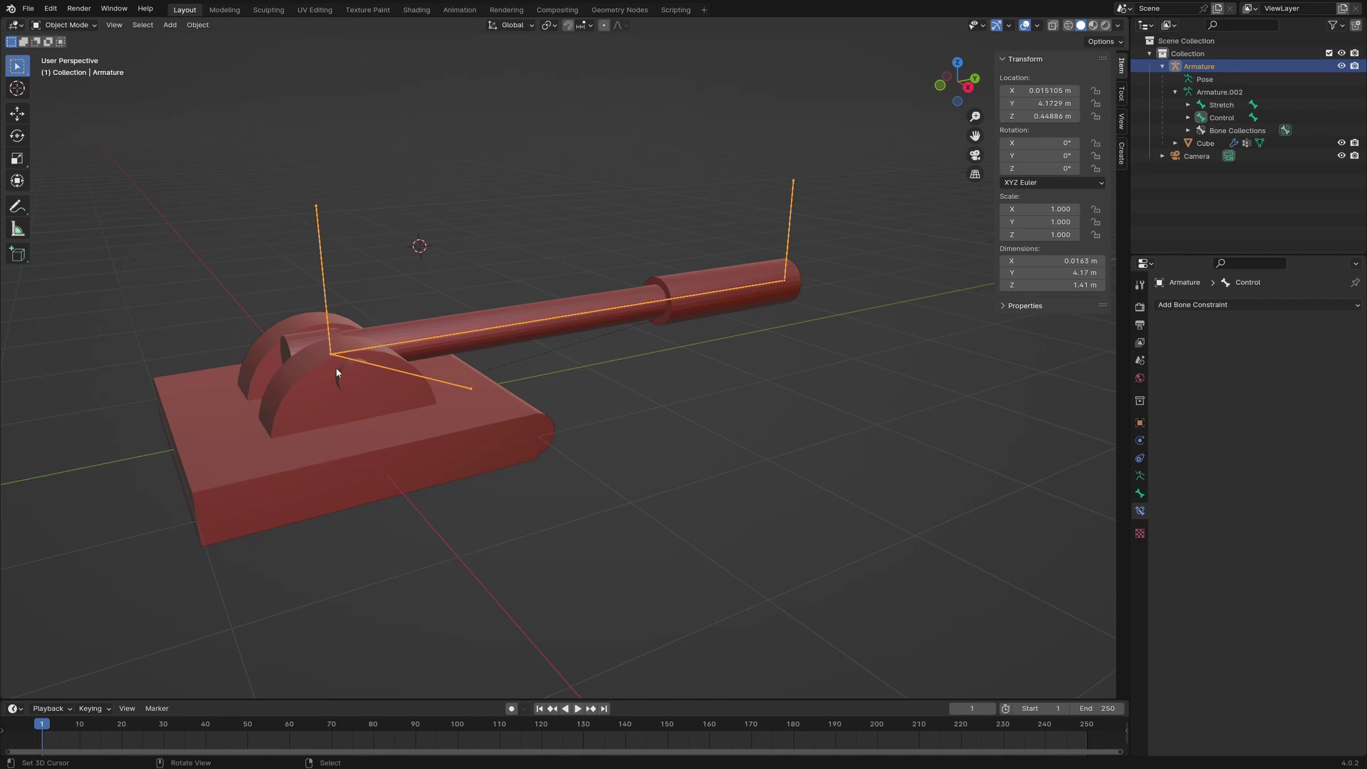
pyautogui.click(63, 25)
pyautogui.click(80, 70)
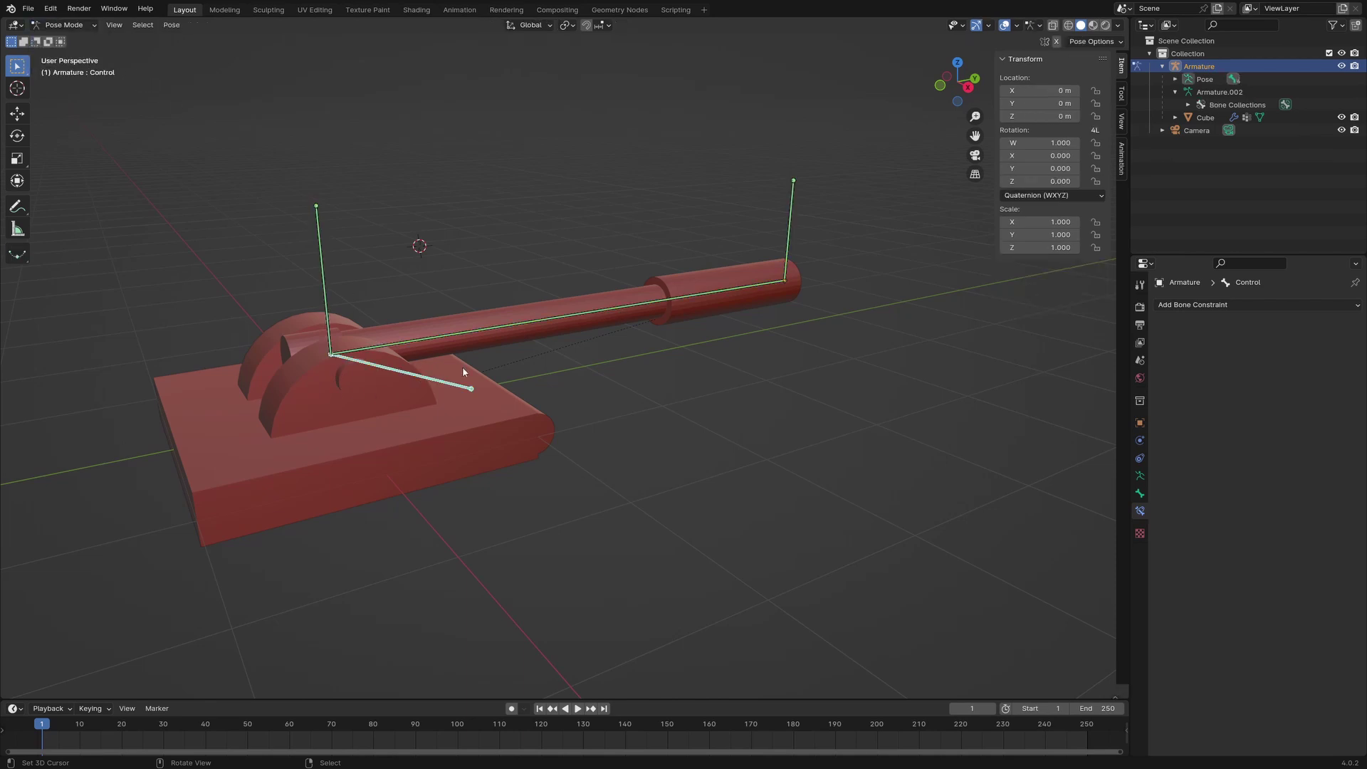
# - Trial-rotate the Control bone about X, then cancel to keep it unchanged
pyautogui.press('r')
pyautogui.press('x')
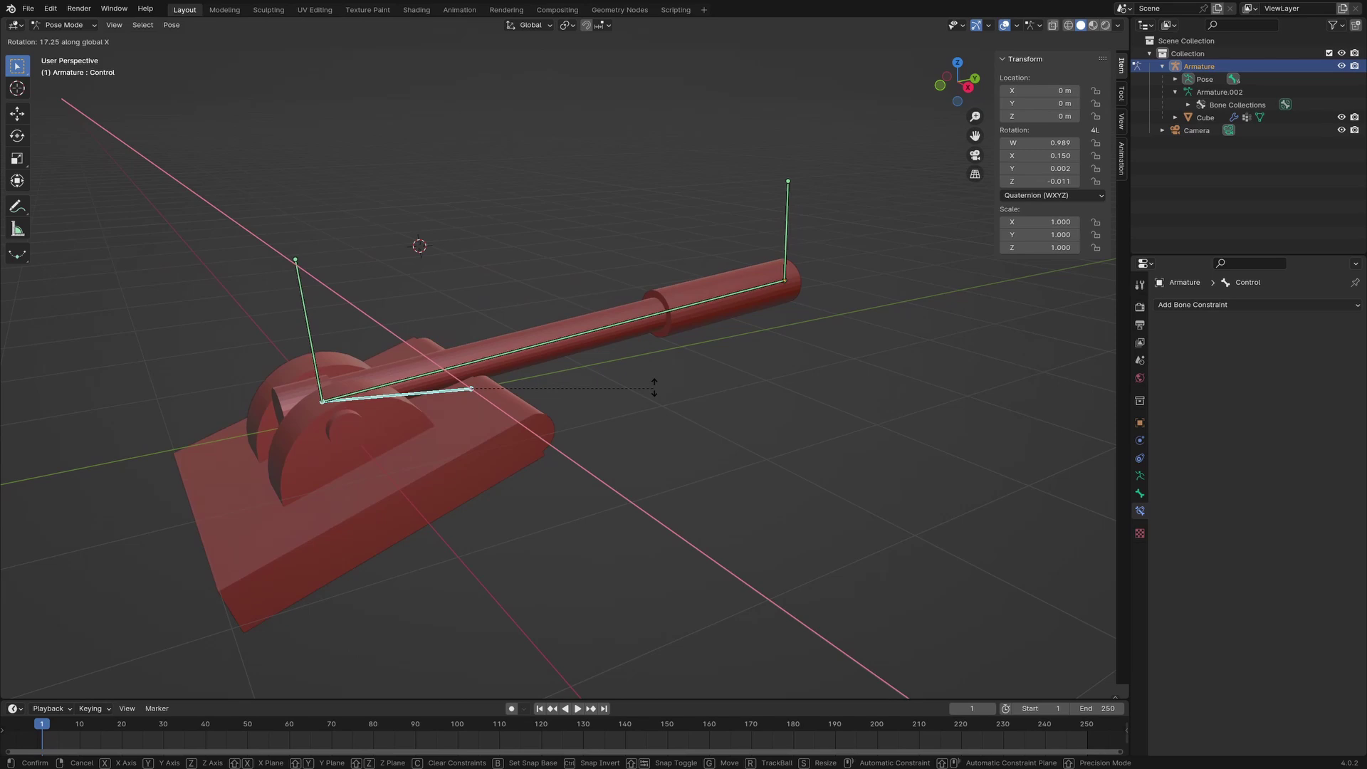
pyautogui.press('Escape')
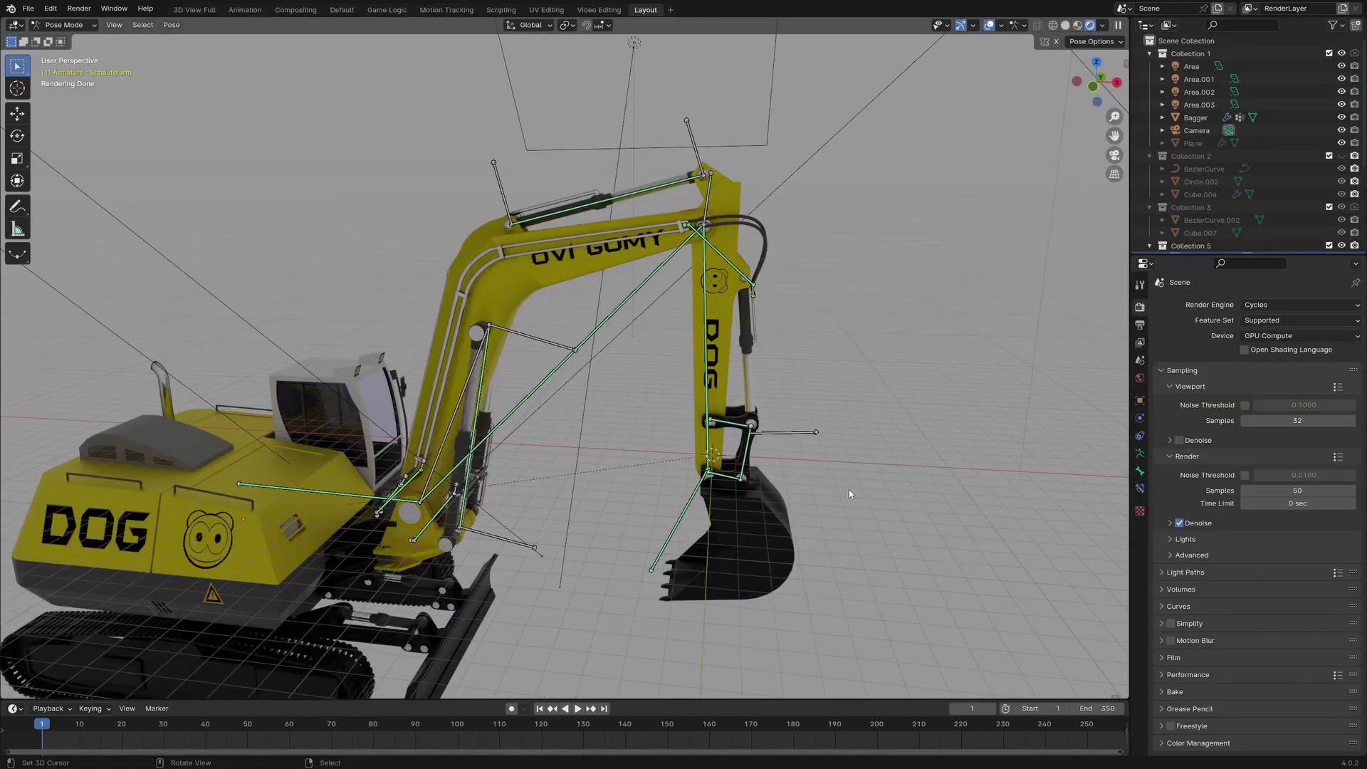
# - Swing the excavator's vertical arm bone to a new angle about the Y axis
pyautogui.moveTo(849, 489)
pyautogui.mouseDown(button='middle')
pyautogui.moveTo(865, 487)
pyautogui.moveTo(854, 478)
pyautogui.mouseUp(button='middle')
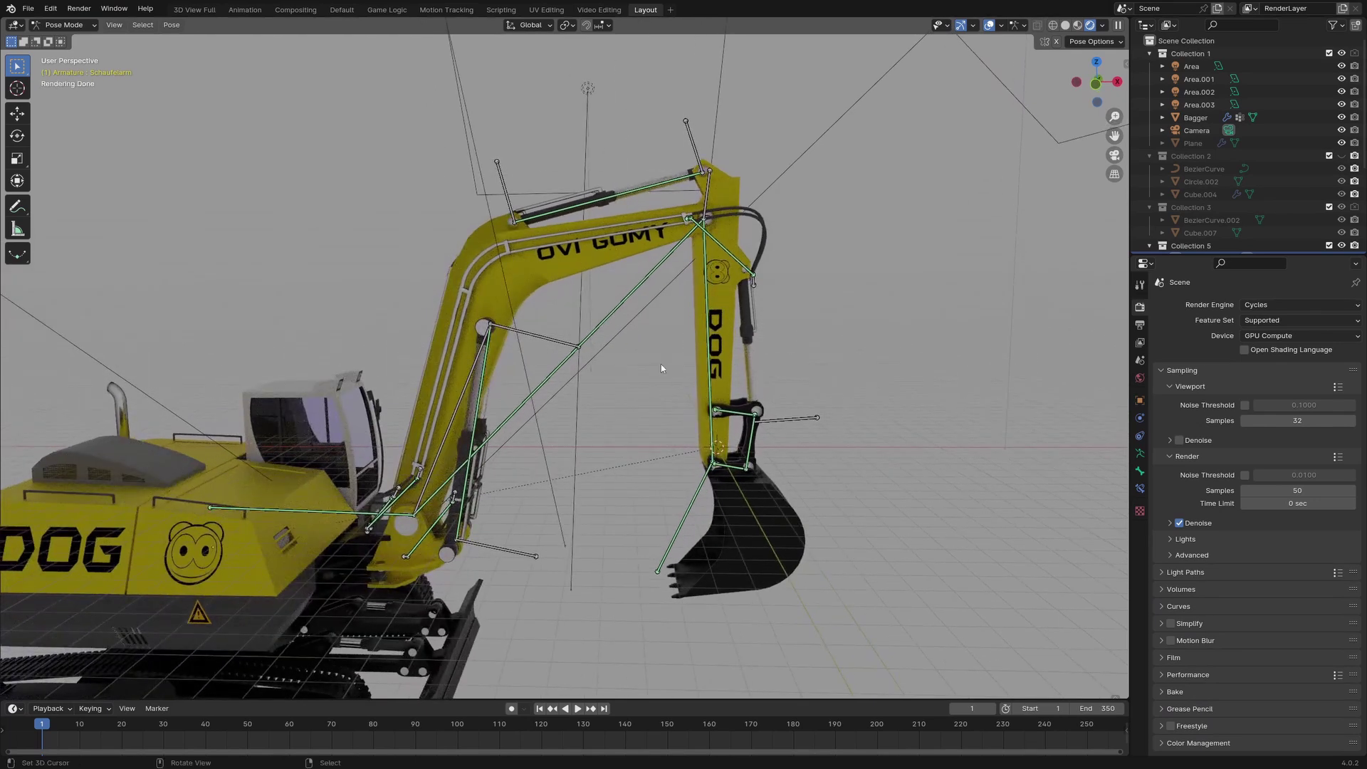
pyautogui.click(710, 338)
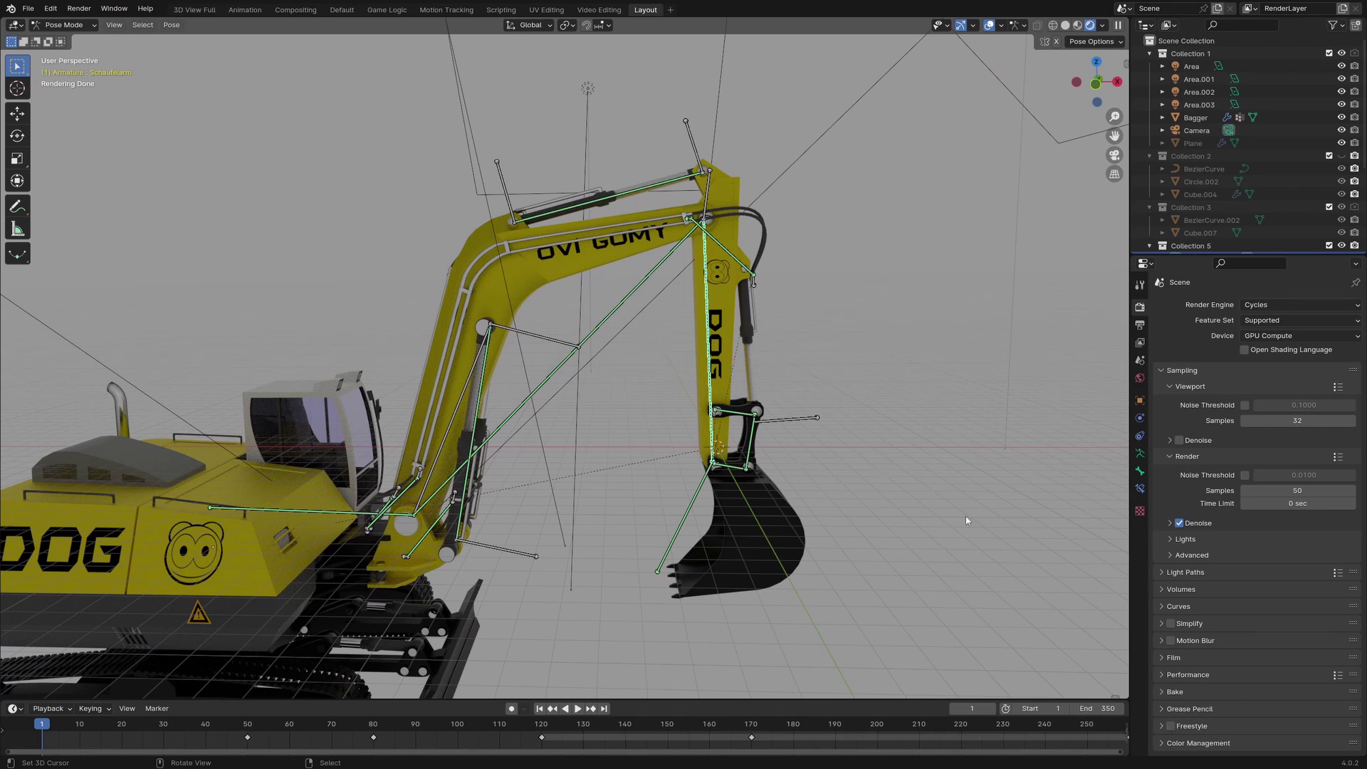
pyautogui.press('r')
pyautogui.press('y')
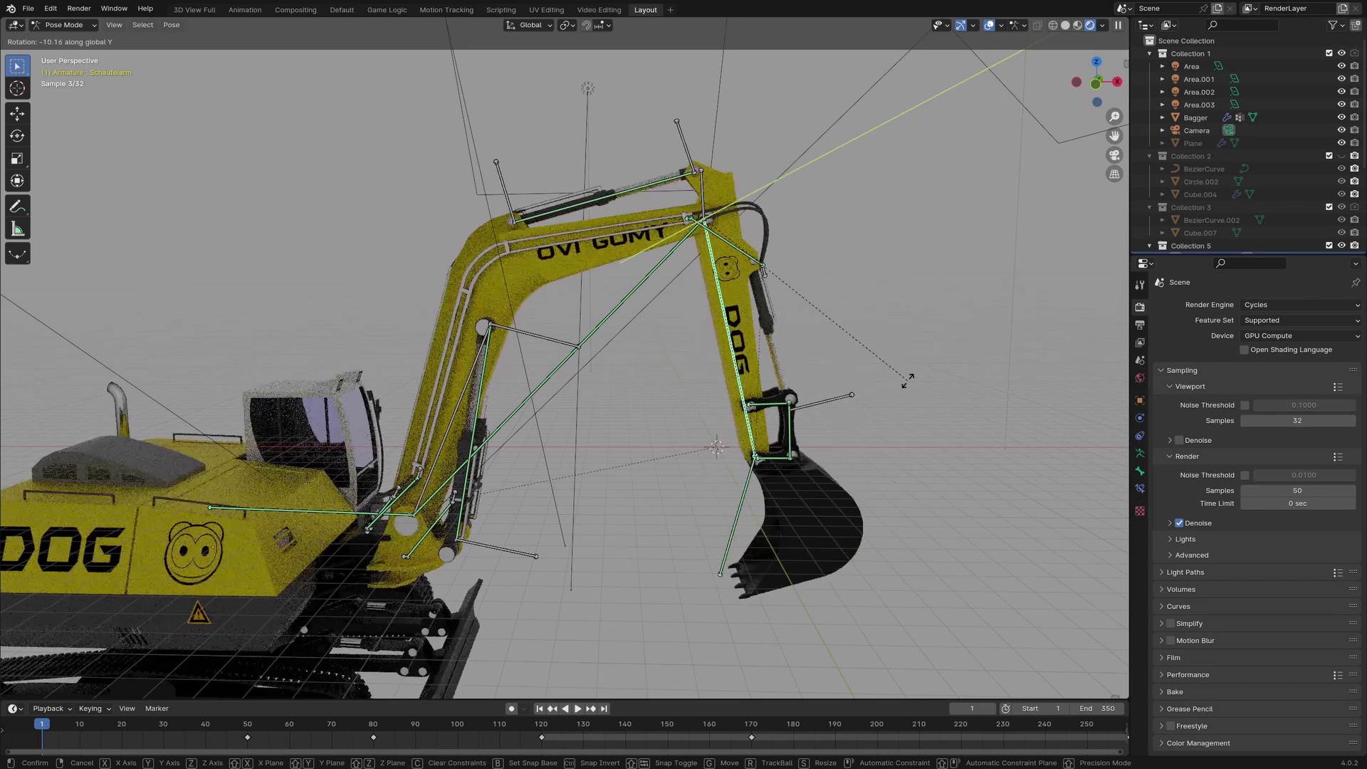
pyautogui.click(733, 540)
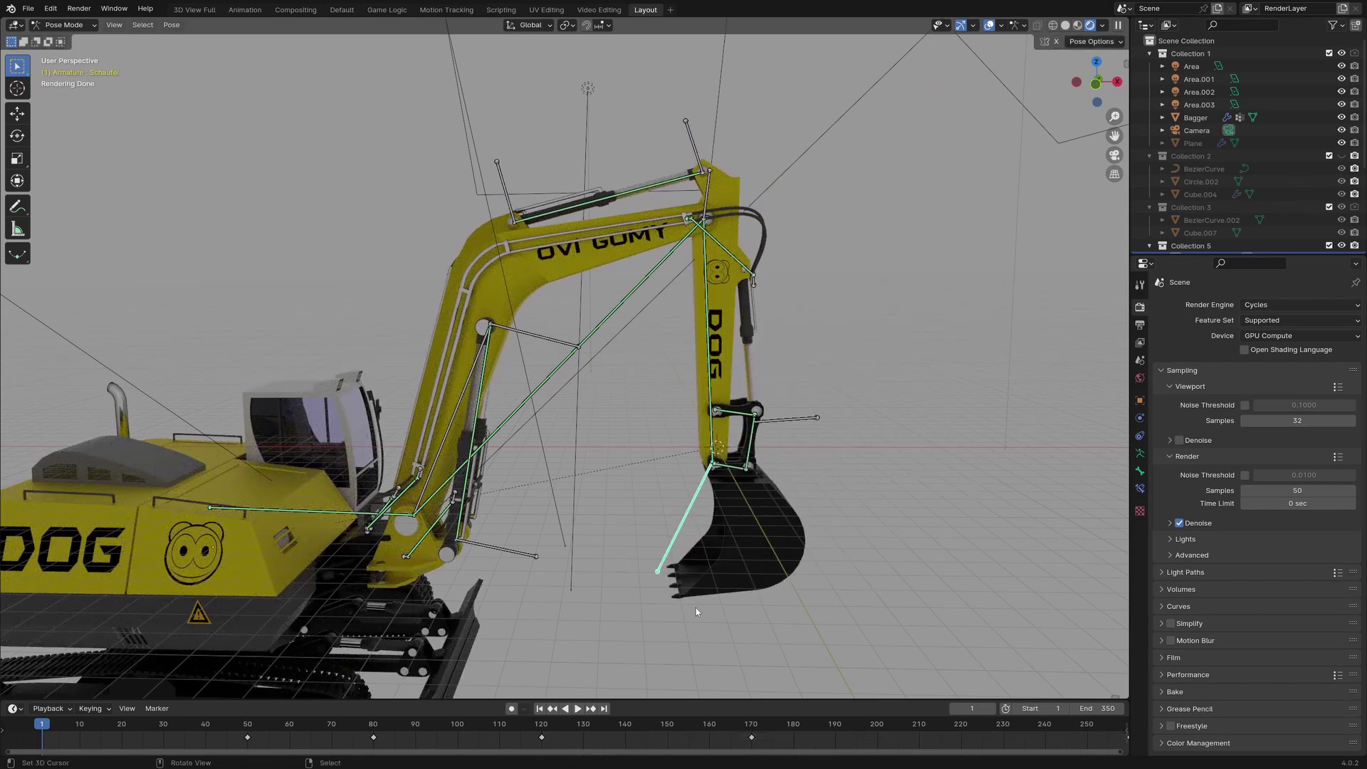
# - Rotate the bucket and the main boom bones about Y into new poses
pyautogui.press('r')
pyautogui.press('y')
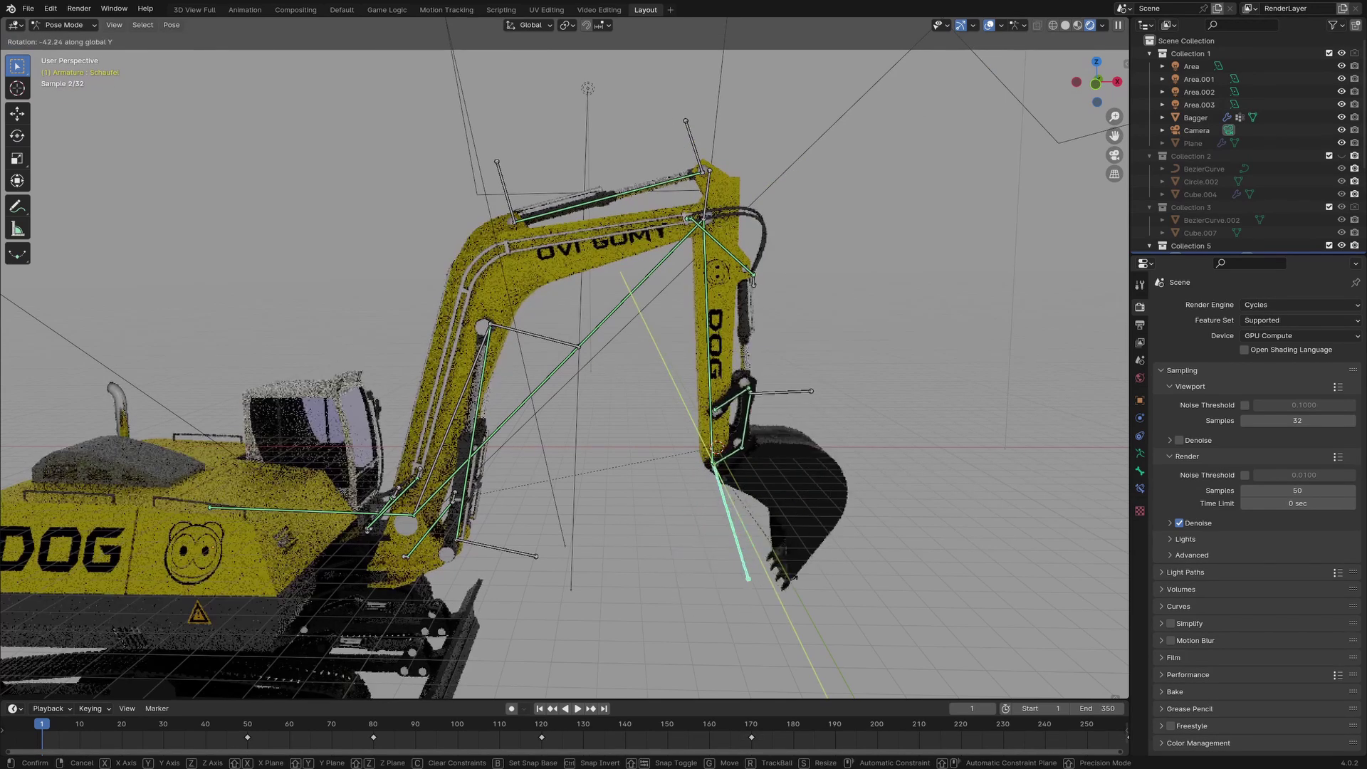
pyautogui.click(489, 454)
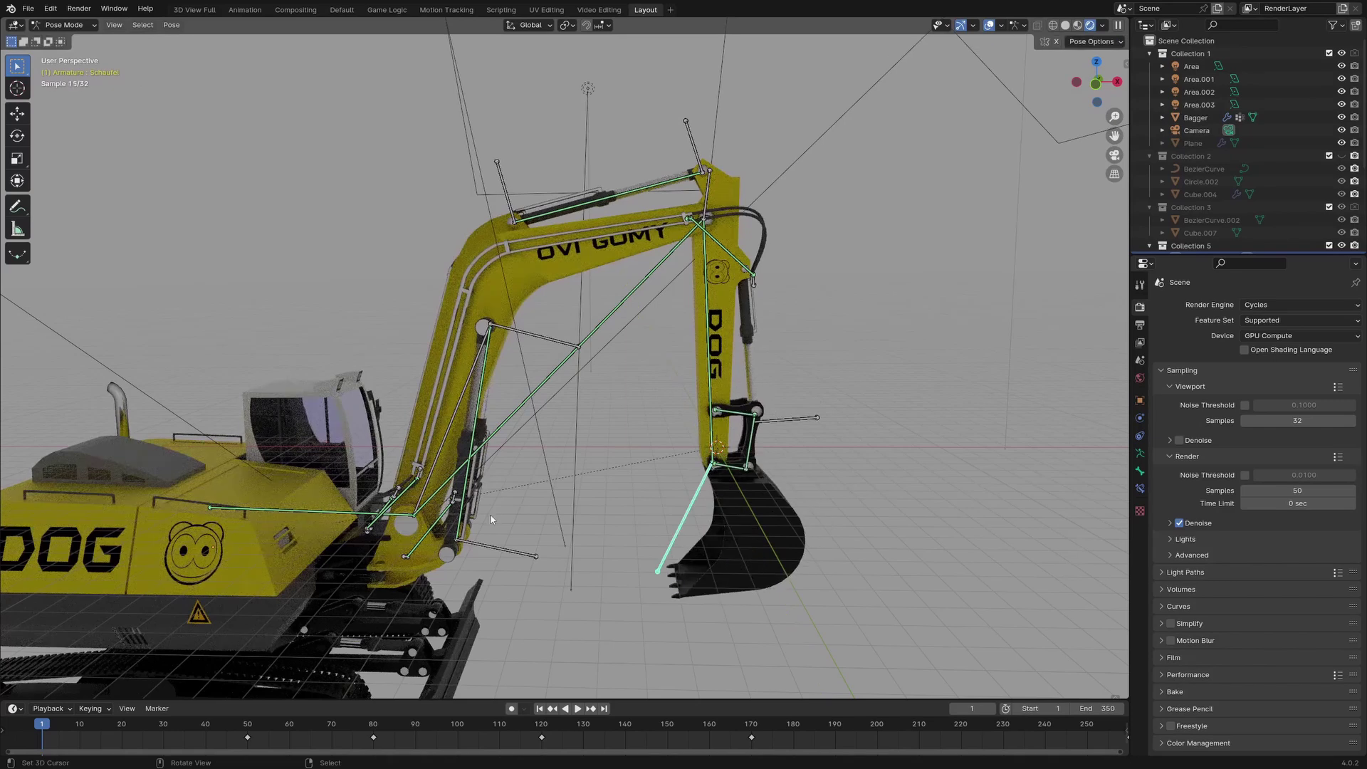
pyautogui.click(493, 436)
pyautogui.press('r')
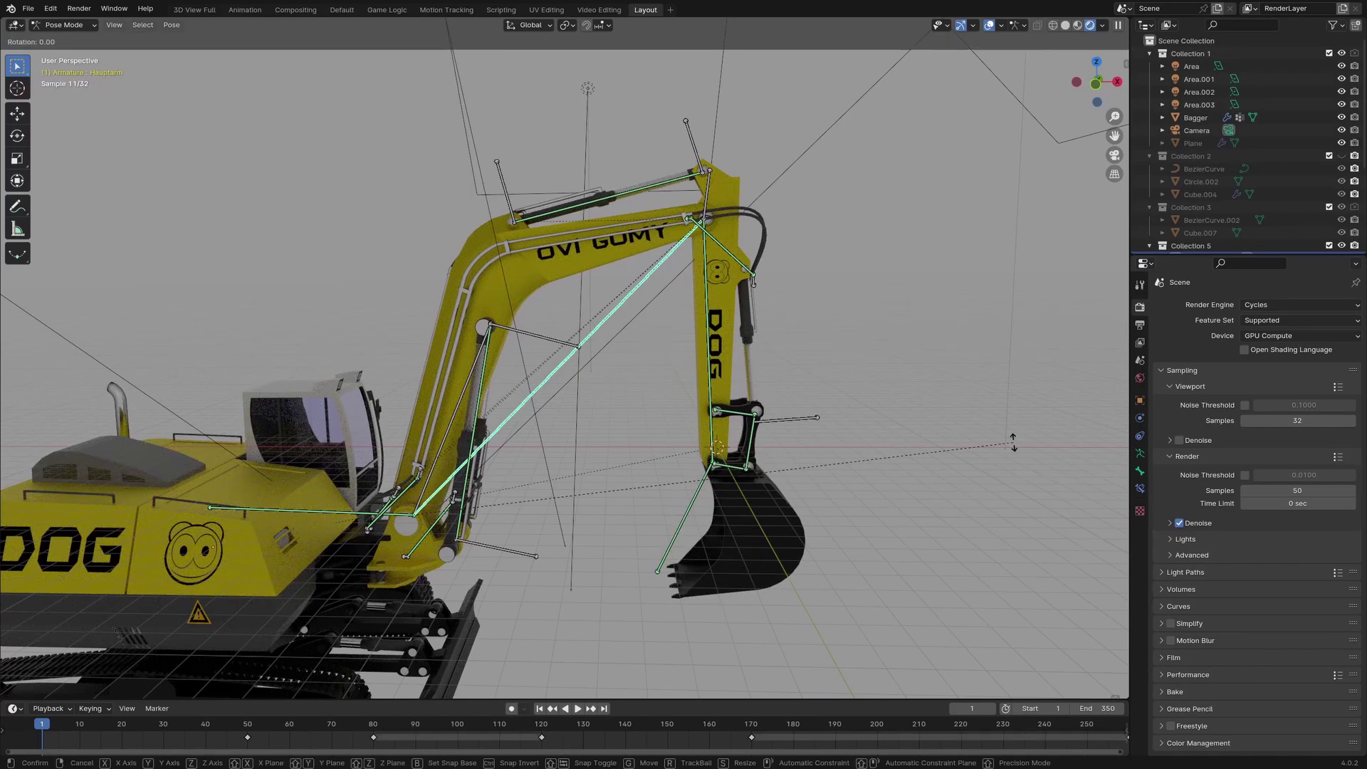
pyautogui.press('y')
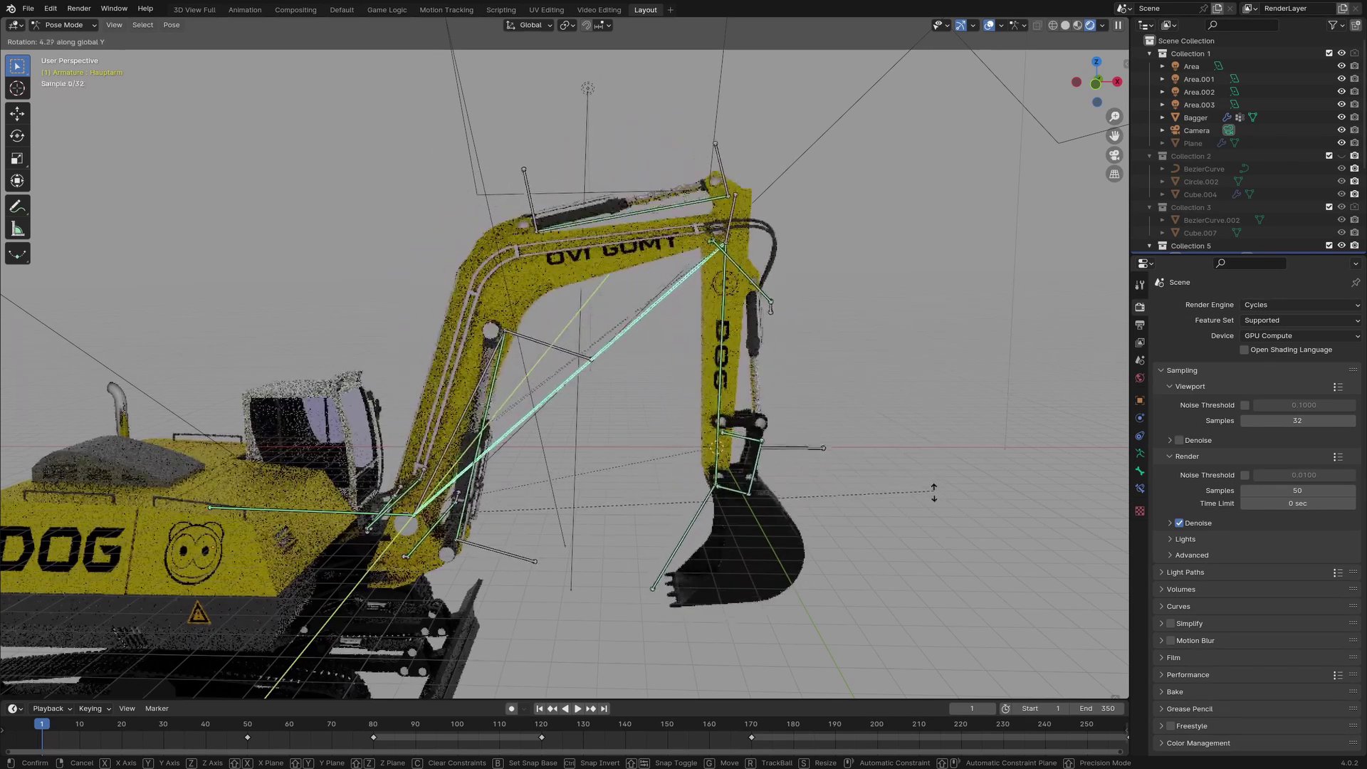
pyautogui.click(929, 488)
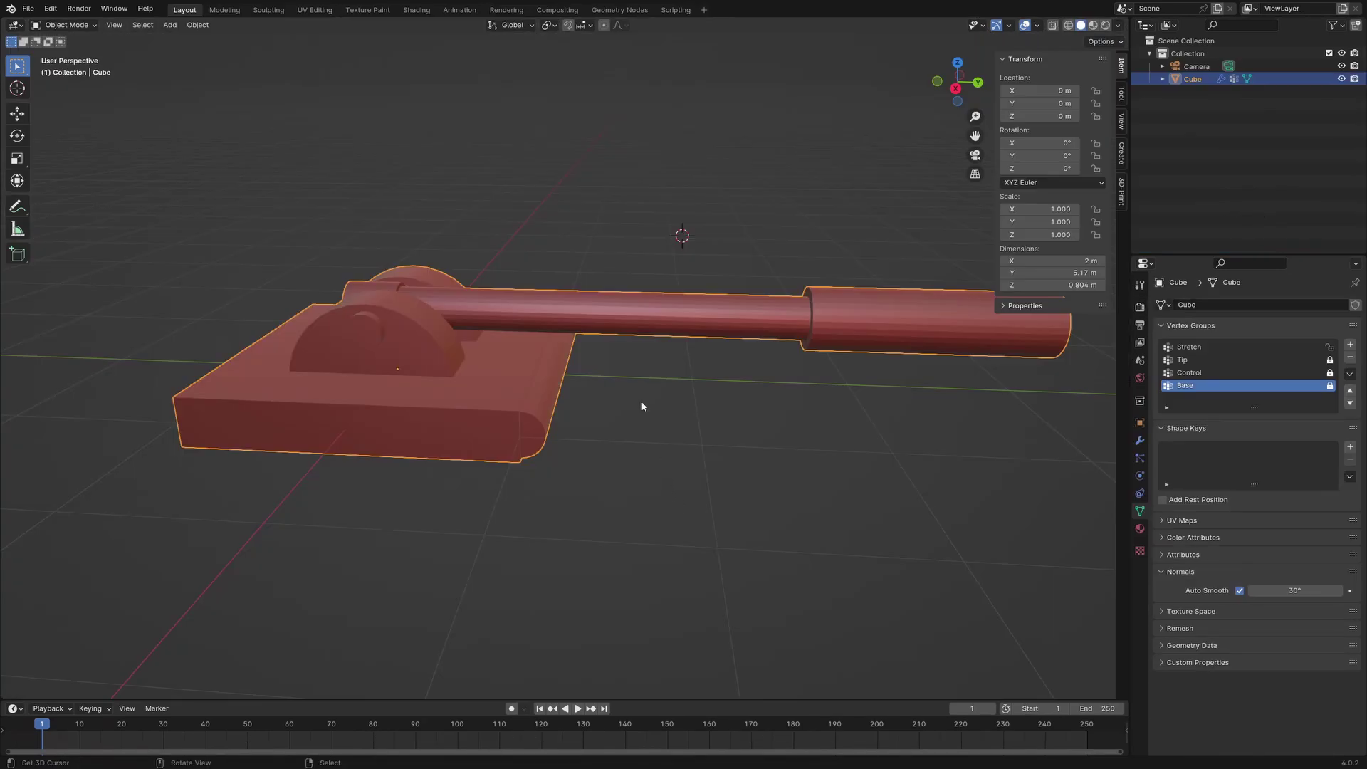
# - Place the 3D cursor at the centre of both rounded end faces of the cannon base
pyautogui.moveTo(639, 380); pyautogui.dragTo(615, 376, button='middle')
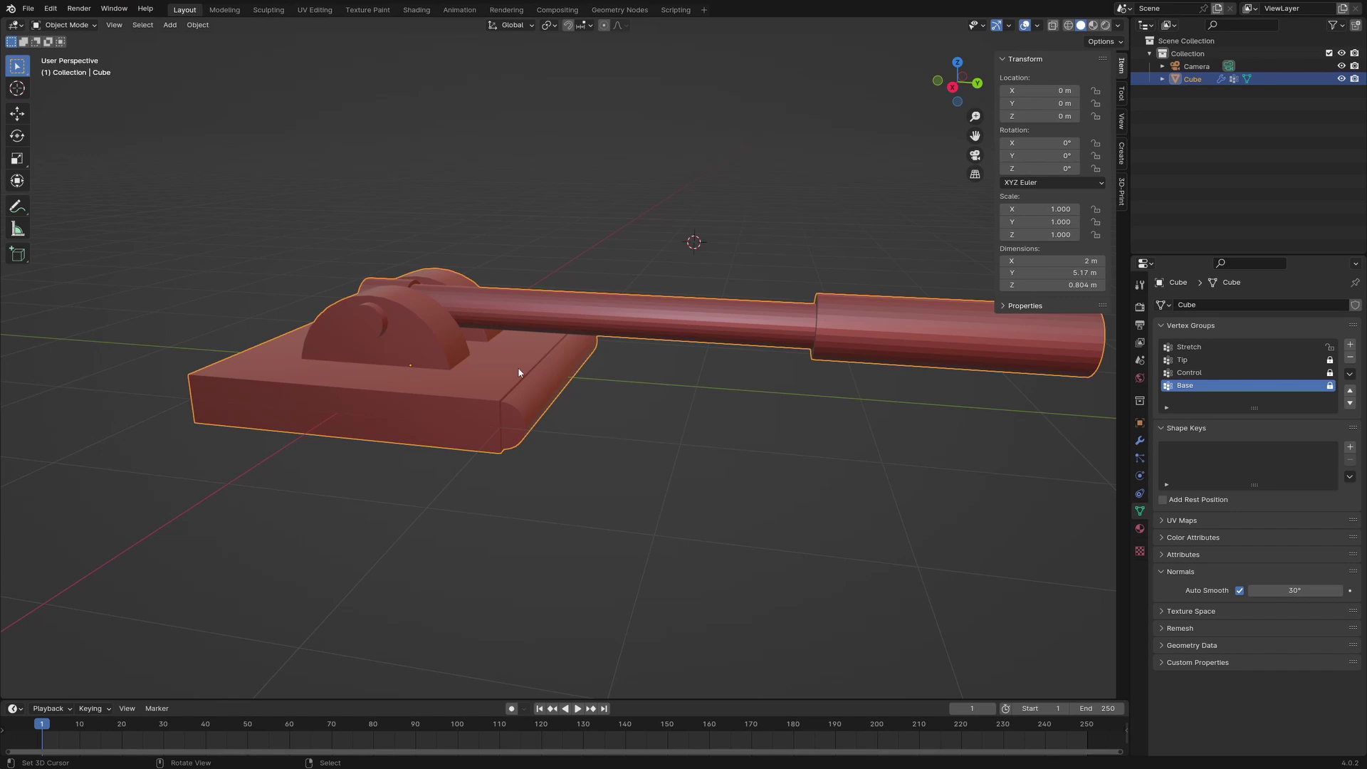
pyautogui.press('Tab')
pyautogui.click(513, 427)
pyautogui.moveTo(755, 368); pyautogui.dragTo(520, 370, button='middle')
pyautogui.keyDown('shift'); pyautogui.click(714, 428); pyautogui.keyUp('shift')
pyautogui.moveTo(591, 442); pyautogui.dragTo(634, 413, button='middle')
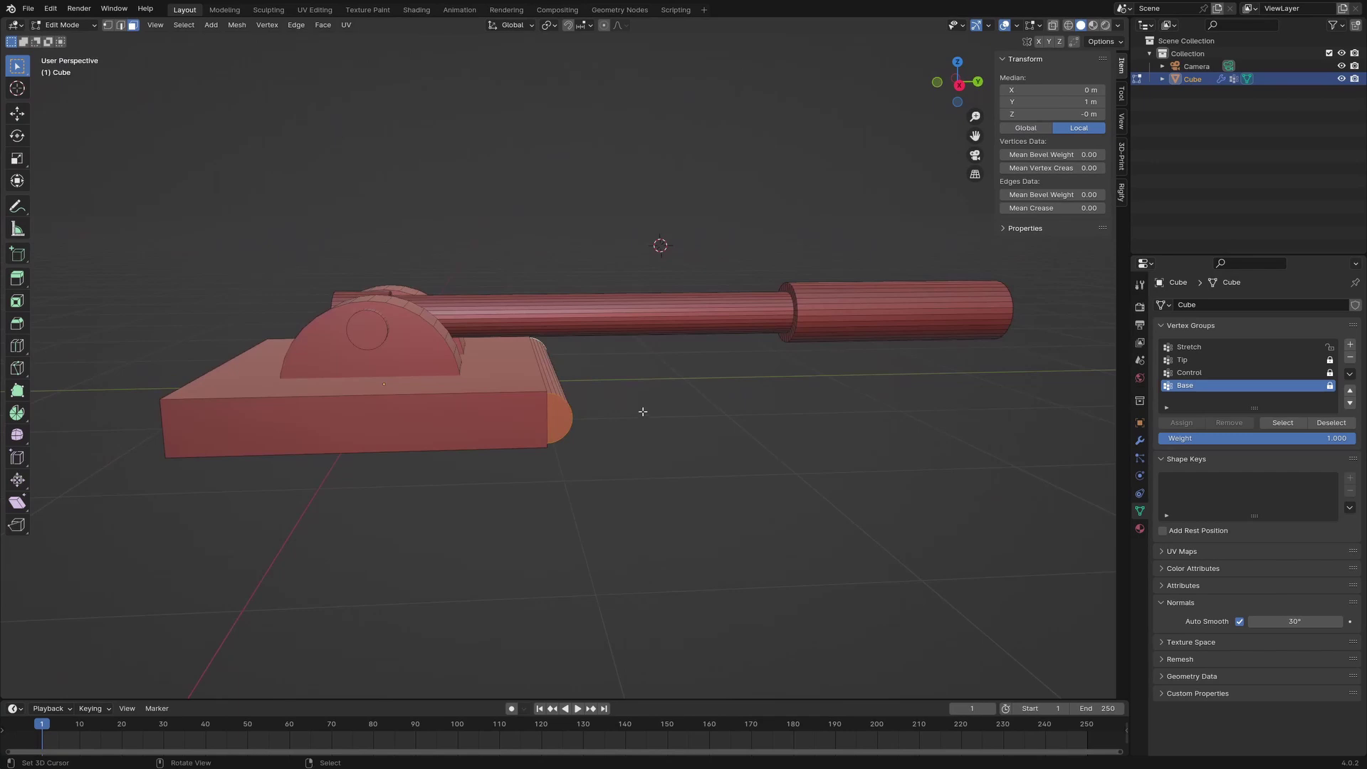
pyautogui.hotkey('shift', 's')
pyautogui.click(634, 483)
# - Add a single-bone armature at the cursor and draw it In Front of the mesh
pyautogui.moveTo(613, 375); pyautogui.dragTo(588, 377, button='middle')
pyautogui.press('Tab')
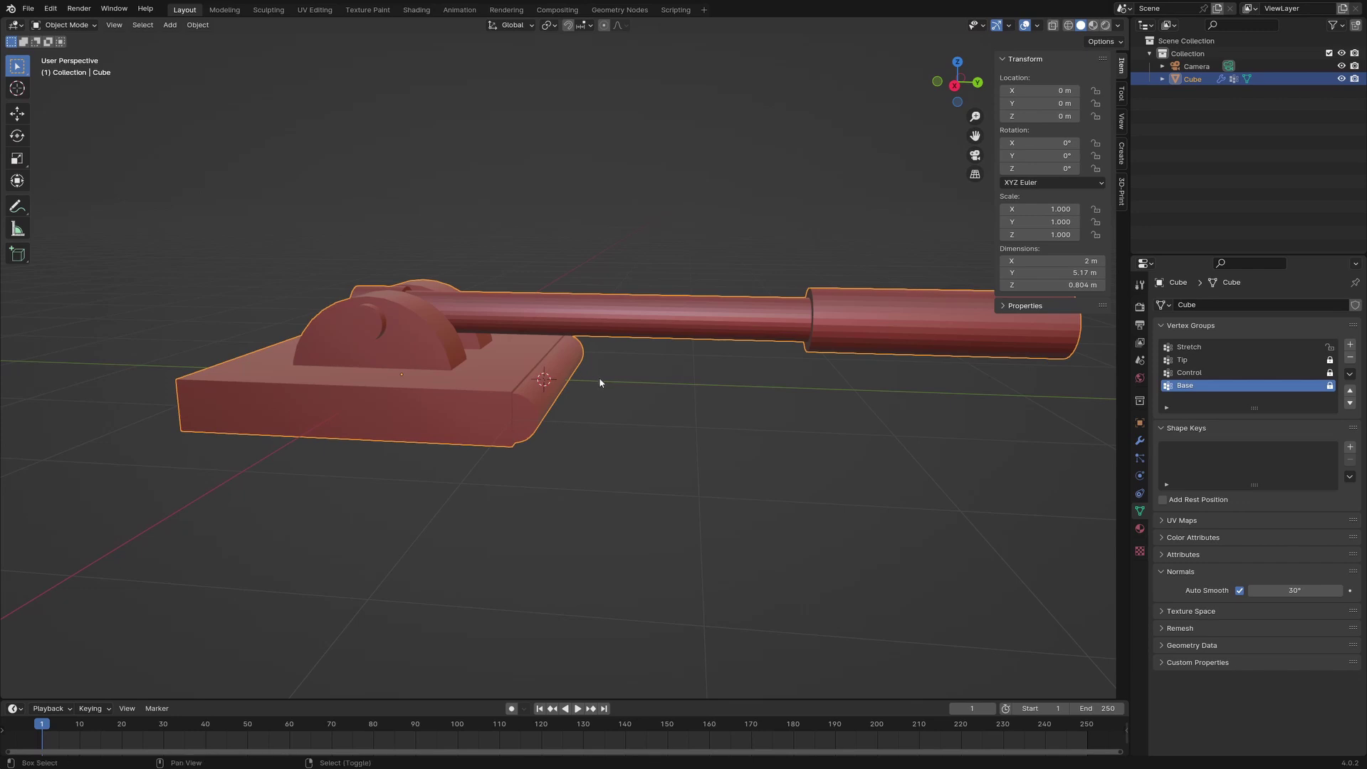
pyautogui.hotkey('shift', 'a')
pyautogui.moveTo(599, 378)
pyautogui.click(654, 378)
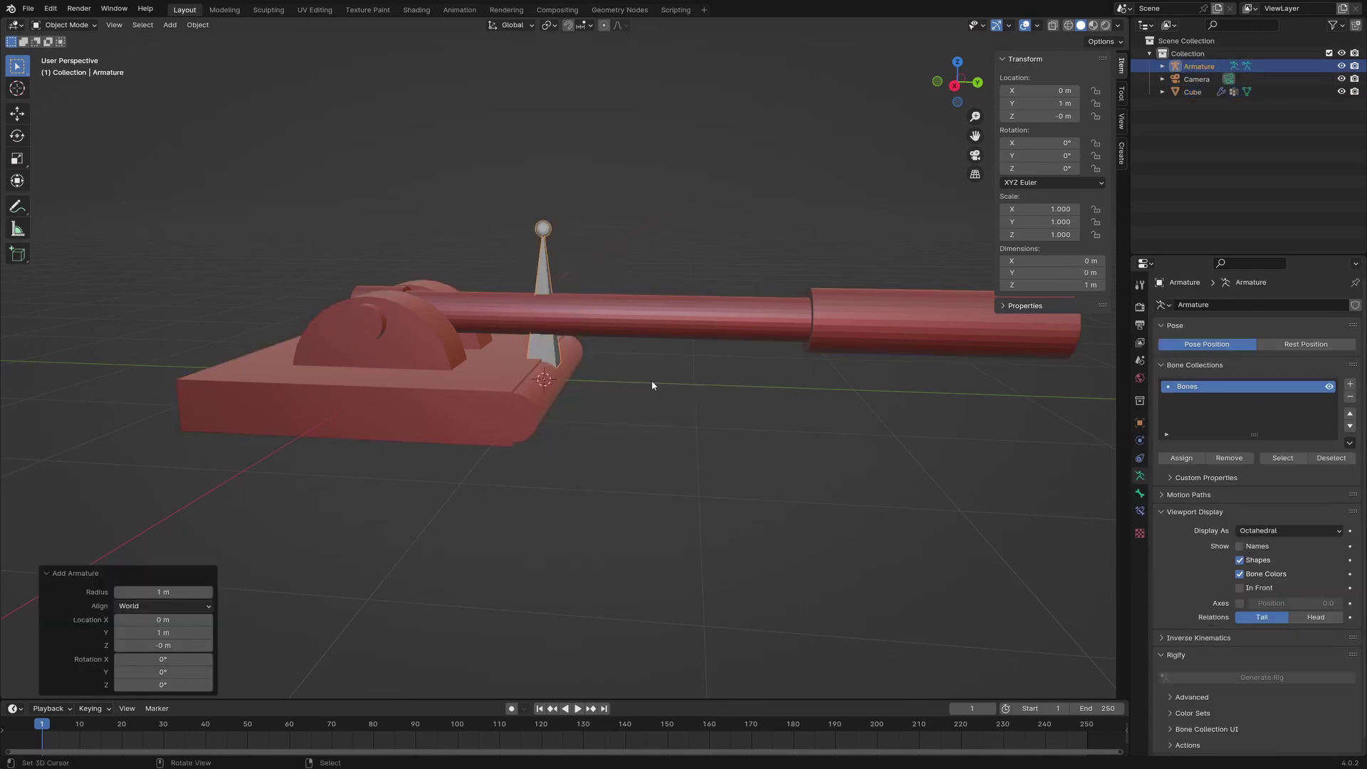
pyautogui.moveTo(618, 382); pyautogui.dragTo(636, 378, button='middle')
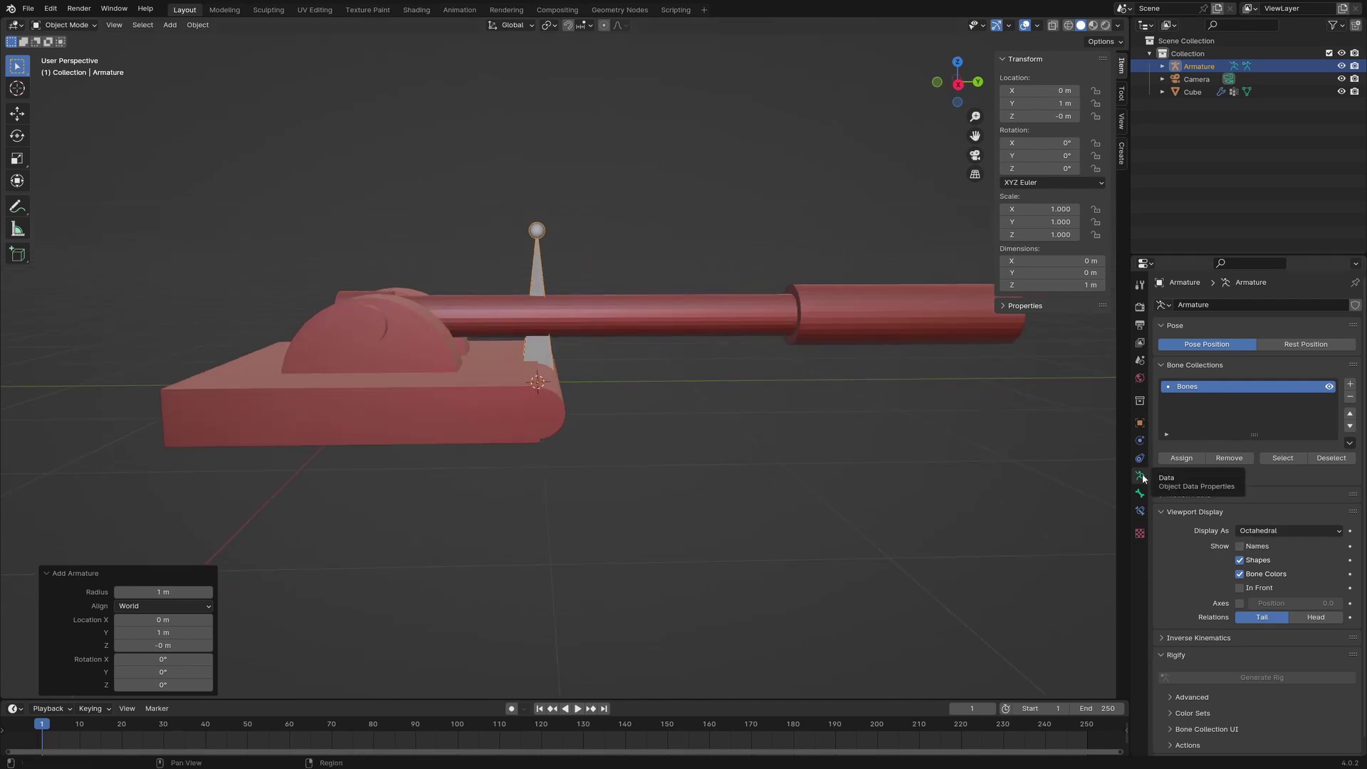
pyautogui.click(1241, 588)
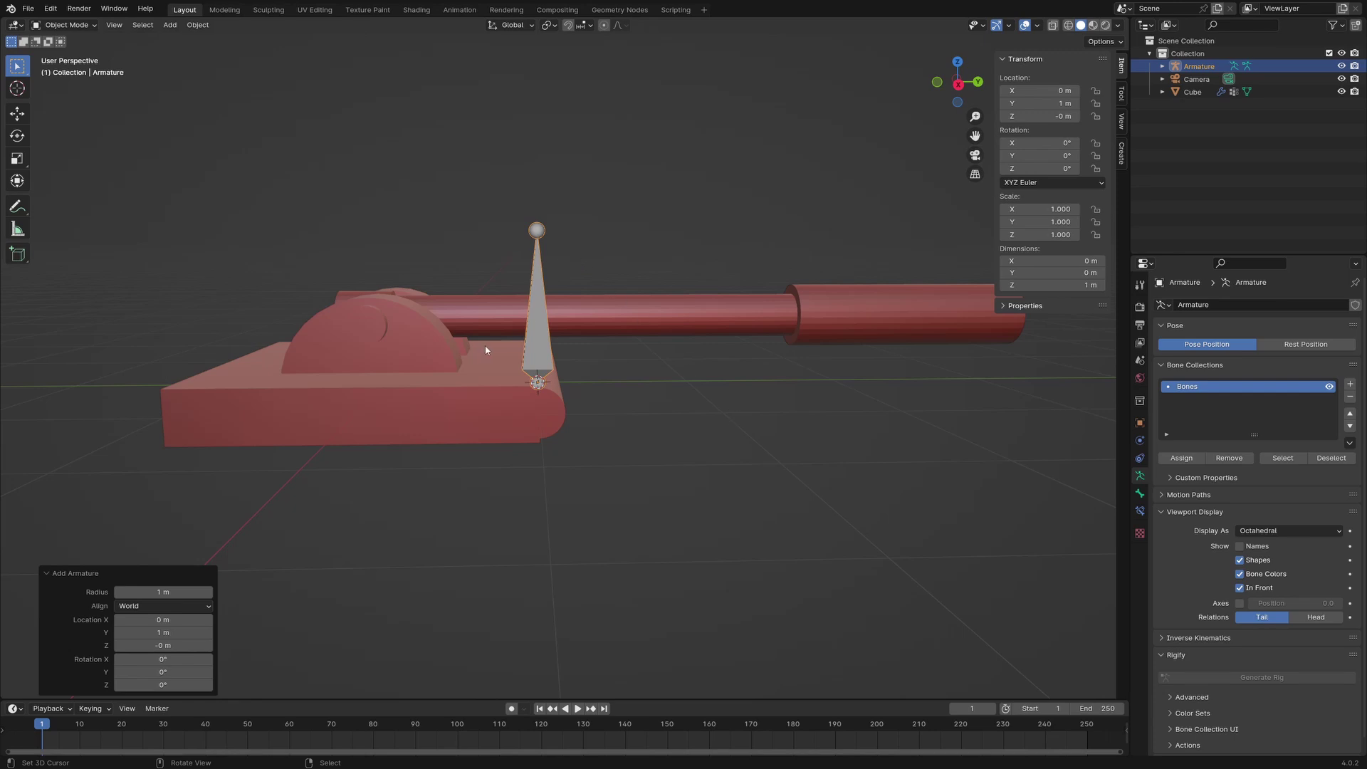
# - Move the 3D cursor to the centre of the cannon's pivot pin
pyautogui.click(394, 348)
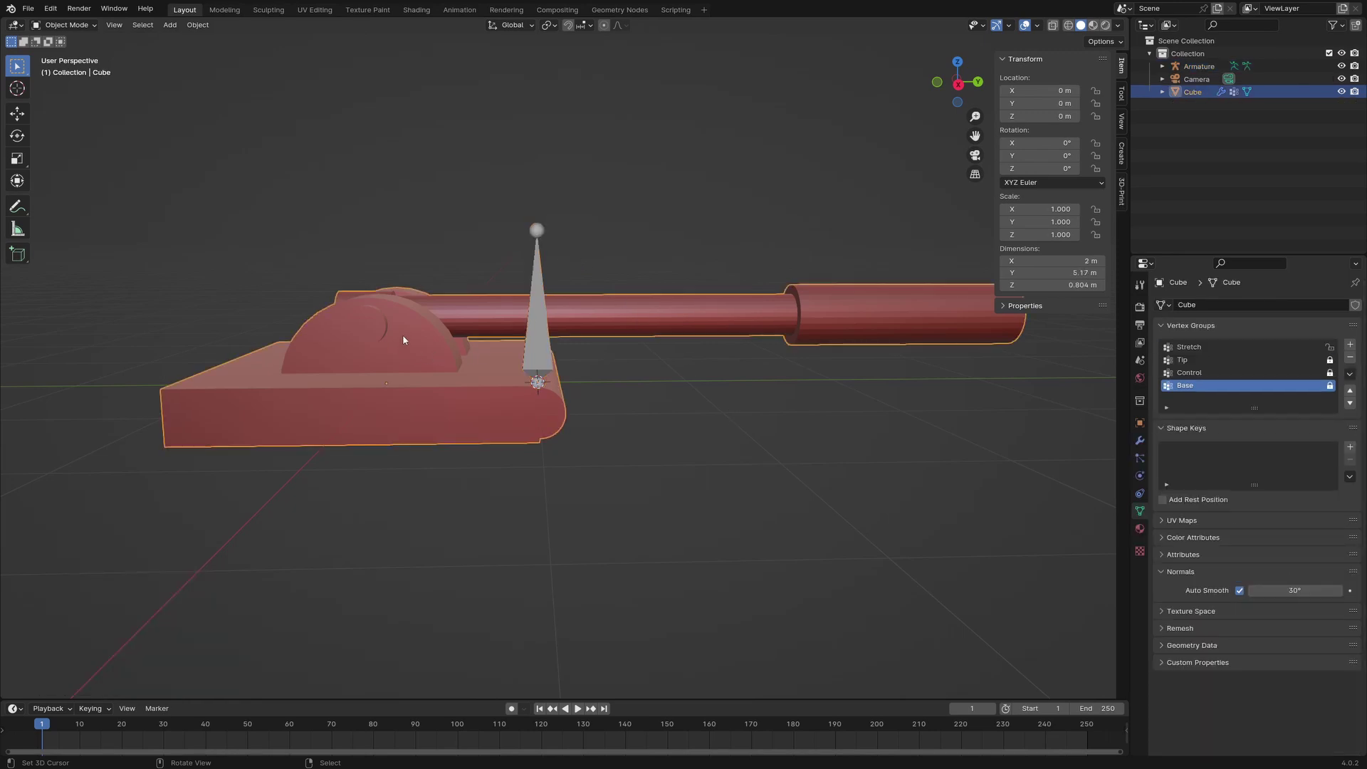
pyautogui.press('Tab')
pyautogui.click(365, 325)
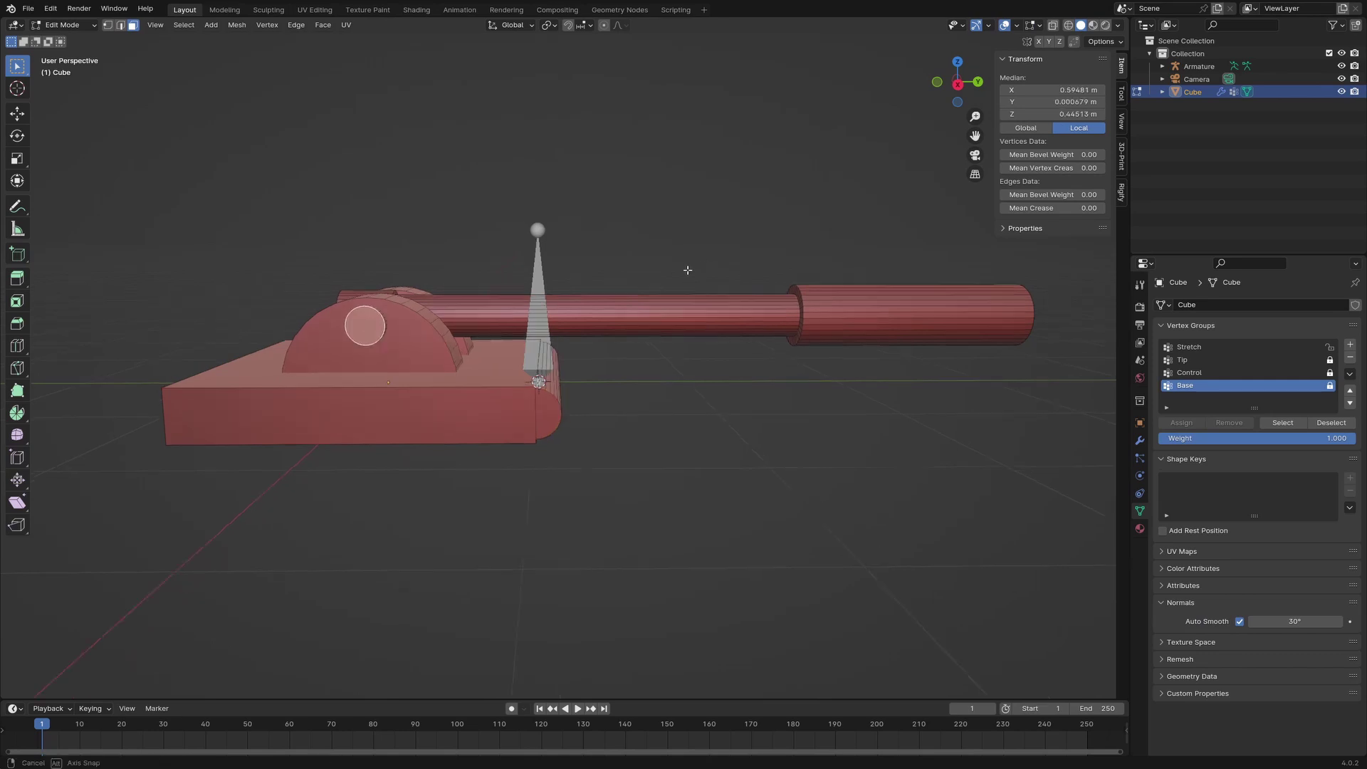
pyautogui.moveTo(687, 268); pyautogui.dragTo(464, 271, button='middle')
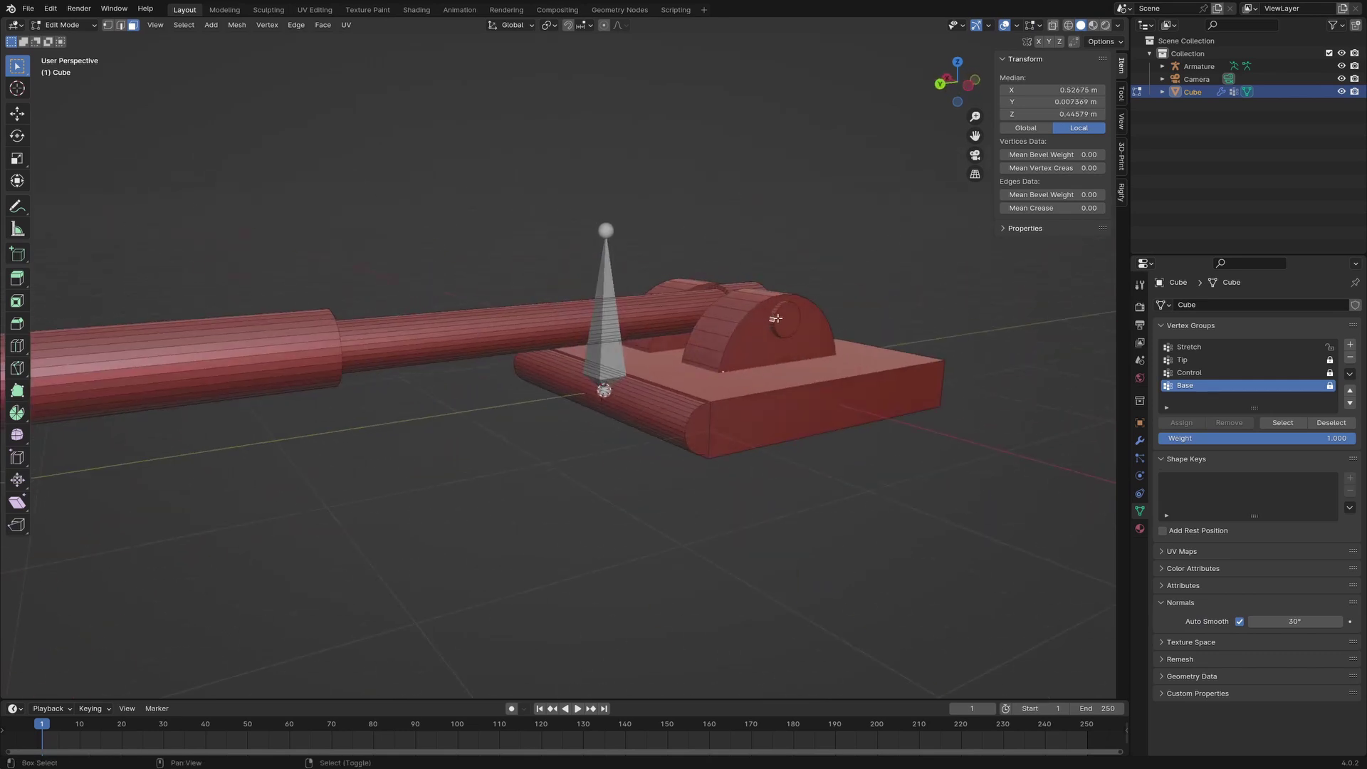
pyautogui.click(781, 317)
pyautogui.press('l')
pyautogui.moveTo(781, 317); pyautogui.dragTo(405, 316, button='middle')
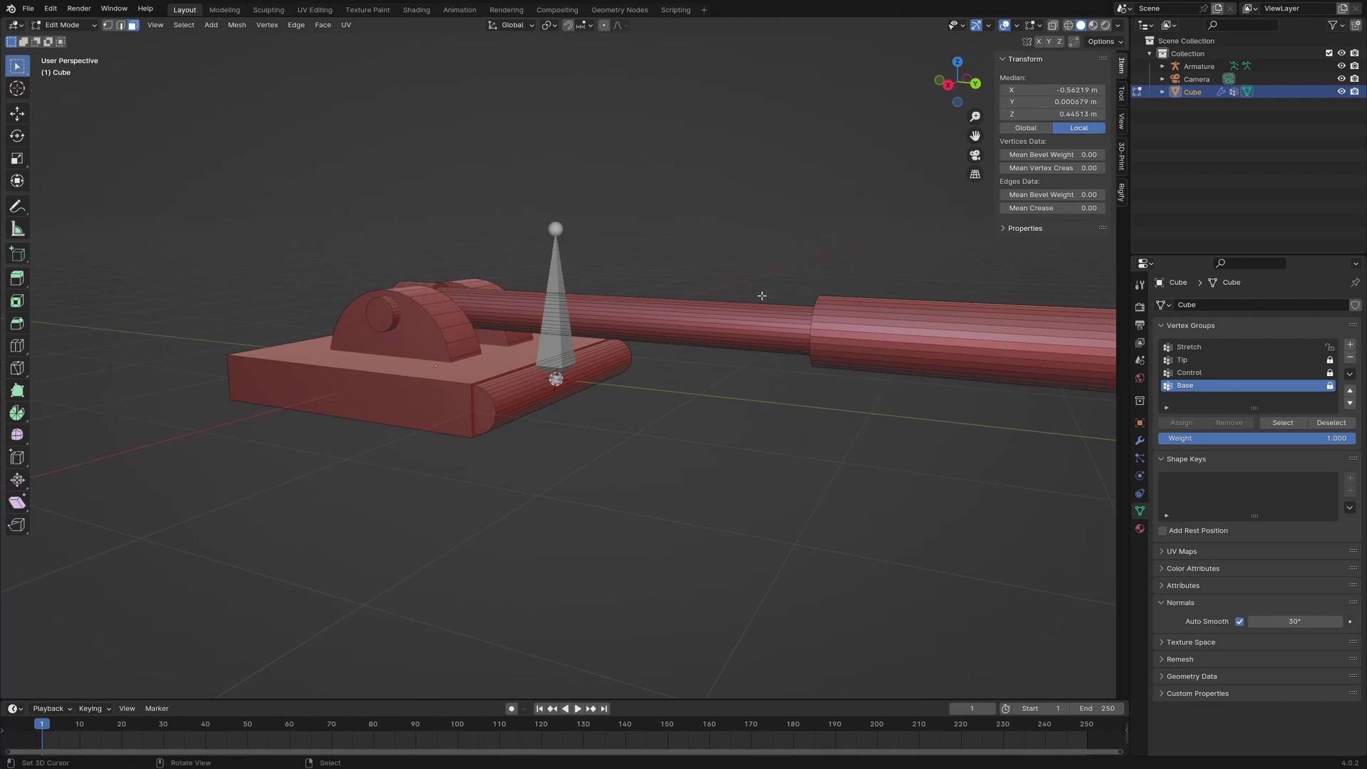
pyautogui.click(399, 308)
pyautogui.hotkey('shift', 's')
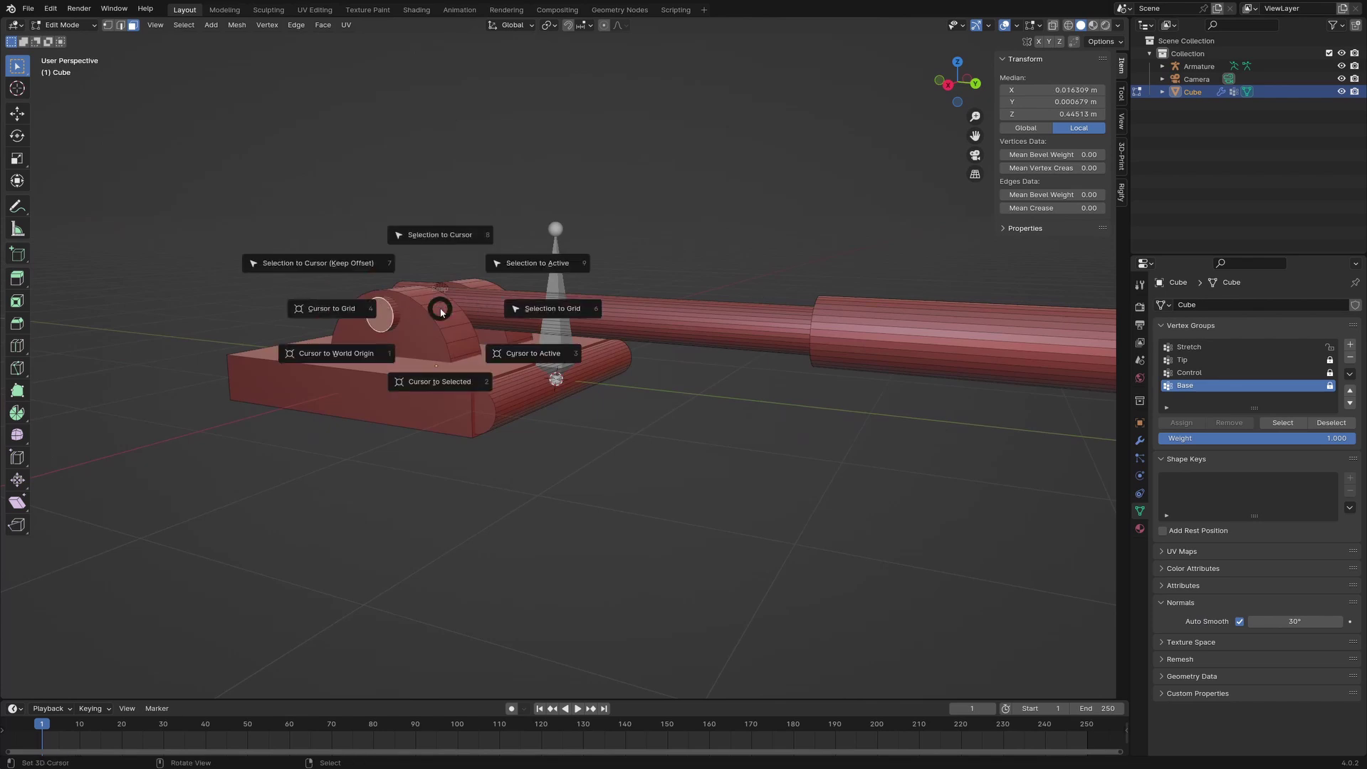
pyautogui.click(435, 383)
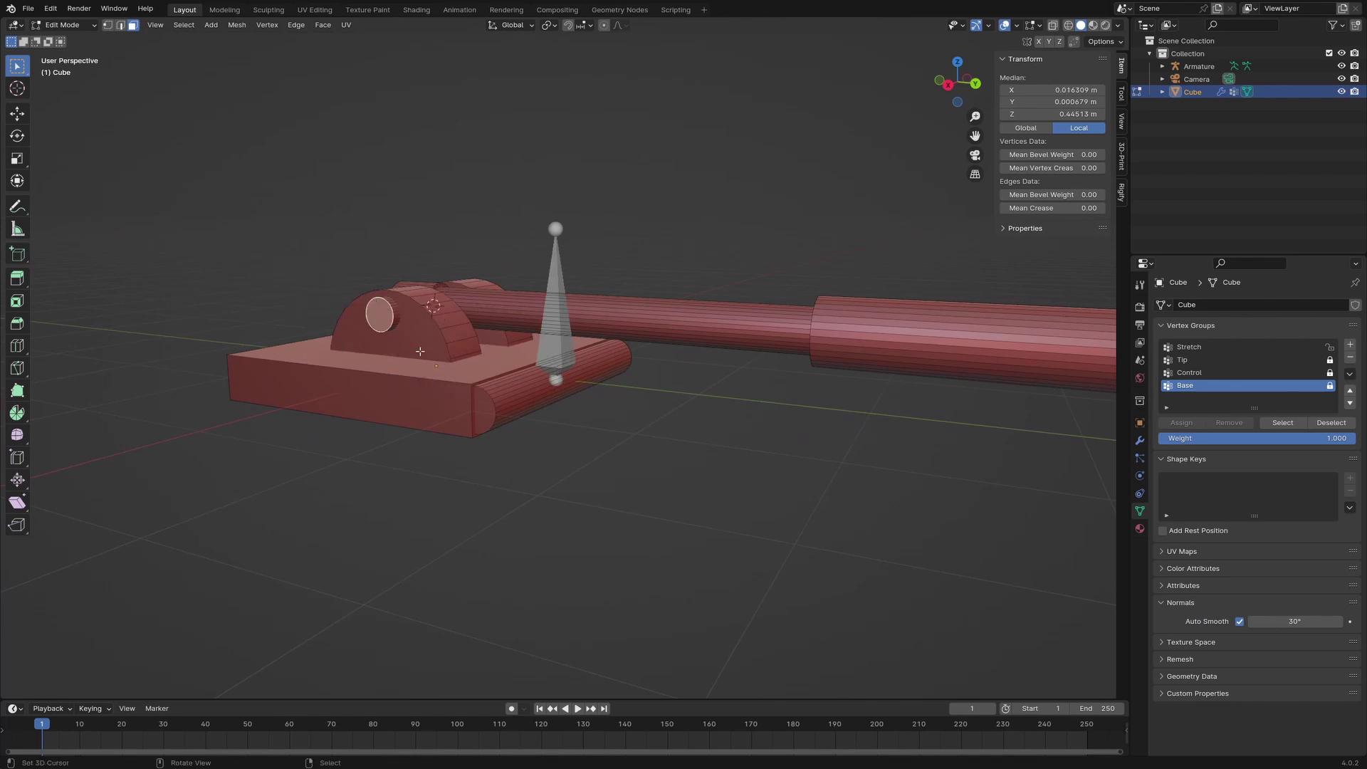
# - Snap the bone's tail to the cursor so it spans base to pin (1.0941 m)
pyautogui.moveTo(420, 351); pyautogui.dragTo(479, 350, button='middle')
pyautogui.press('Tab')
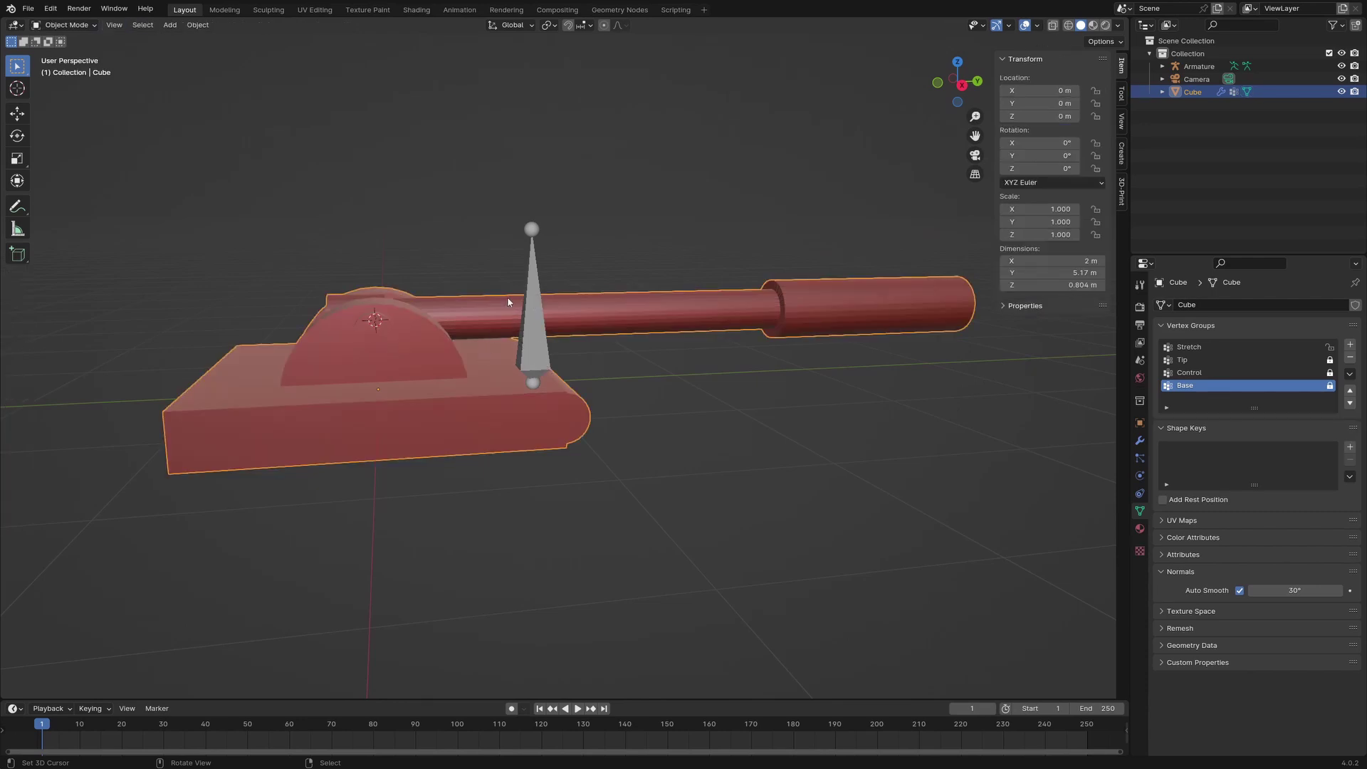
pyautogui.click(531, 296)
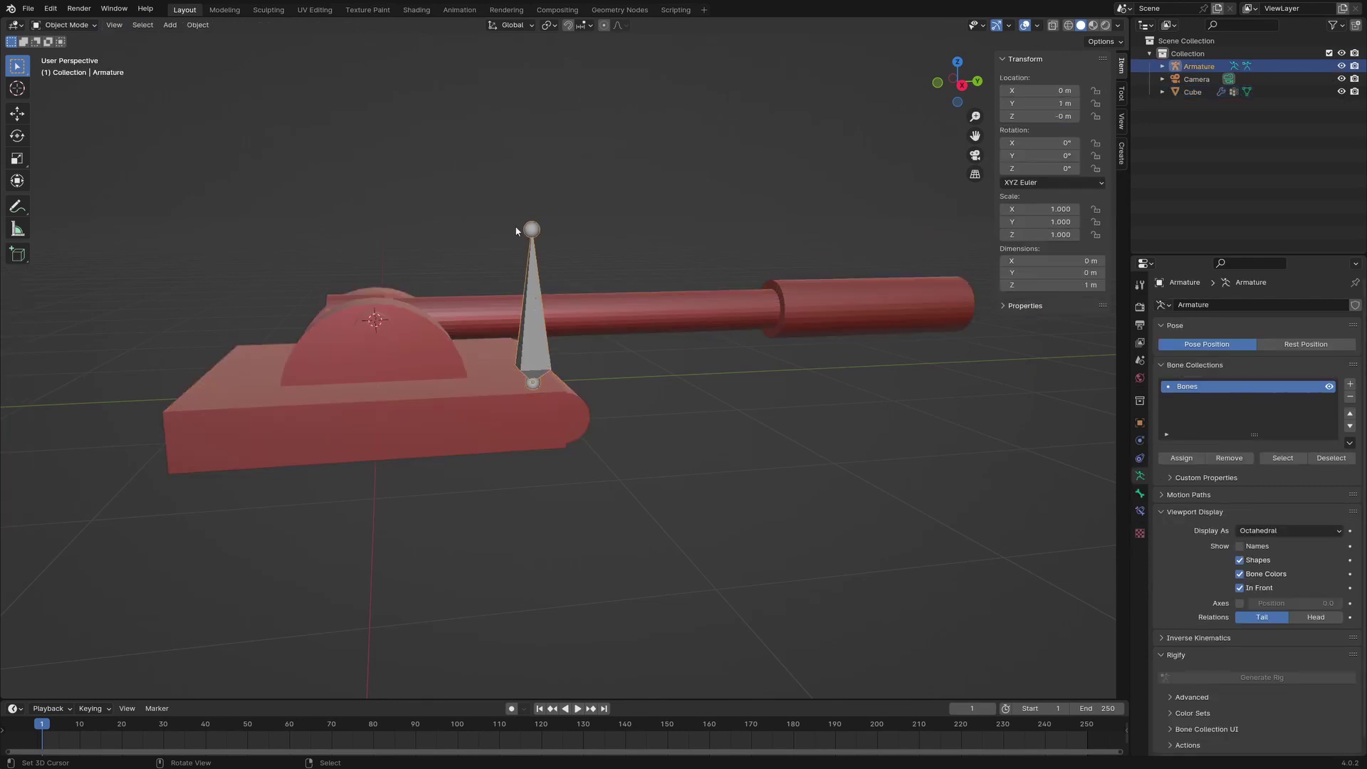
pyautogui.press('Tab')
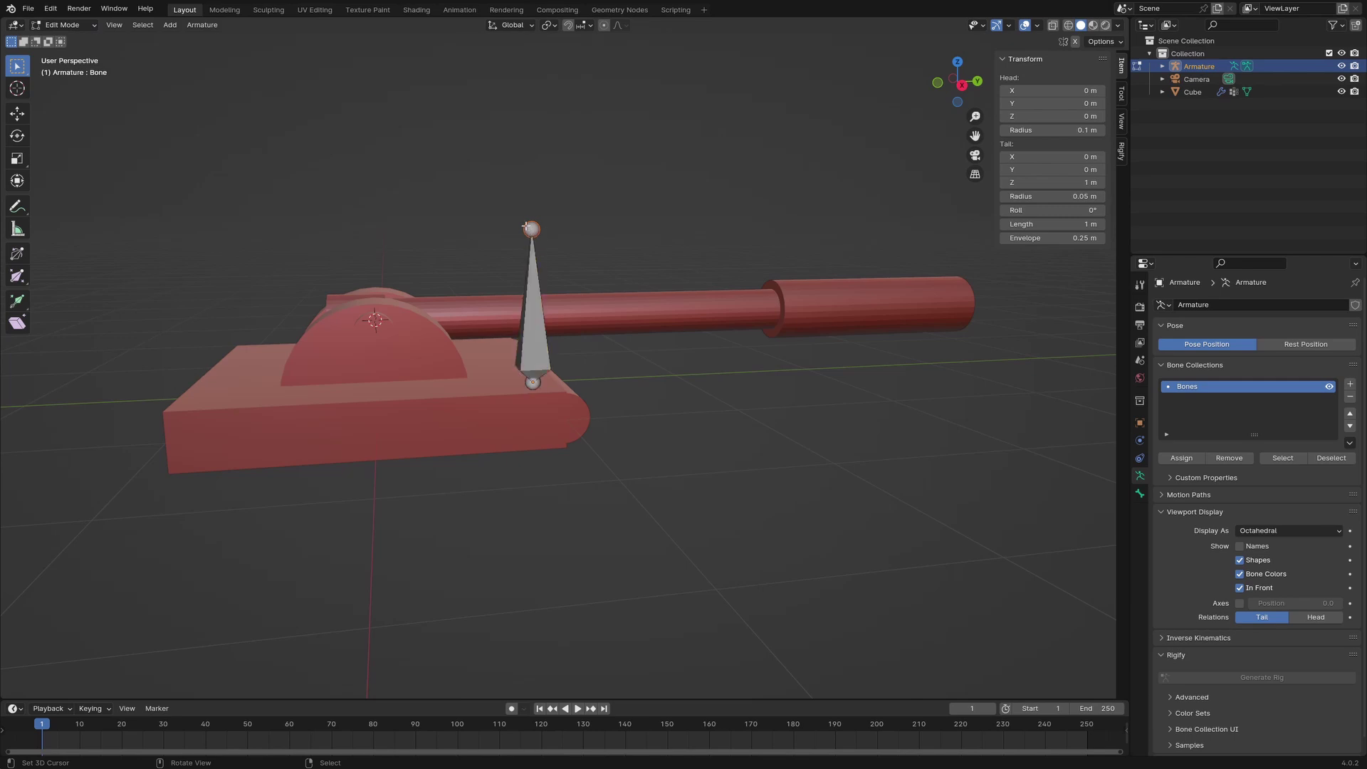
pyautogui.click(207, 29)
pyautogui.moveTo(223, 65)
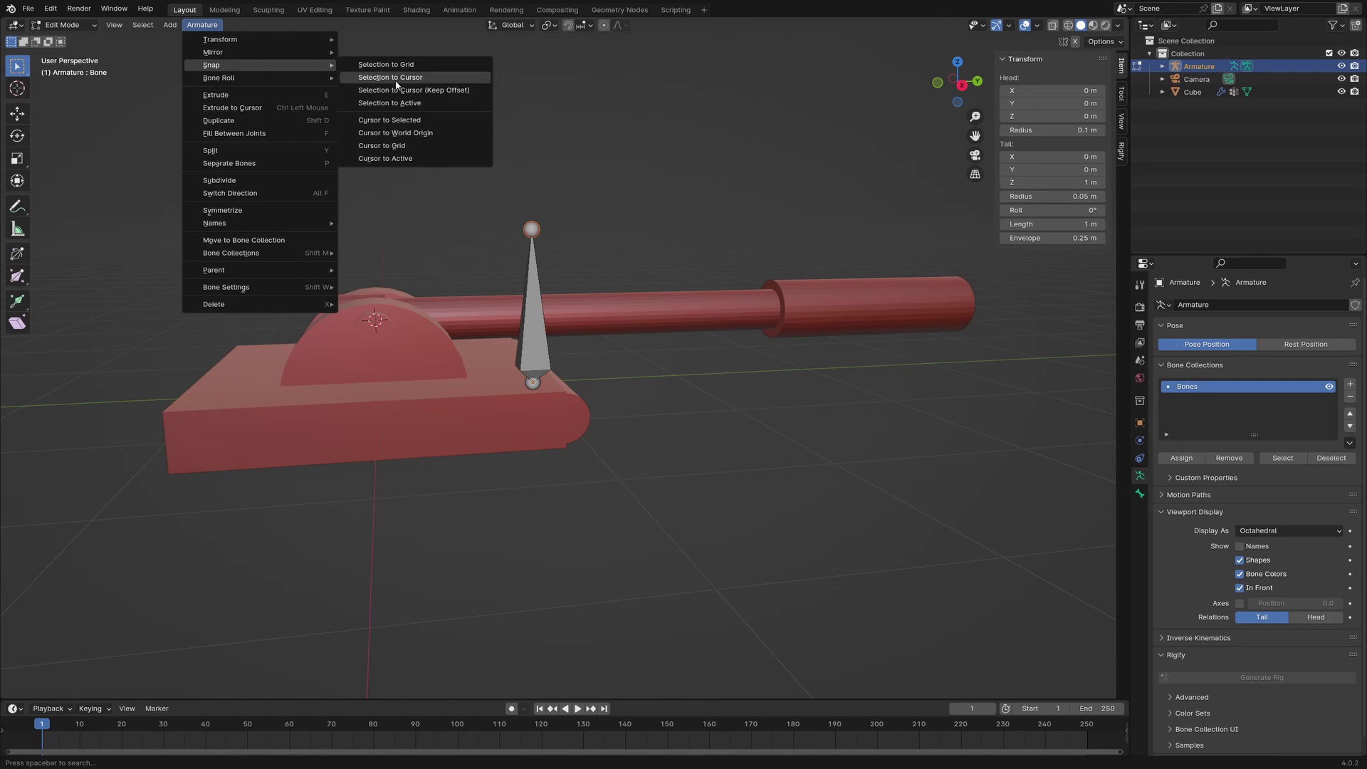
pyautogui.click(393, 78)
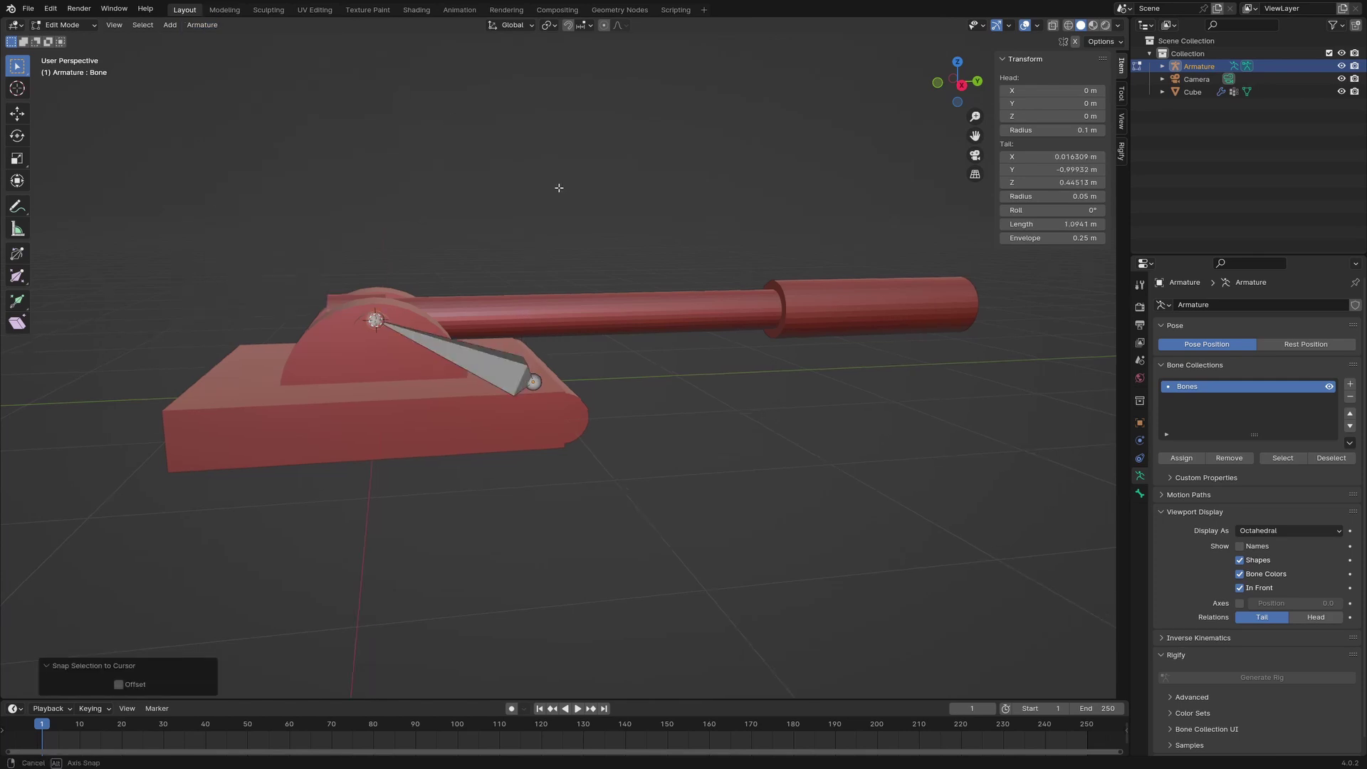
pyautogui.moveTo(558, 188); pyautogui.dragTo(468, 207, button='middle')
pyautogui.click(539, 350)
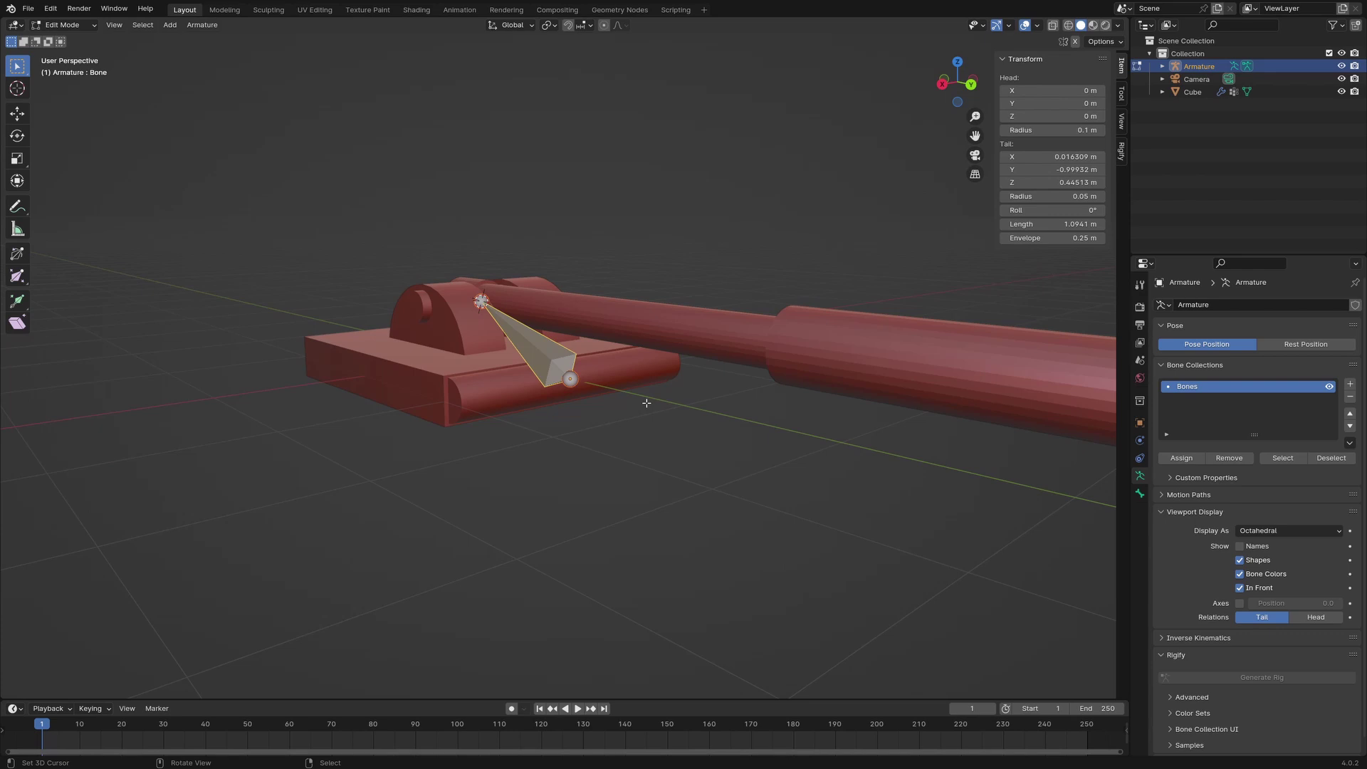
pyautogui.moveTo(641, 391); pyautogui.dragTo(740, 402, button='middle')
# - Rename the bone to Control
pyautogui.click(1140, 493)
pyautogui.doubleClick(1225, 306)
pyautogui.write('Control')
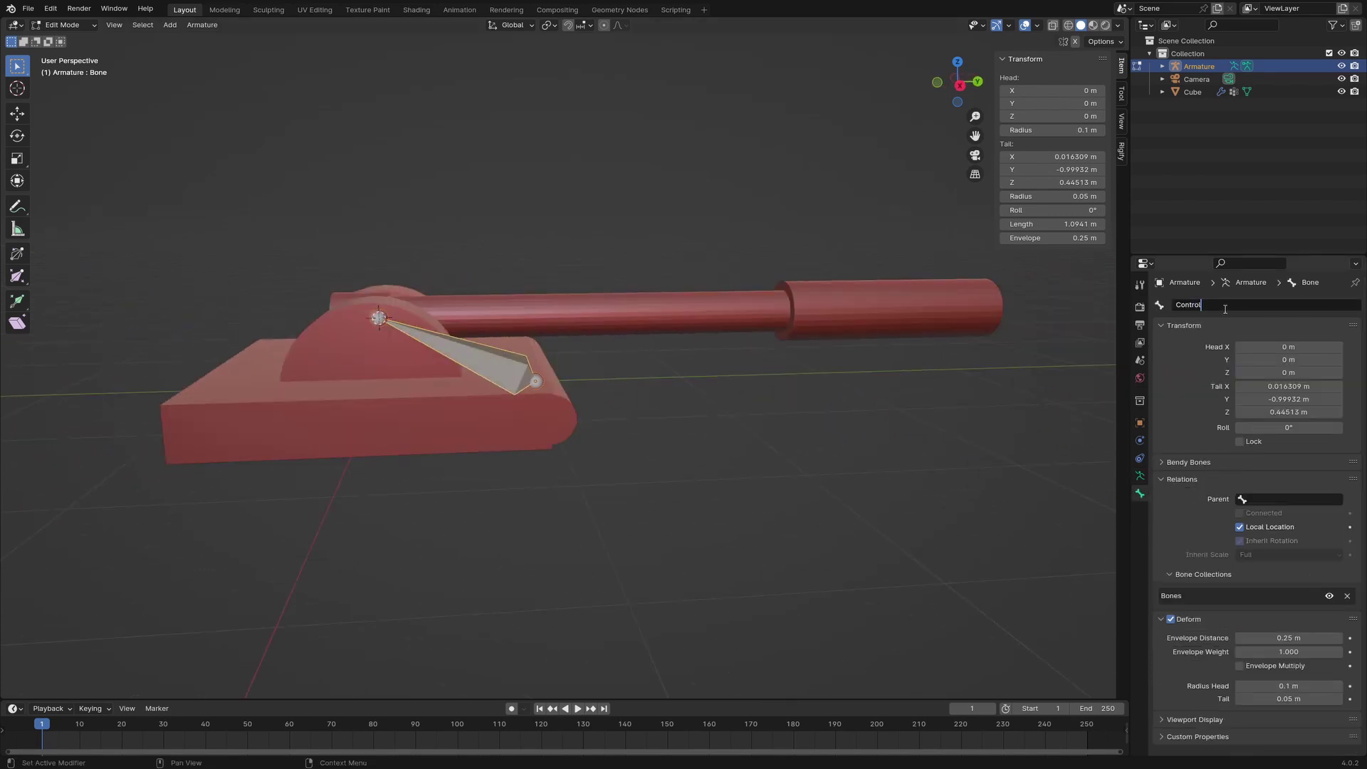
pyautogui.press('Return')
# - Extrude a new bone straight up along Z from the pivot joint
pyautogui.moveTo(541, 370); pyautogui.dragTo(449, 375, button='middle')
pyautogui.click(713, 472)
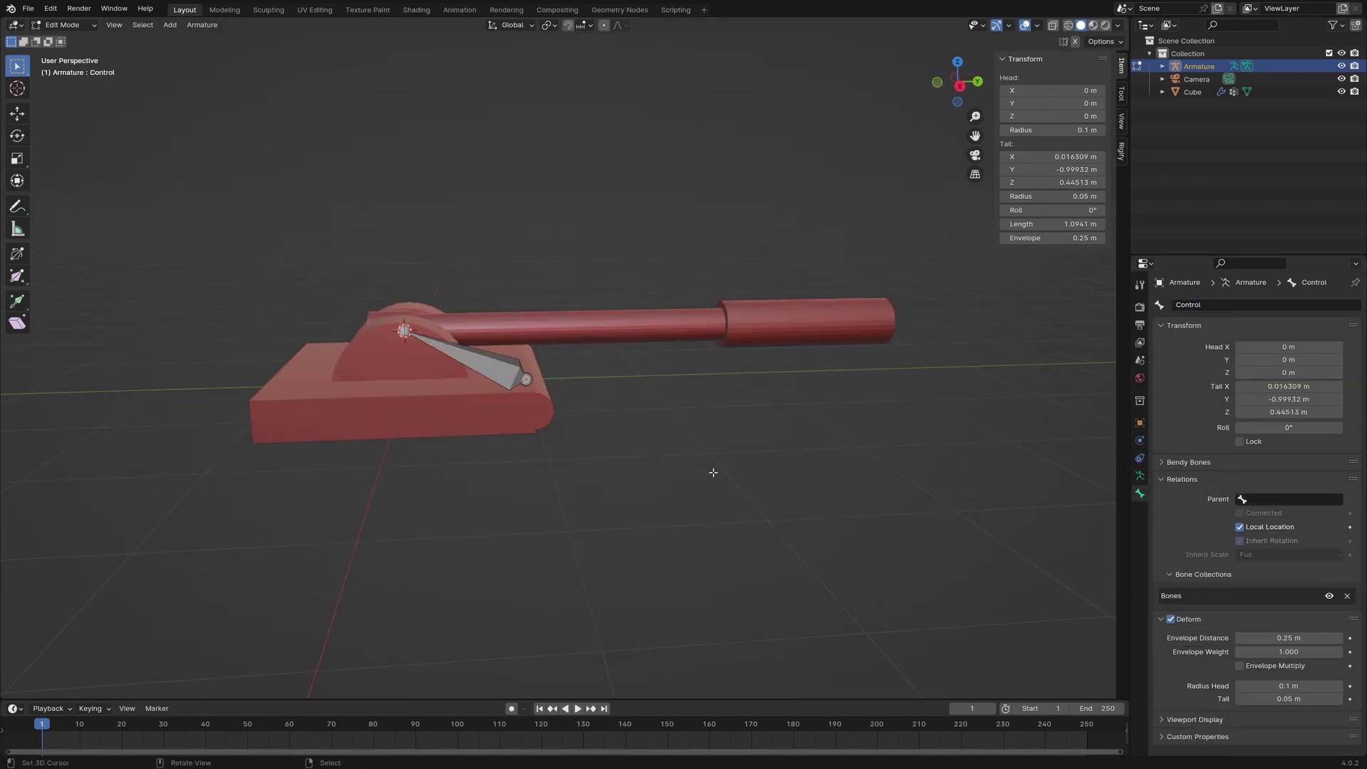
pyautogui.press('e')
pyautogui.press('z')
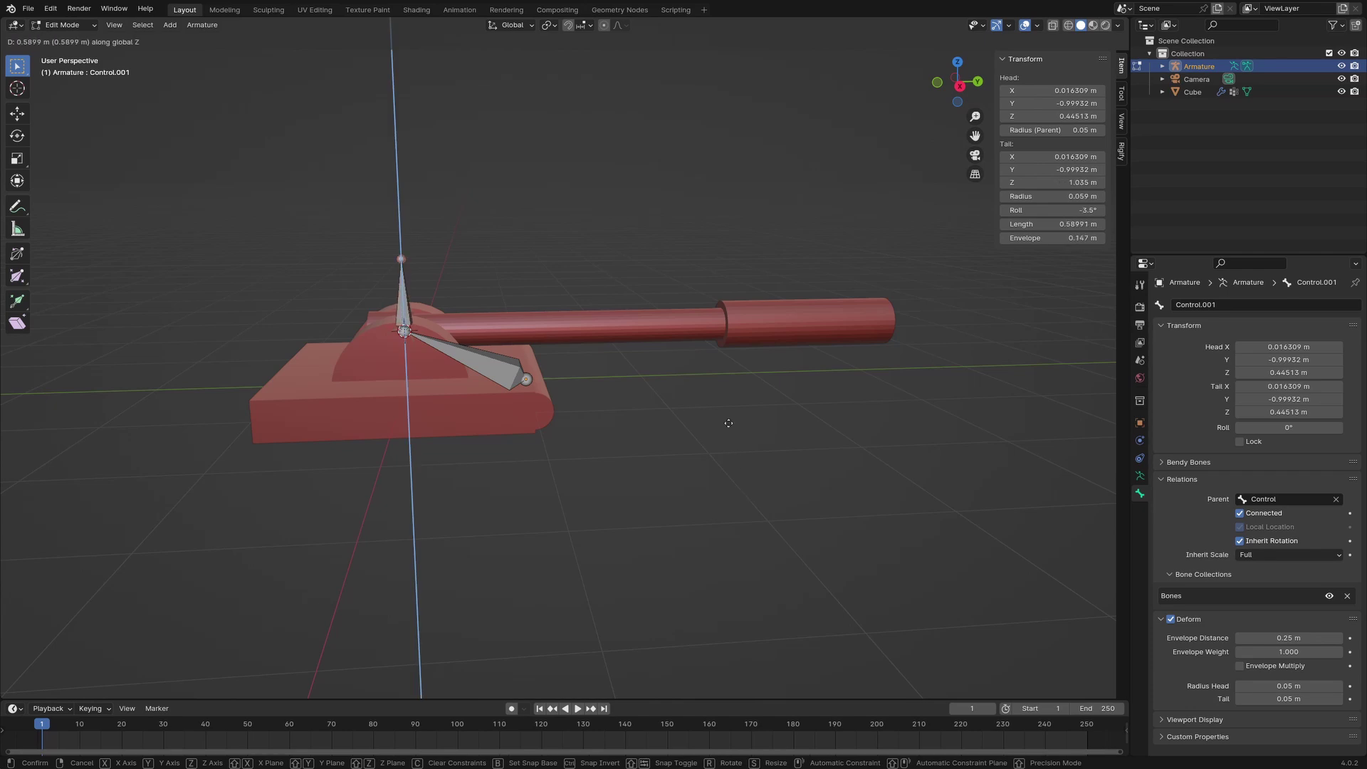
pyautogui.click(716, 393)
# - Move the 3D cursor to the barrel's end-cap face
pyautogui.moveTo(732, 418); pyautogui.dragTo(763, 425, button='middle')
pyautogui.press('Tab')
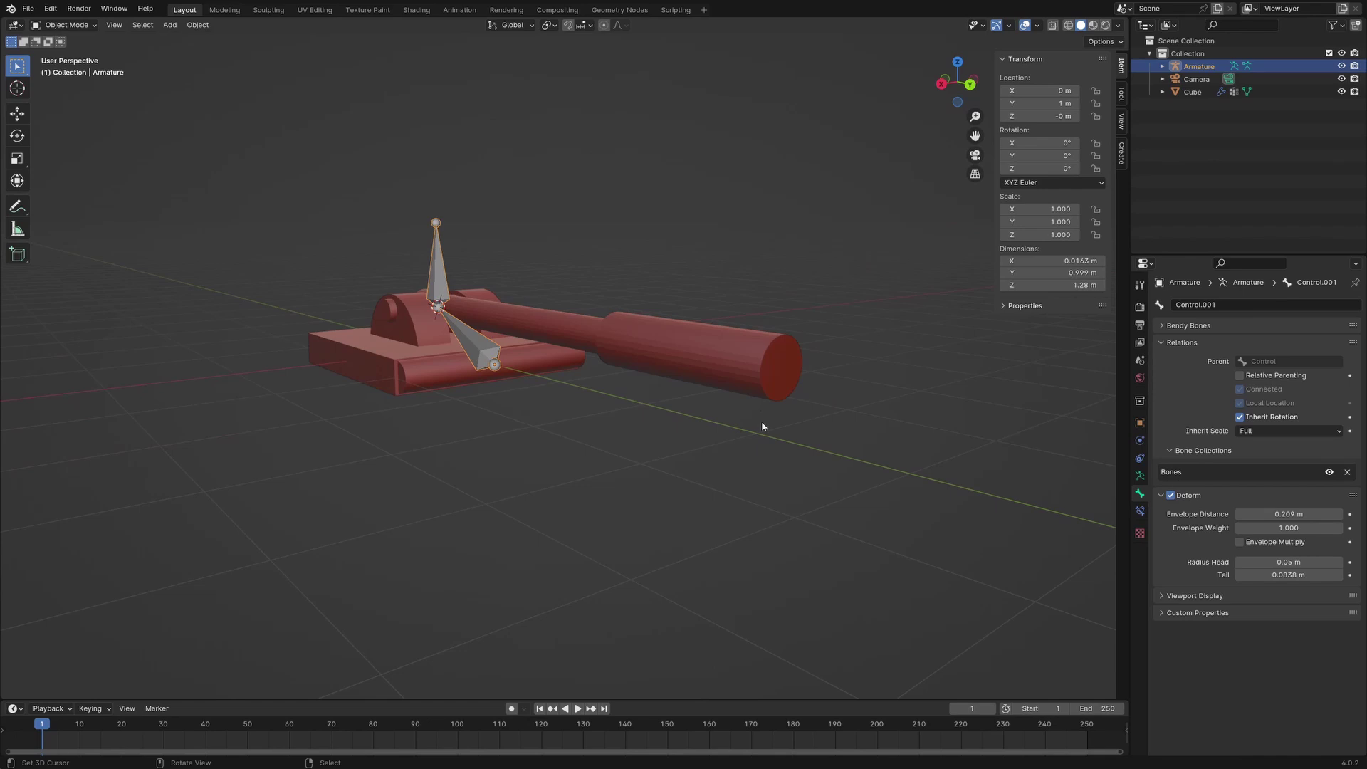
pyautogui.click(749, 361)
pyautogui.press('Tab')
pyautogui.click(781, 367)
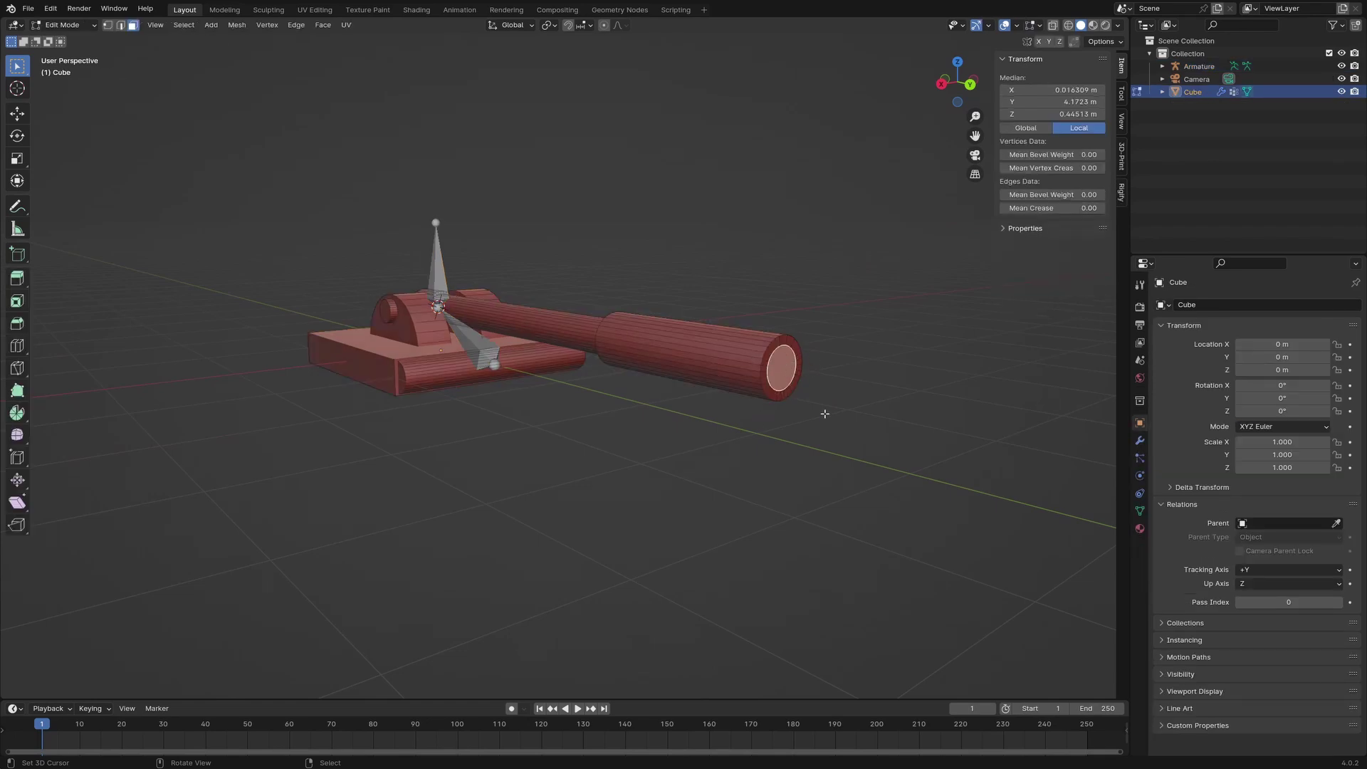
pyautogui.hotkey('shift', 's')
pyautogui.press('2')
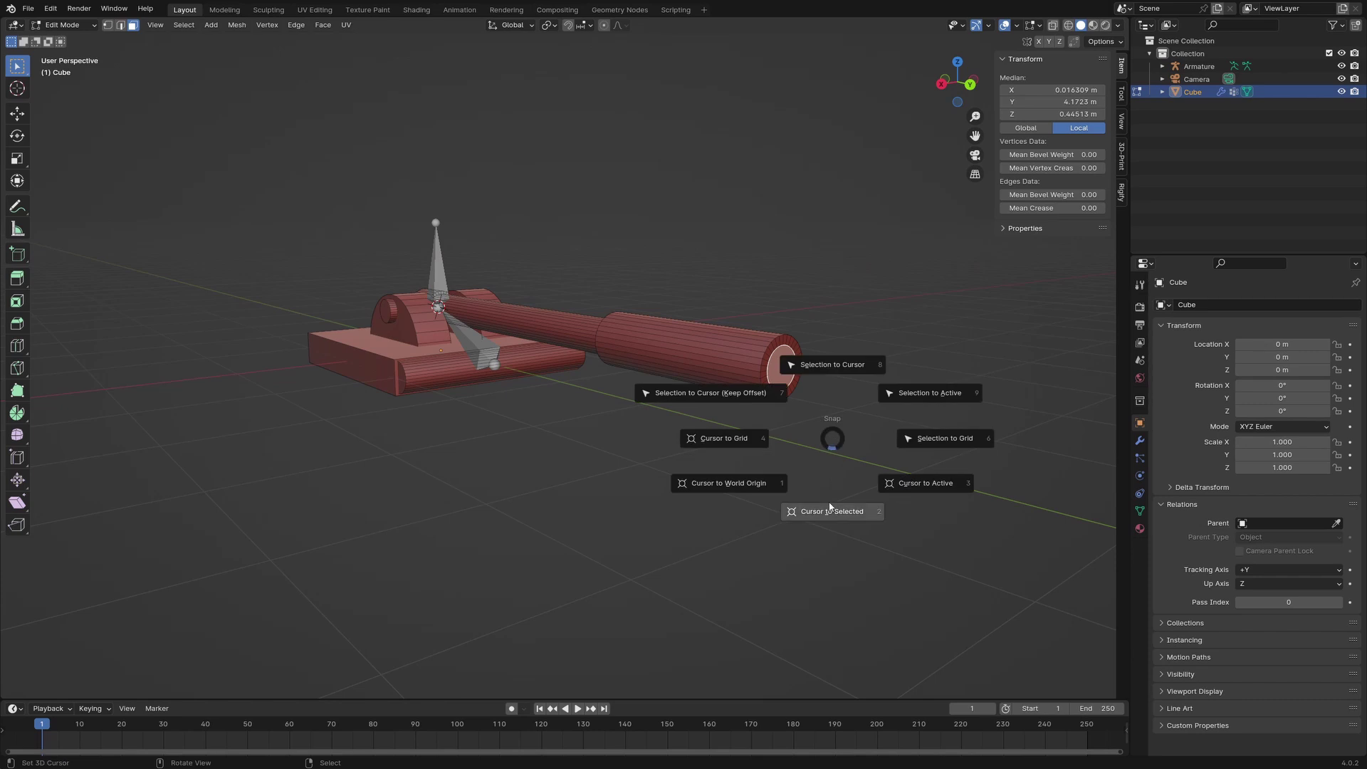
# - Add a new bone to the armature at the barrel's end
pyautogui.moveTo(799, 375); pyautogui.dragTo(826, 452, button='middle')
pyautogui.press('Tab')
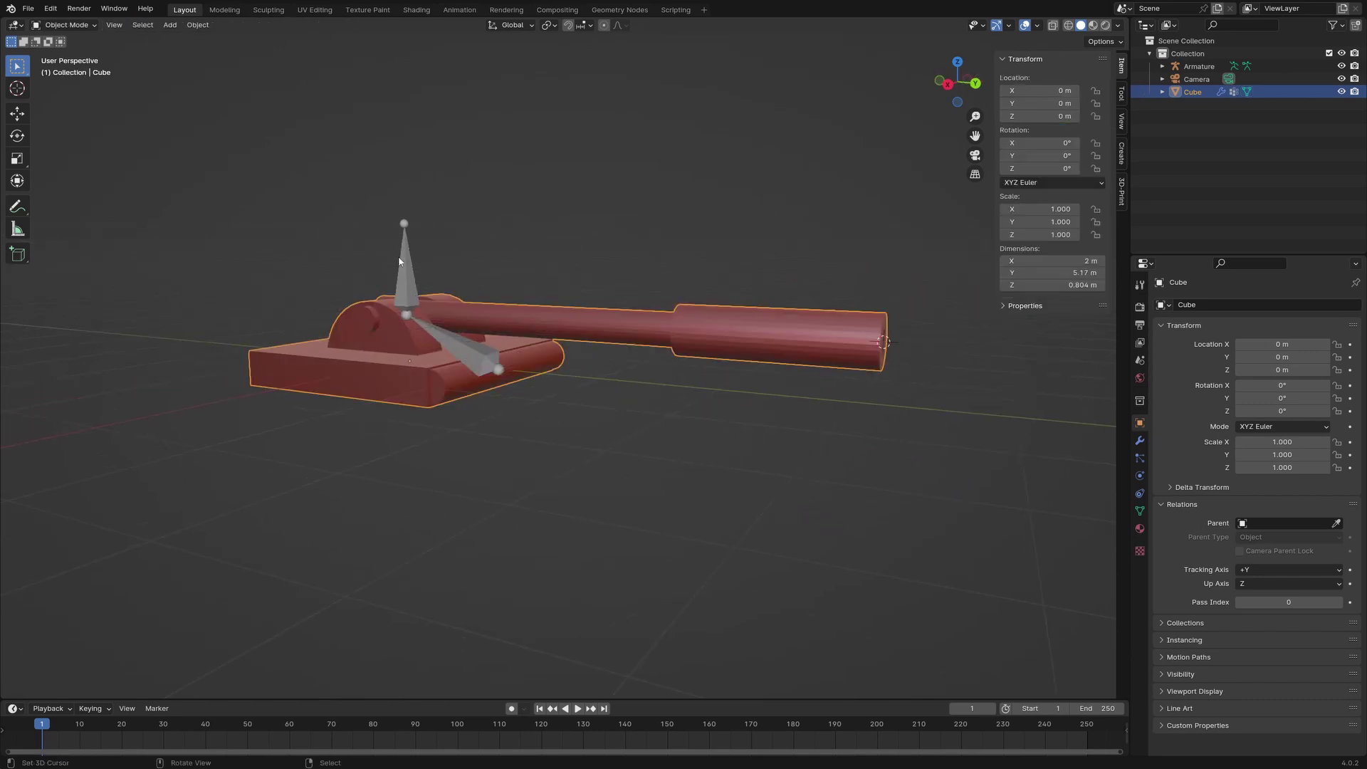
pyautogui.click(407, 257)
pyautogui.press('Tab')
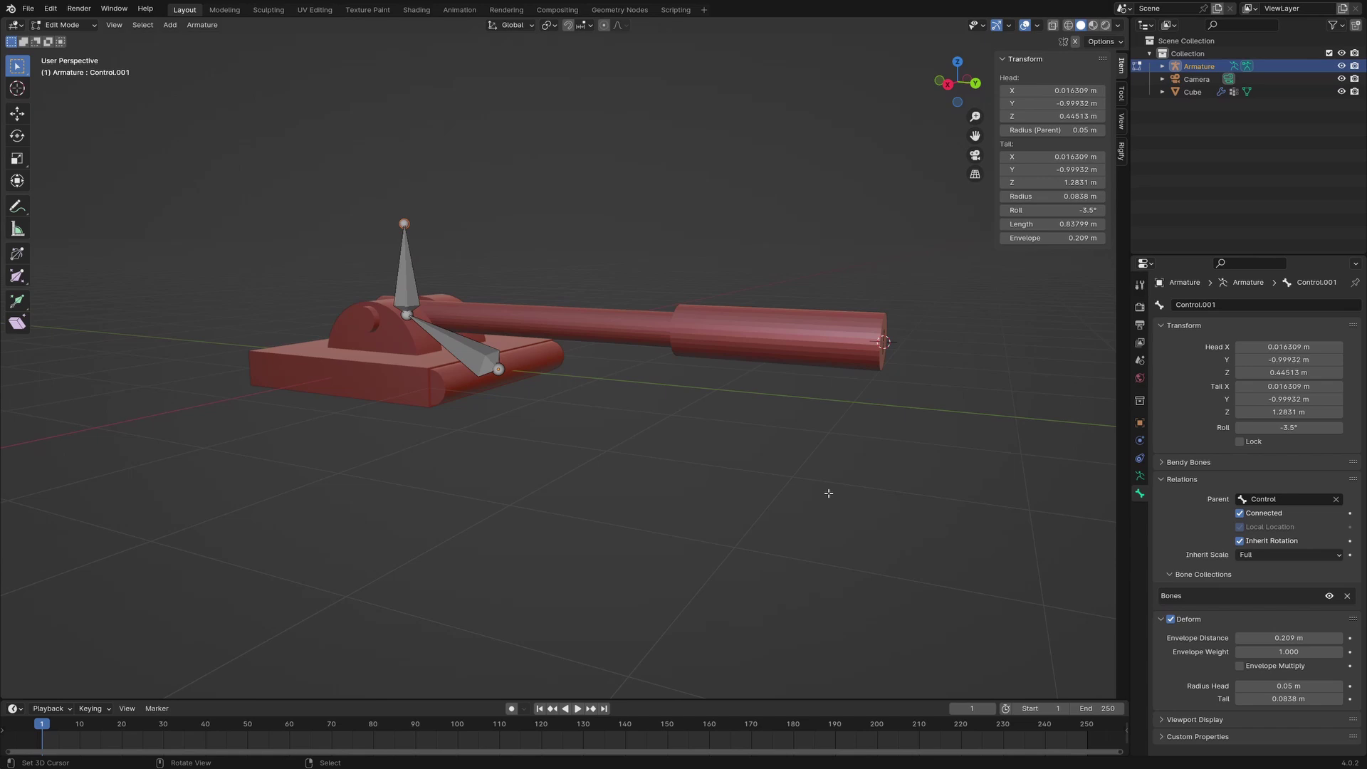
pyautogui.hotkey('shift', 'a')
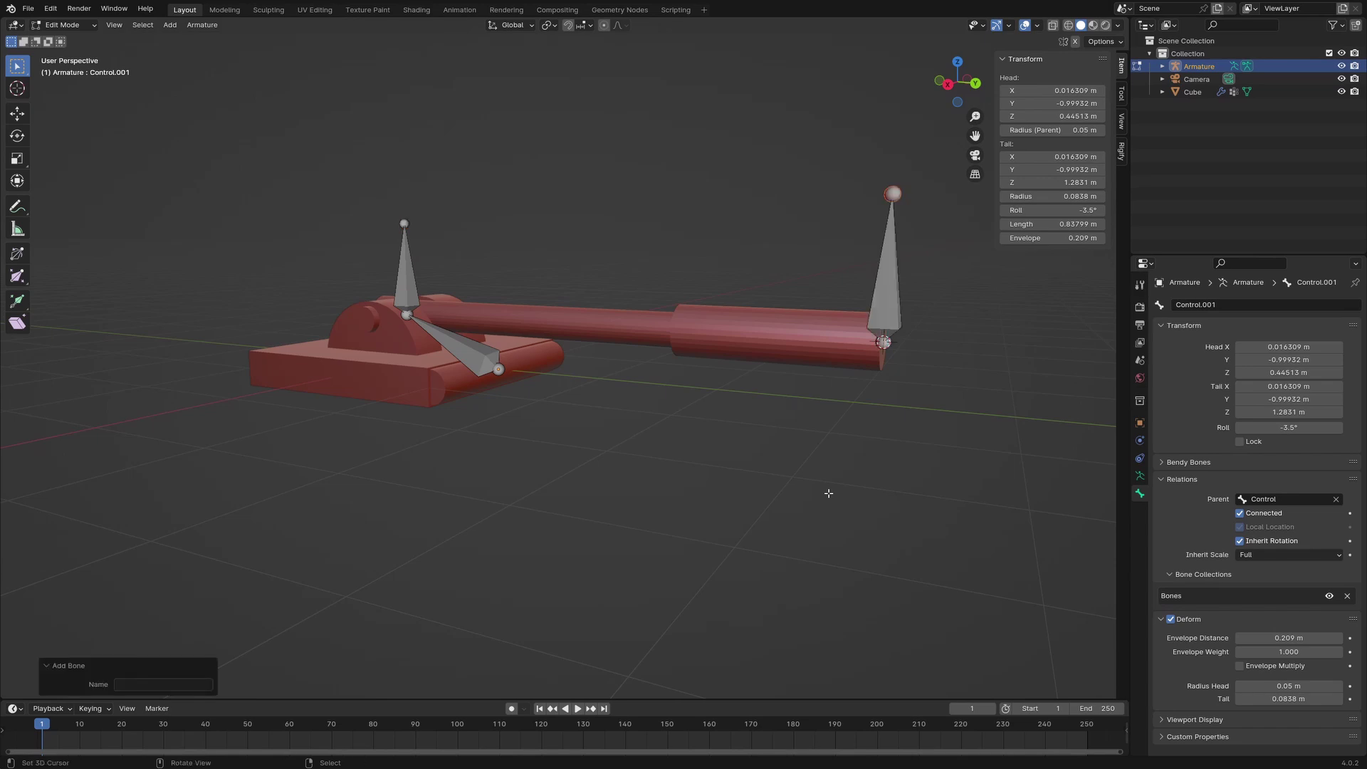
pyautogui.moveTo(787, 469); pyautogui.dragTo(815, 467, button='middle')
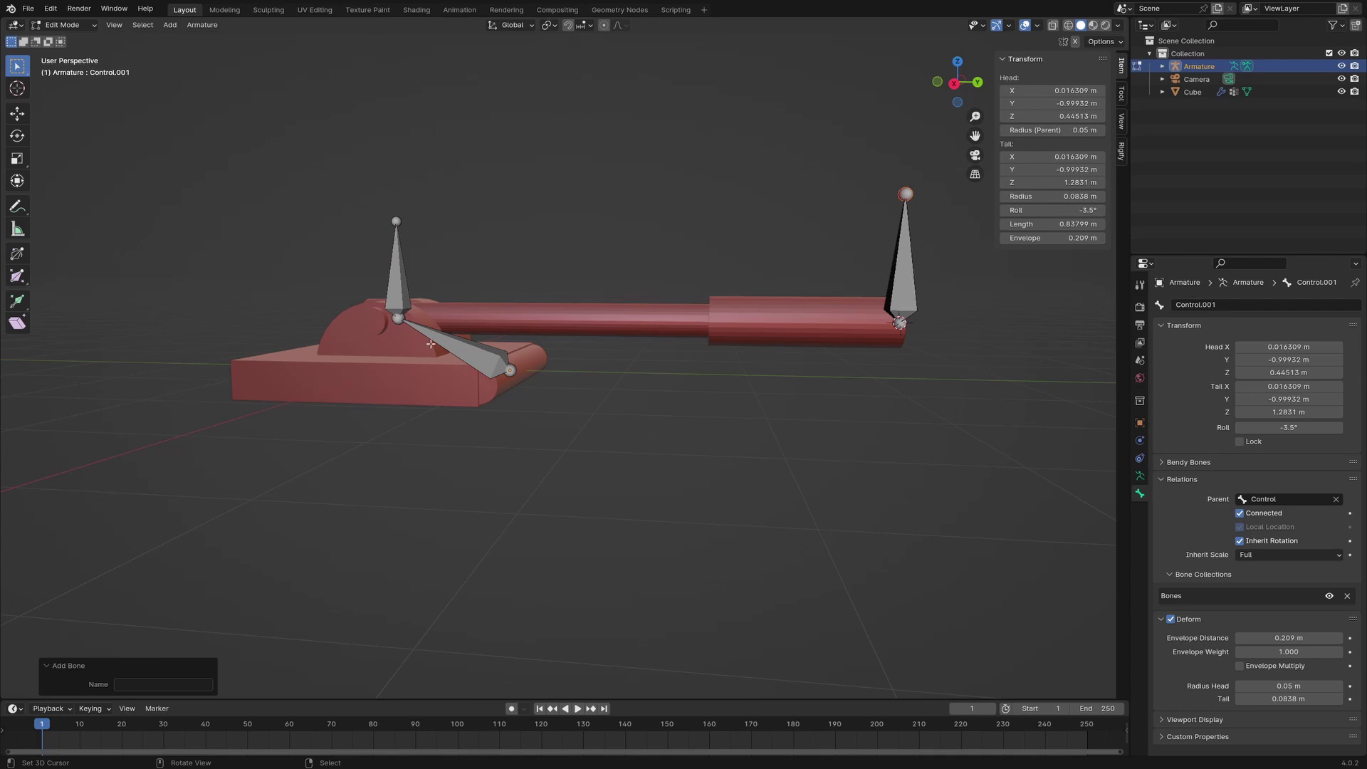
# - Return the cursor to the pivot and snap the bone there, making it 4.1716 m long
pyautogui.press('Tab')
pyautogui.click(376, 330)
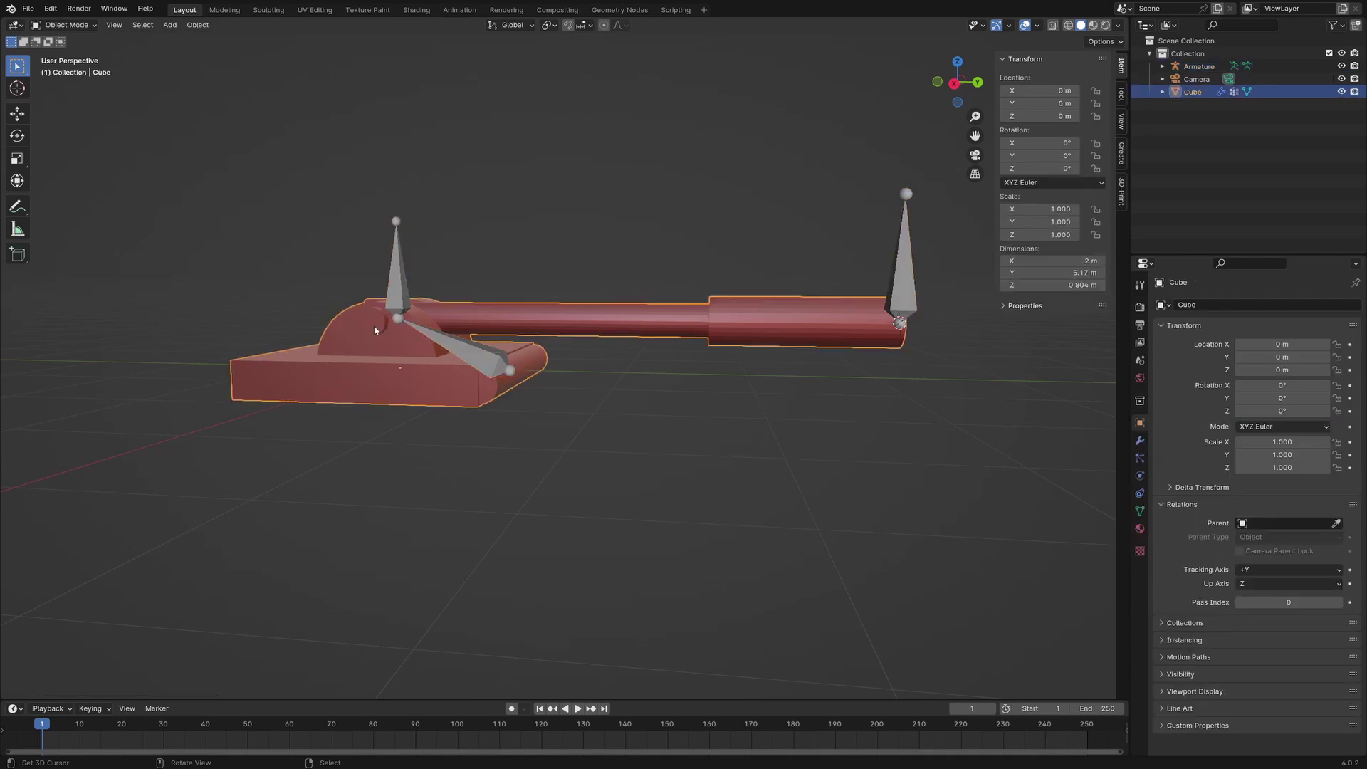
pyautogui.press('Tab')
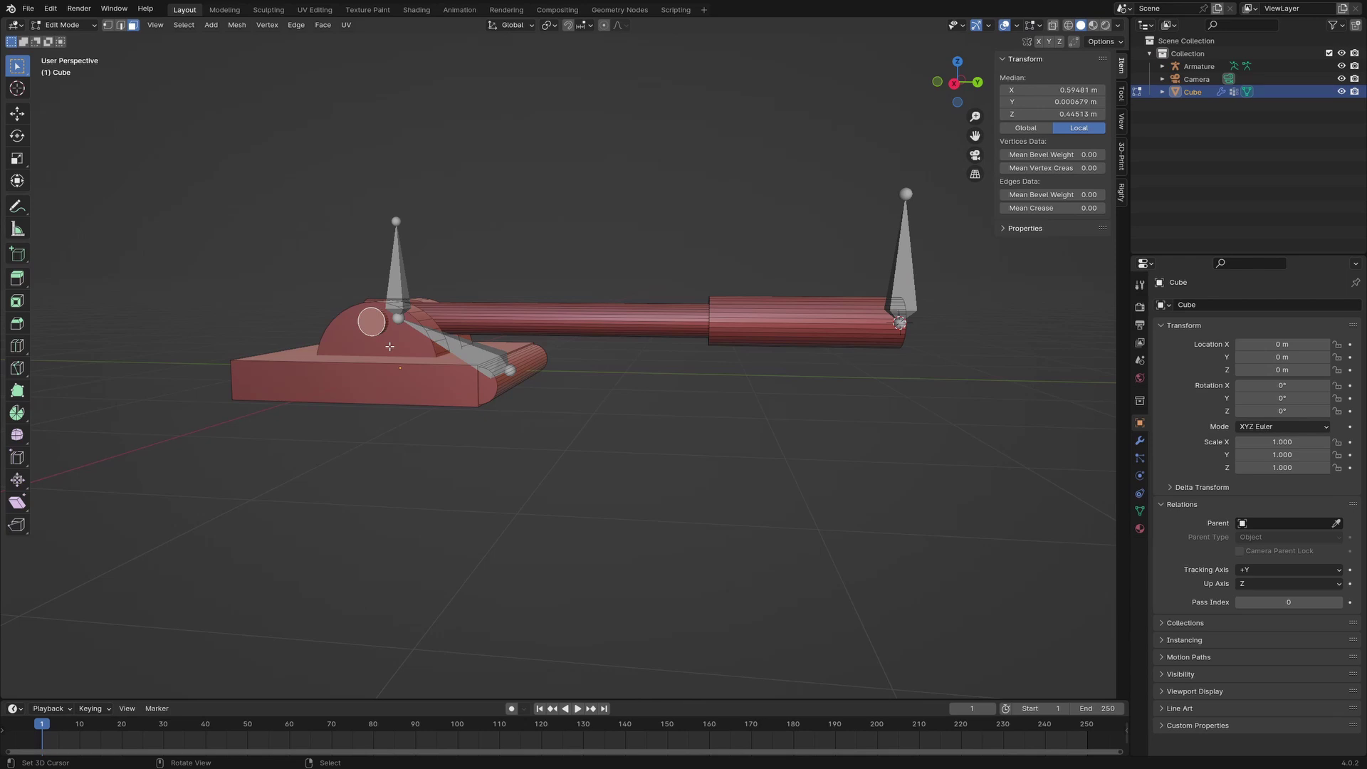
pyautogui.moveTo(374, 324); pyautogui.dragTo(744, 427, button='middle')
pyautogui.click(731, 507)
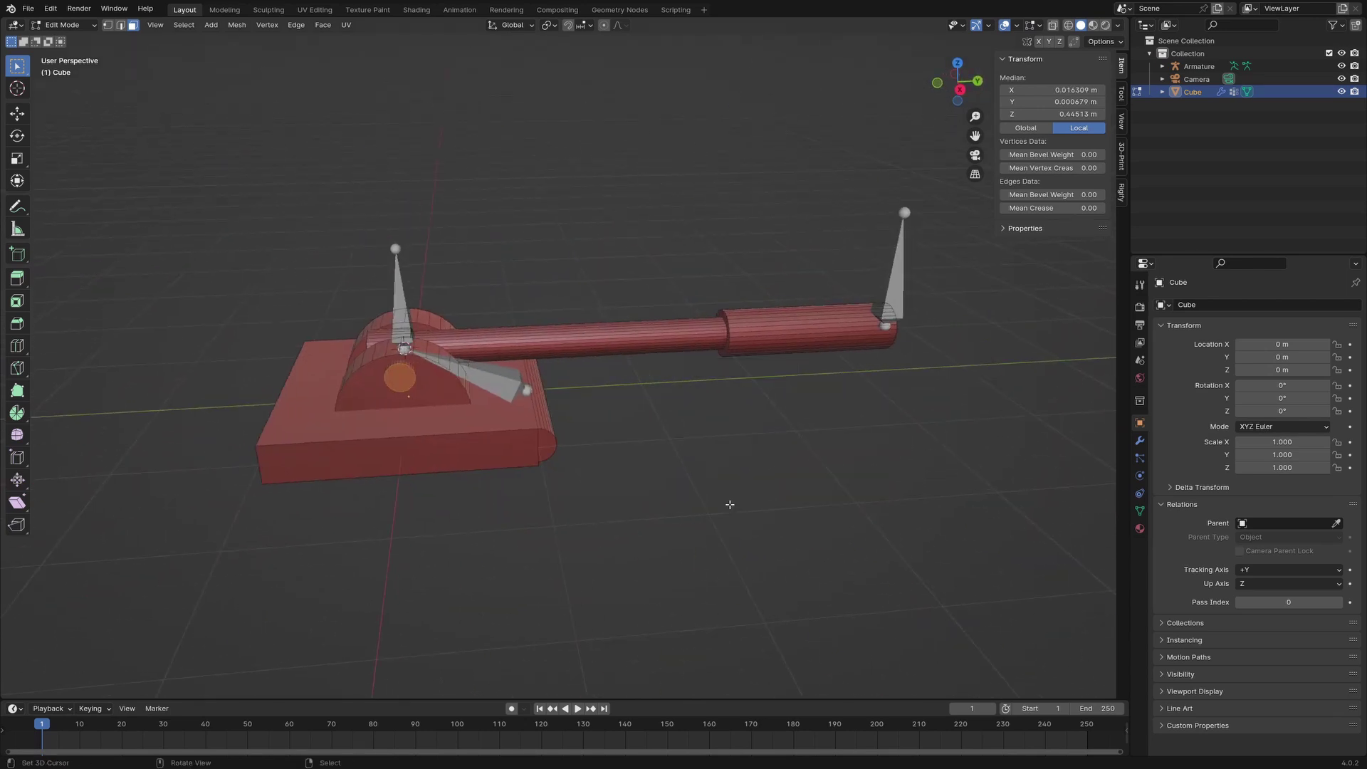
pyautogui.press('Tab')
pyautogui.click(397, 292)
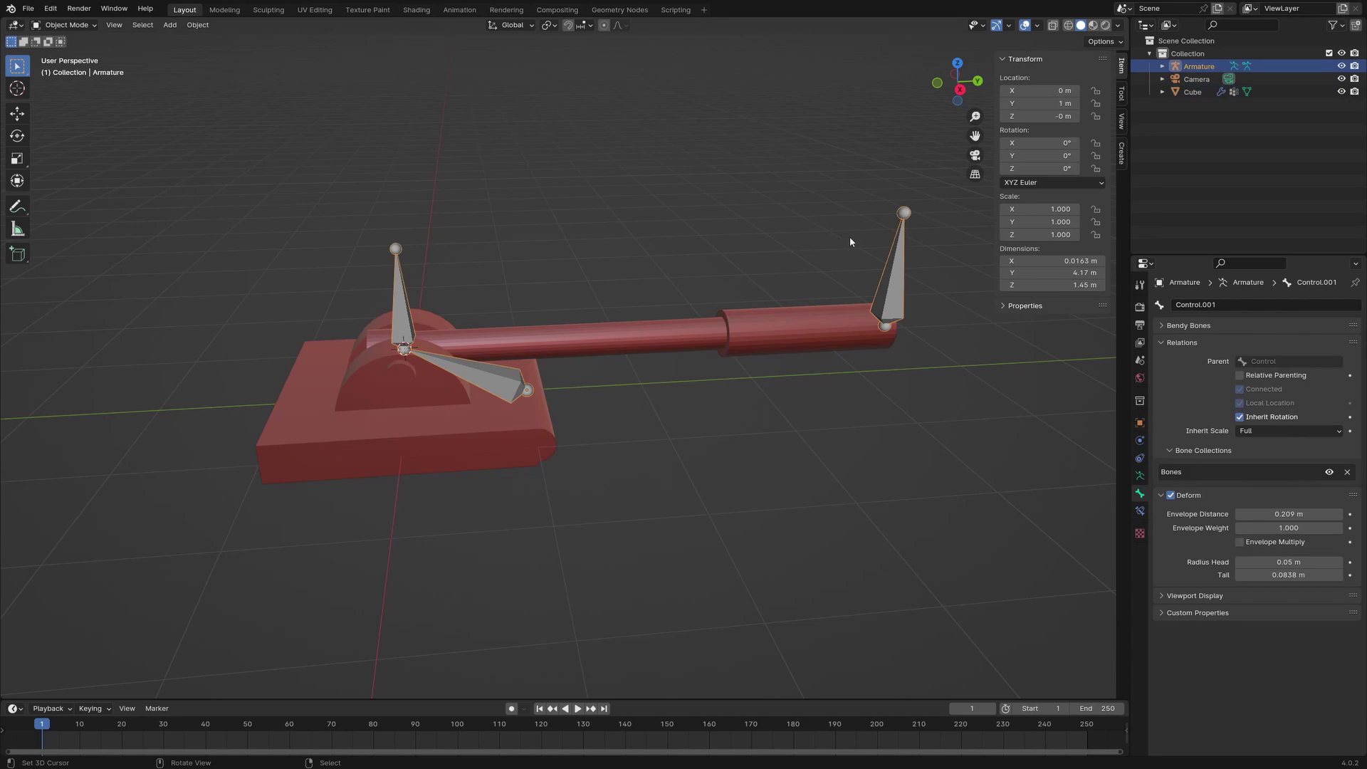
pyautogui.press('Tab')
pyautogui.click(203, 25)
pyautogui.moveTo(213, 65)
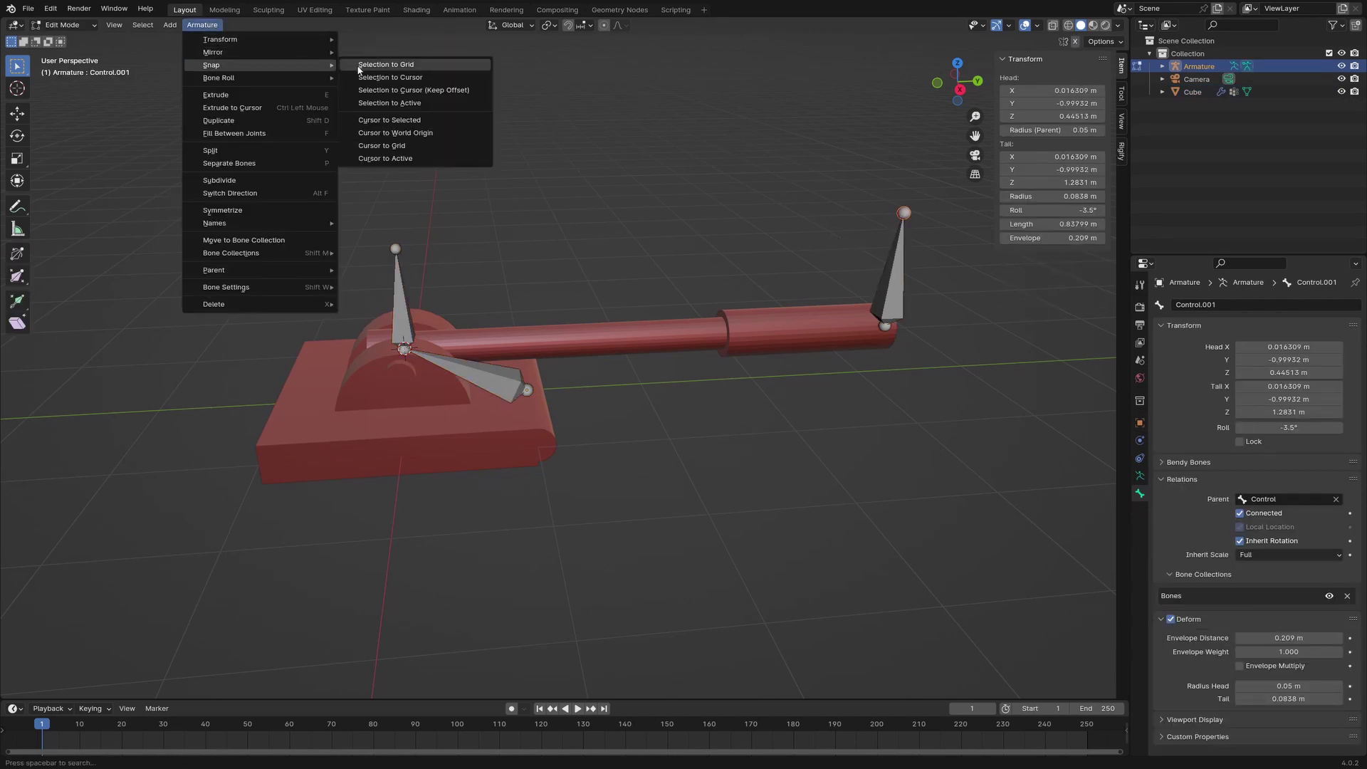
pyautogui.click(365, 79)
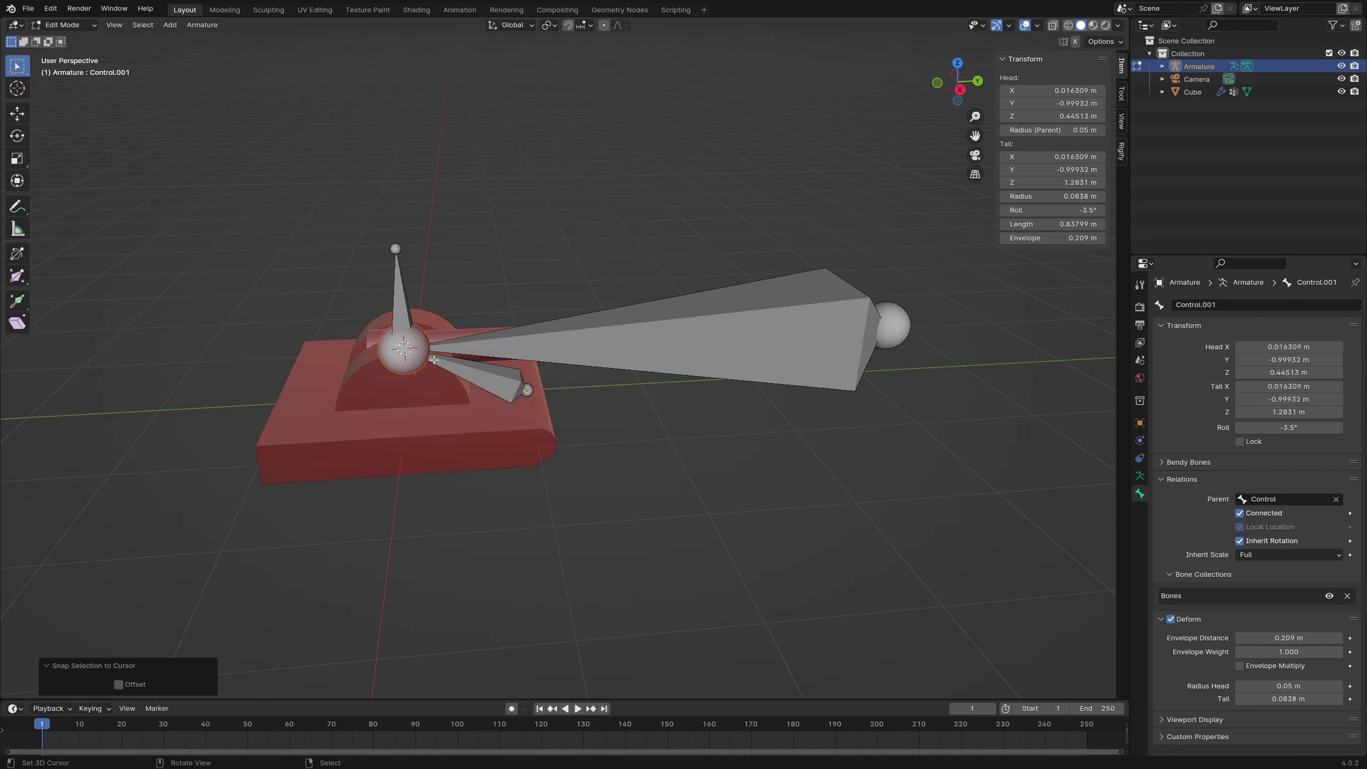
pyautogui.moveTo(433, 359); pyautogui.dragTo(867, 453, button='middle')
# - Extrude an upright Z bone from the long bone's far end, then return to Object Mode
pyautogui.click(905, 365)
pyautogui.press('e')
pyautogui.press('z')
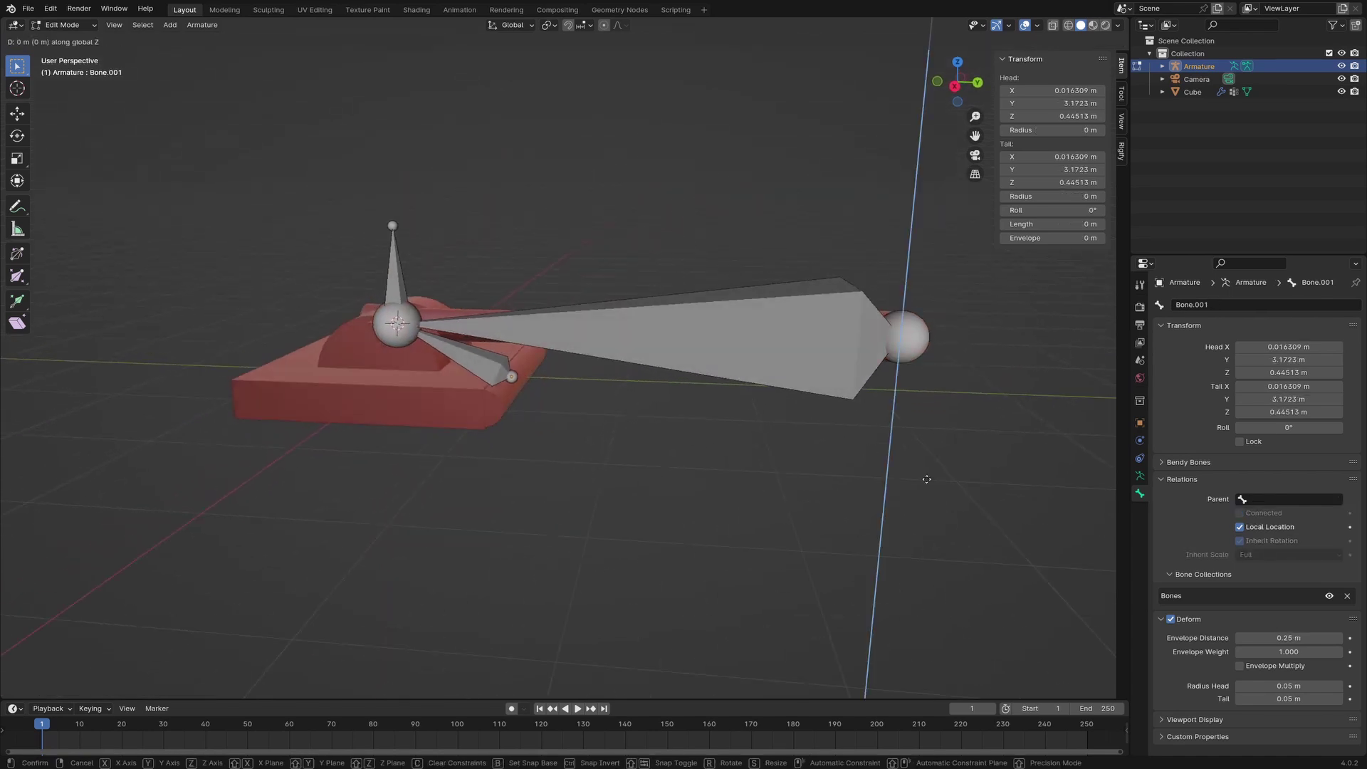
pyautogui.click(919, 363)
pyautogui.press('Tab')
pyautogui.moveTo(707, 464); pyautogui.dragTo(705, 468, button='middle')
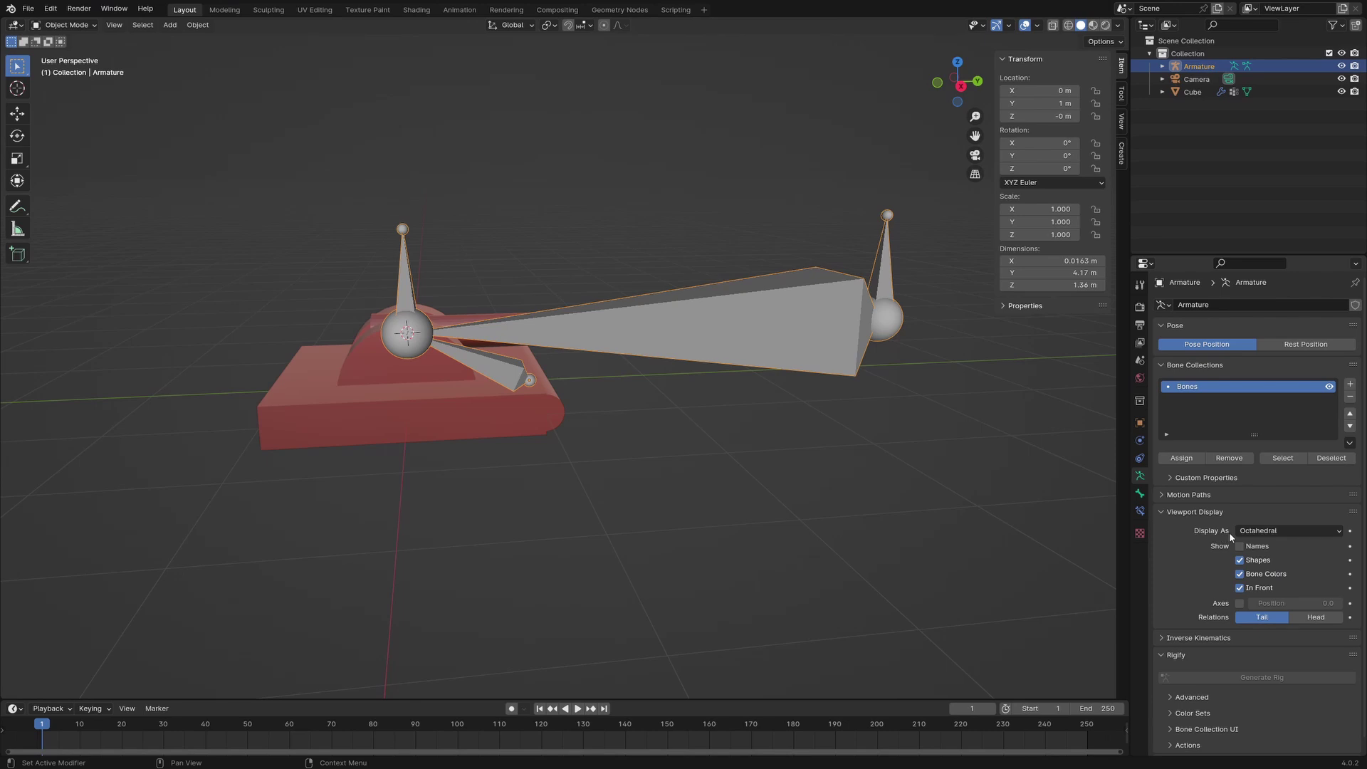
# - Display the bones as Stick and rename the vertical child bone Tip
pyautogui.click(1287, 531)
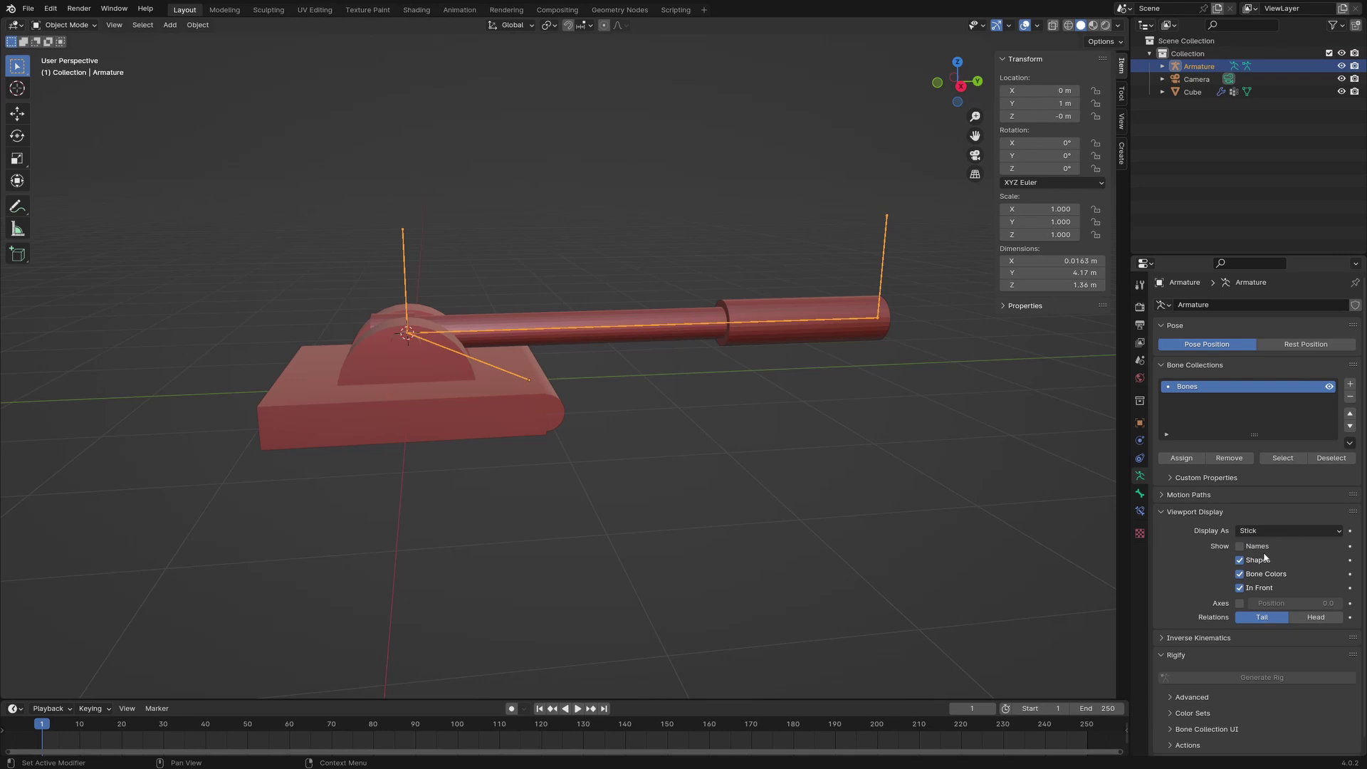
pyautogui.press('Tab')
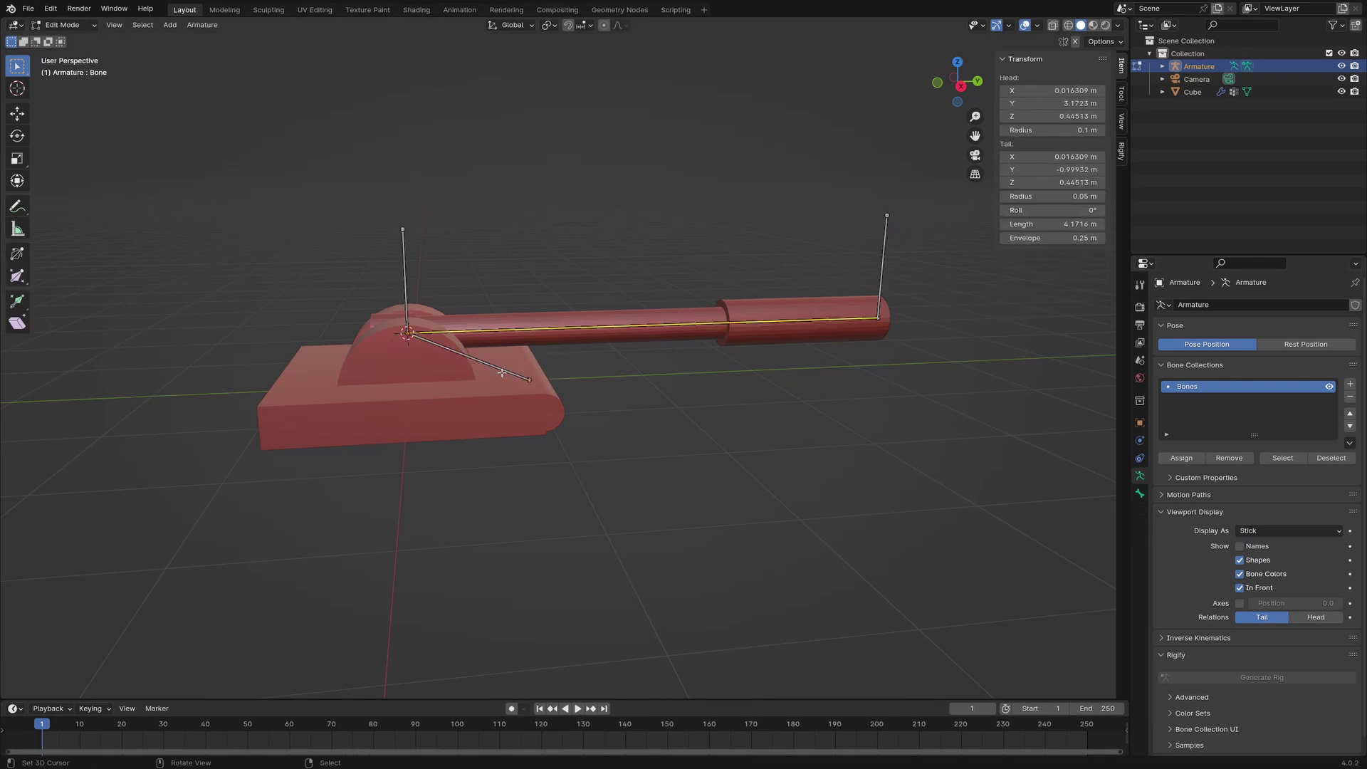
pyautogui.click(494, 371)
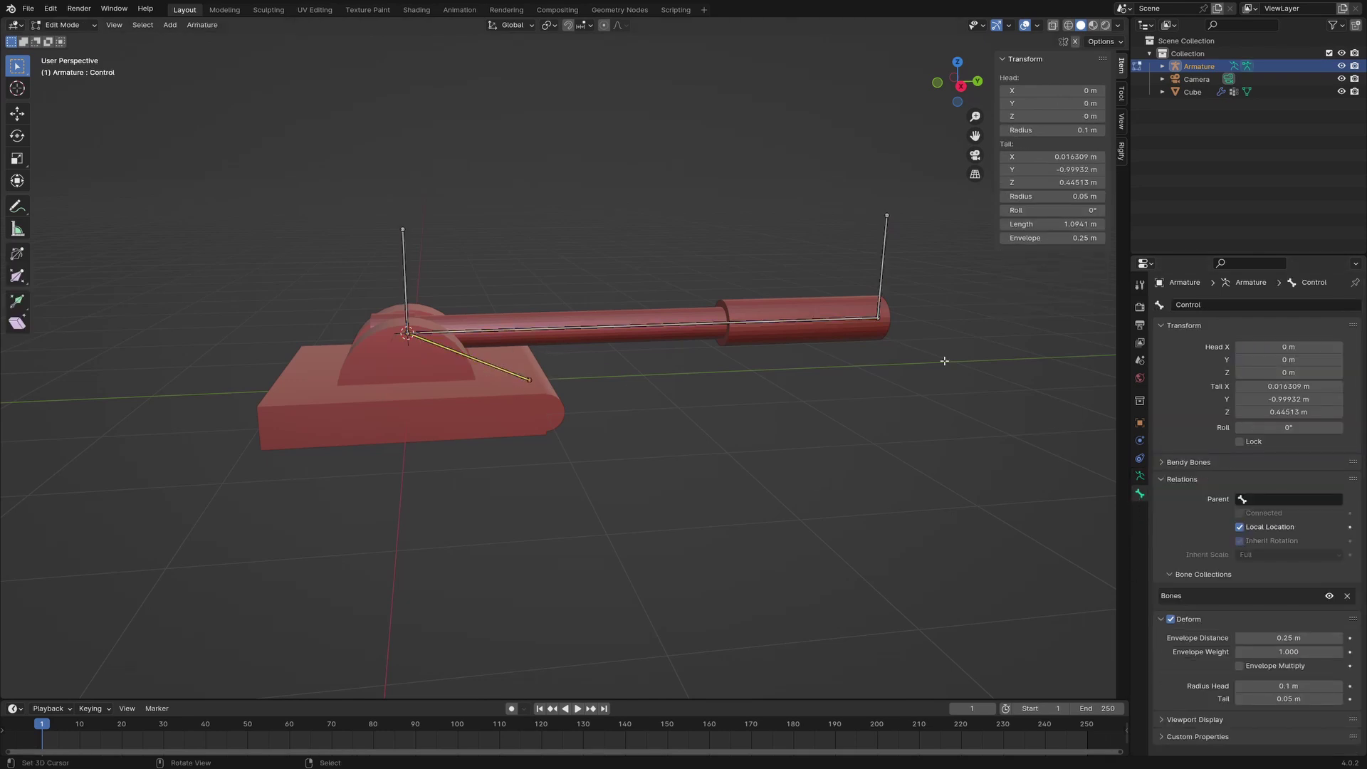
pyautogui.press(']')
pyautogui.click(1216, 306)
pyautogui.write('Tip')
pyautogui.press('Return')
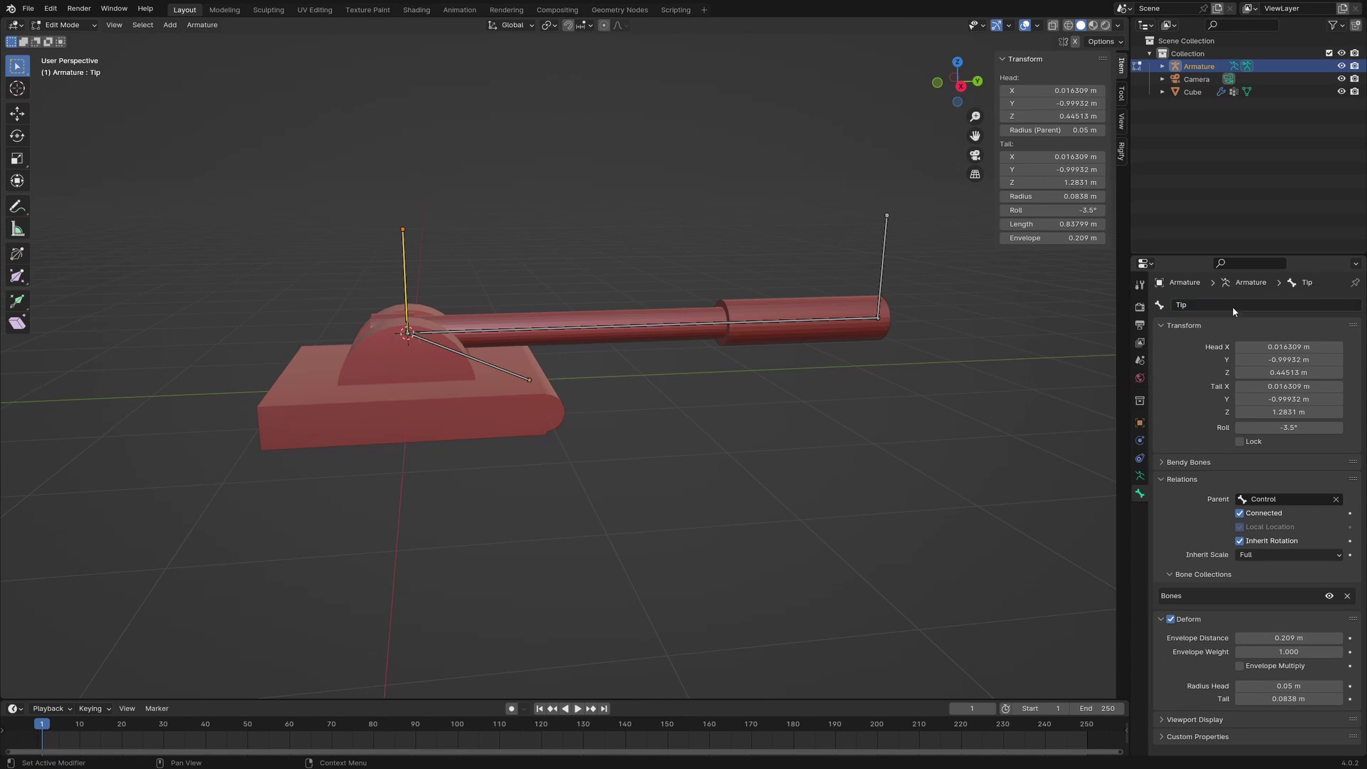
# - Rename the far vertical bone Base and the long horizontal bone Stretch
pyautogui.click(882, 266)
pyautogui.click(1234, 305)
pyautogui.write('Base')
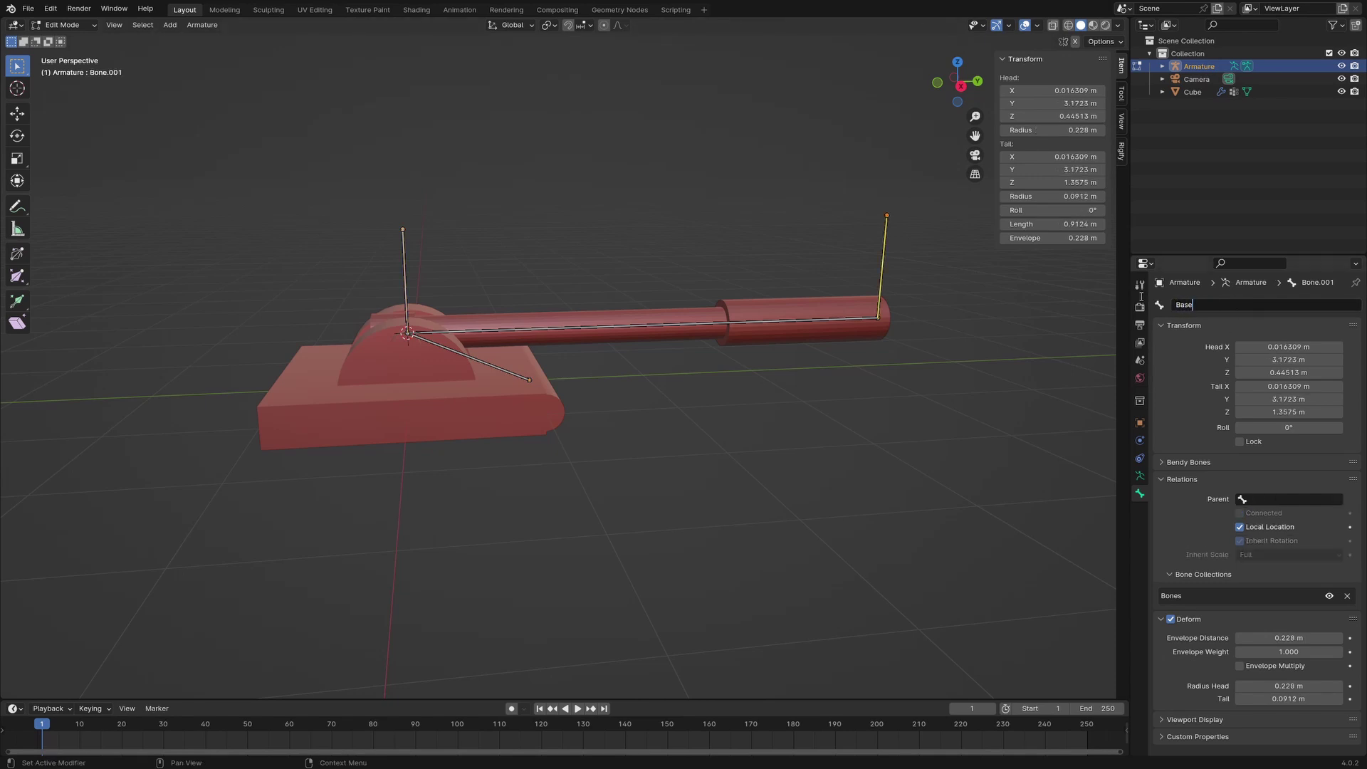
pyautogui.press('Return')
pyautogui.click(641, 324)
pyautogui.click(1221, 305)
pyautogui.write('Stre')
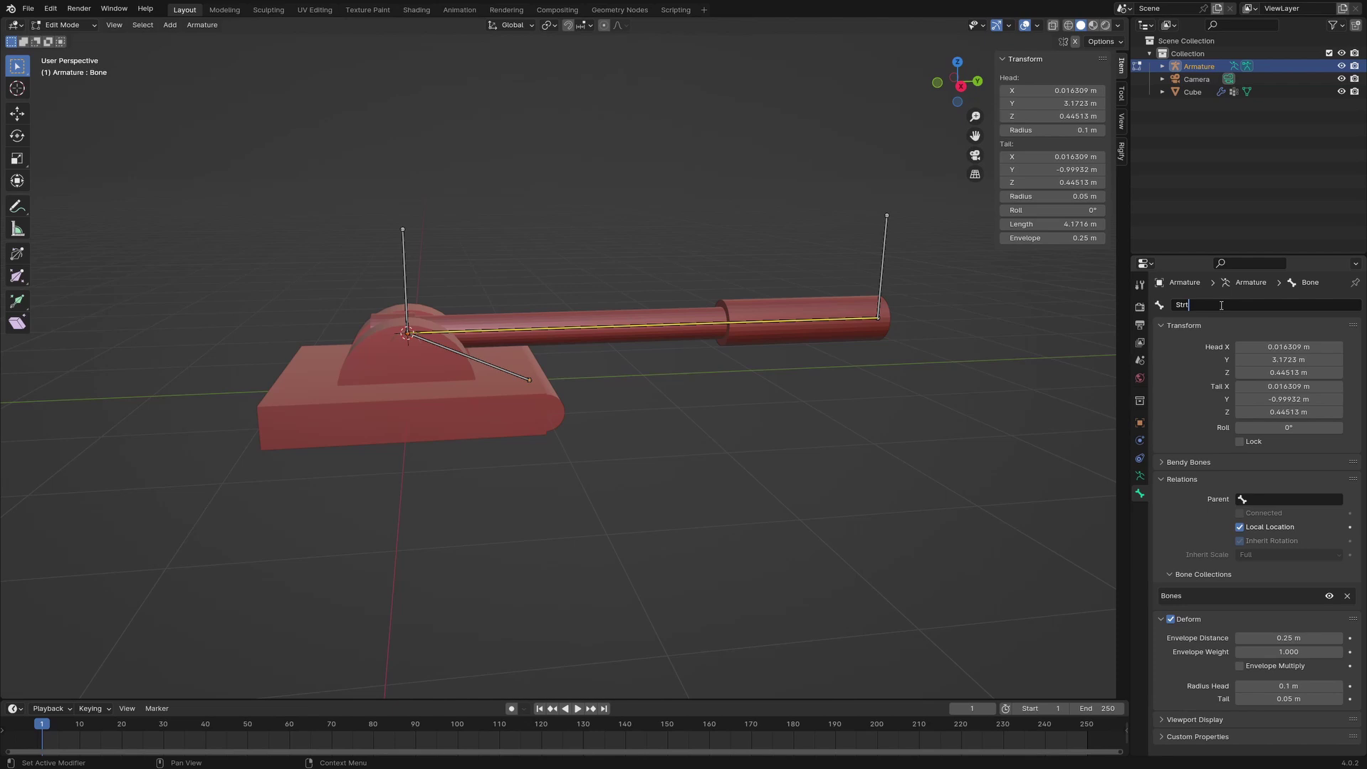
pyautogui.write('tch')
pyautogui.press('Return')
pyautogui.scroll(1, 167, 153)
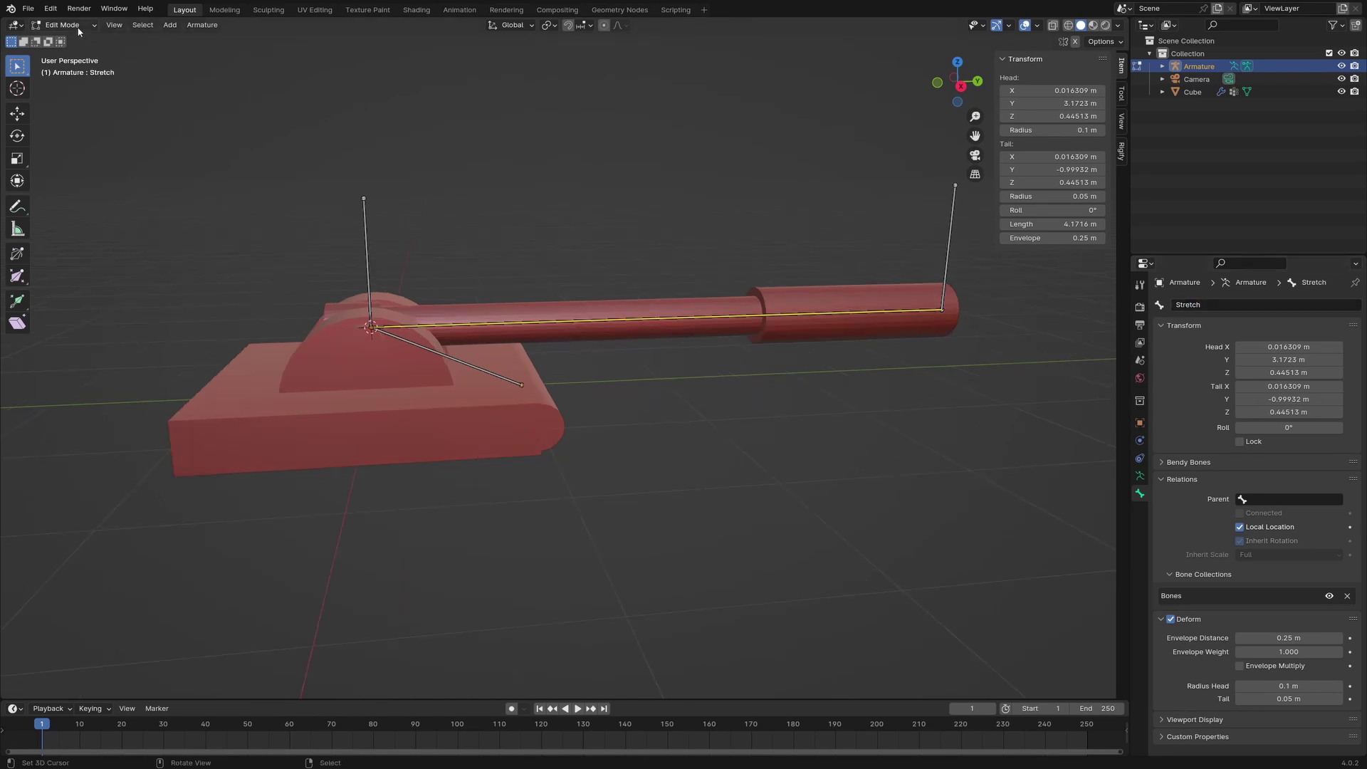
# - Enter Pose Mode, trial-rotate Control about X and cancel, then select the Stretch bone
pyautogui.click(78, 27)
pyautogui.click(69, 67)
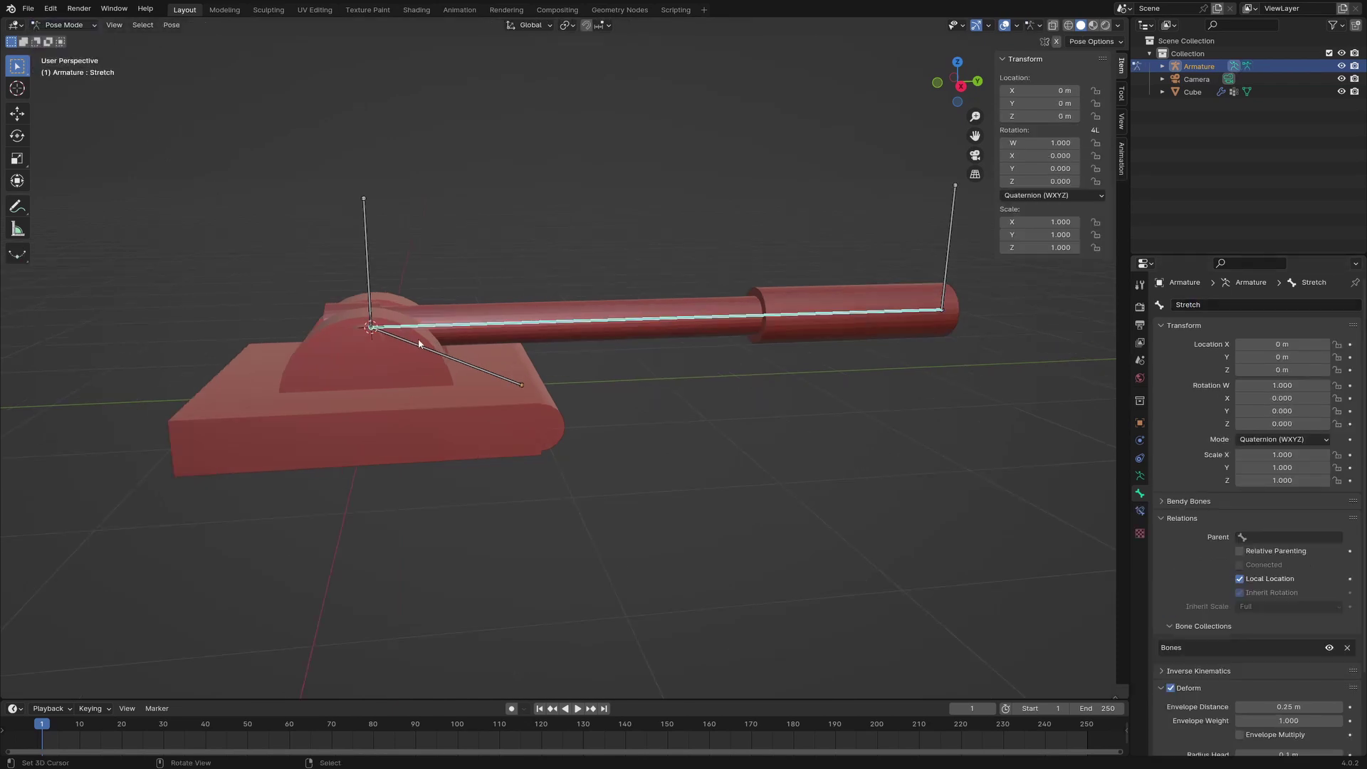
pyautogui.click(437, 353)
pyautogui.press('r')
pyautogui.press('x')
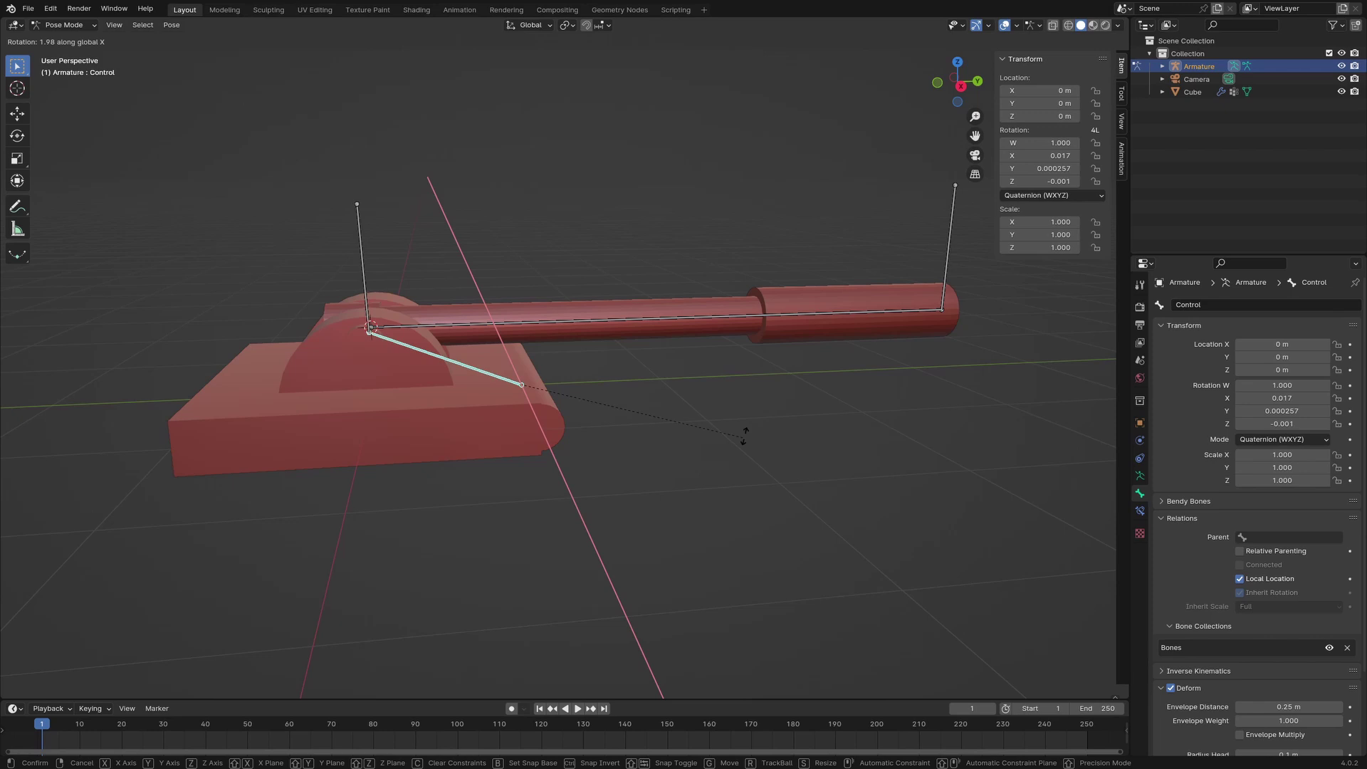
pyautogui.press('Escape')
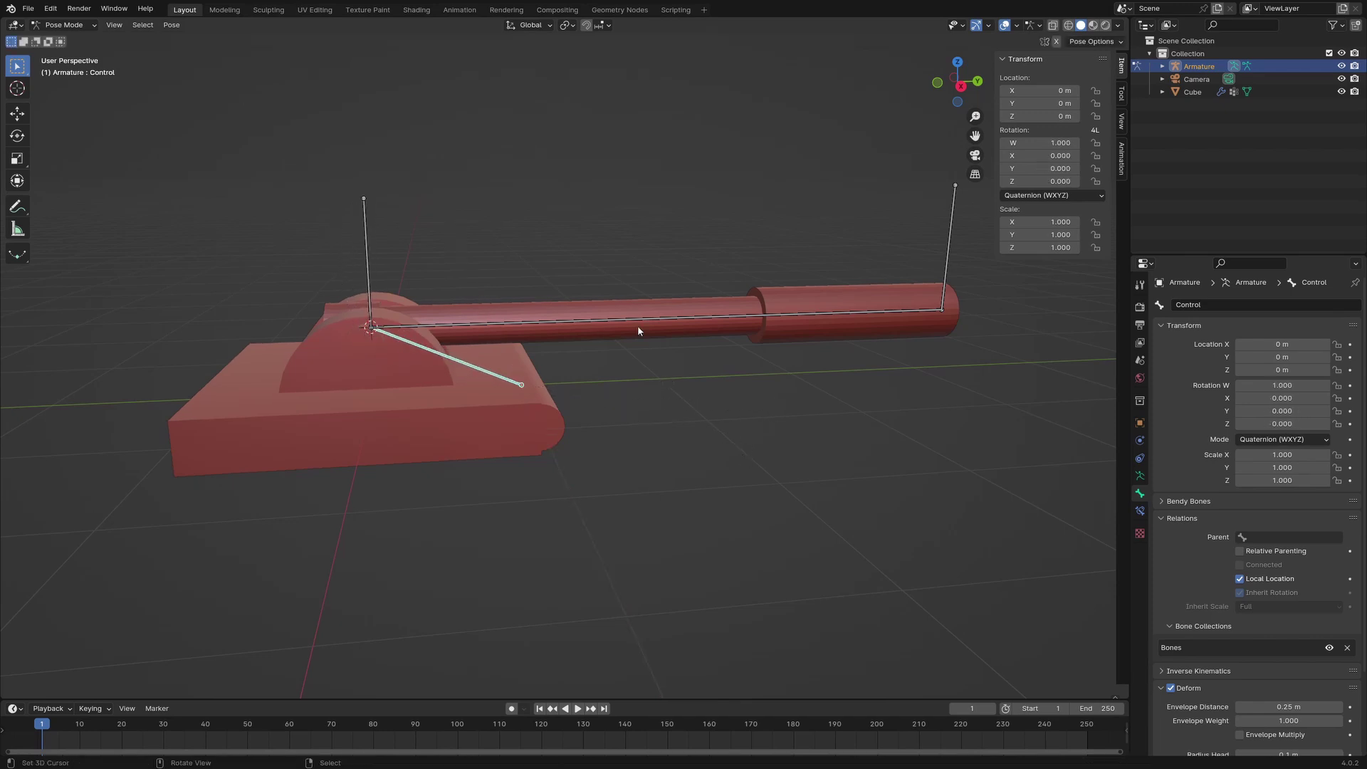
pyautogui.click(635, 319)
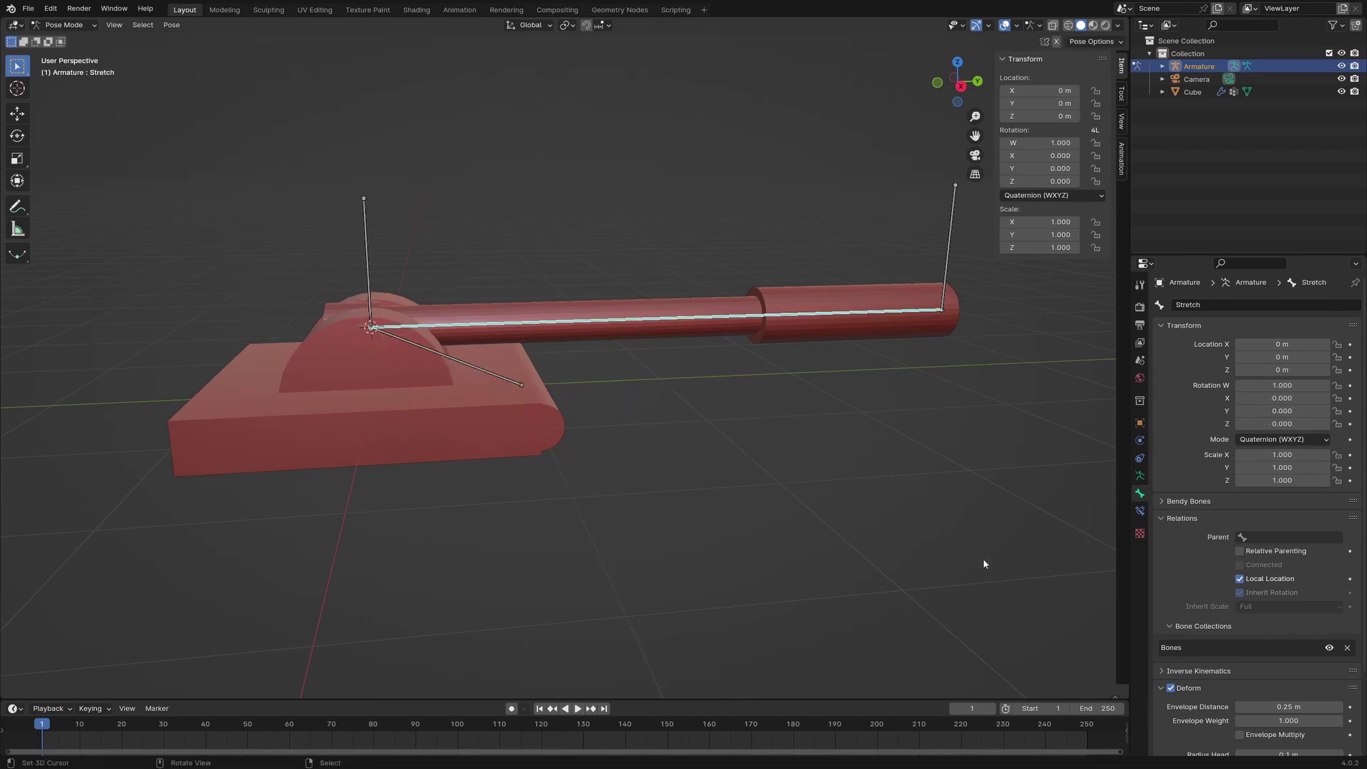
# - Add a Stretch To constraint targeting Armature bone Control, slide Head/Tail to the tail, reset original length
pyautogui.click(1139, 511)
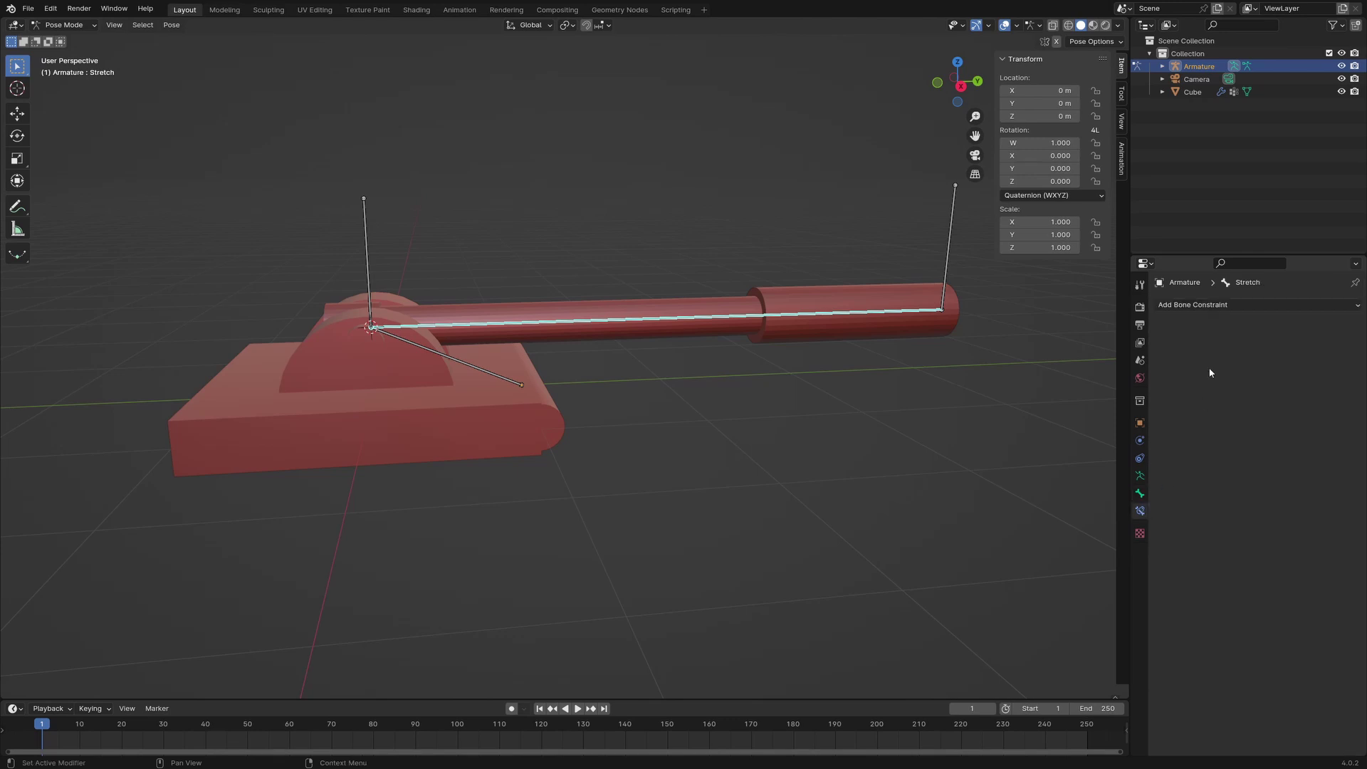
pyautogui.click(1186, 305)
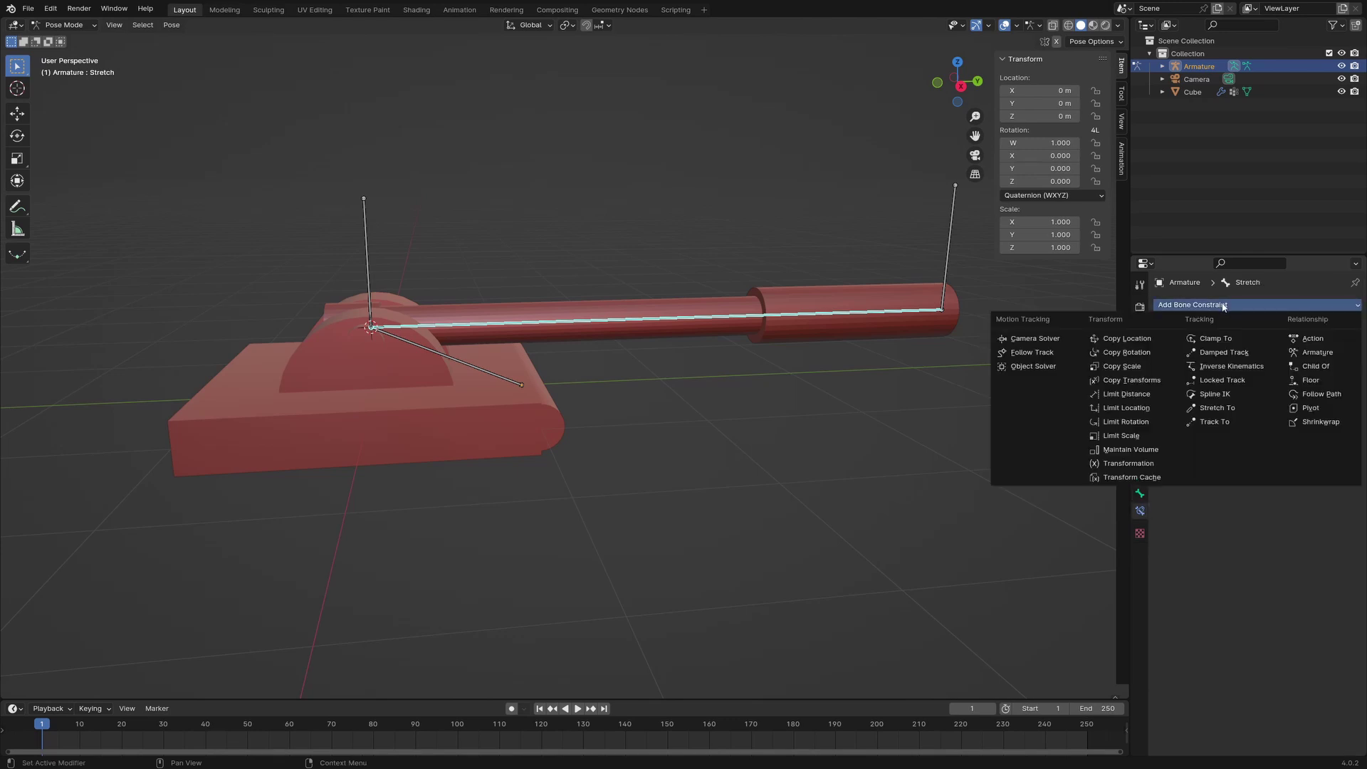
pyautogui.click(1249, 410)
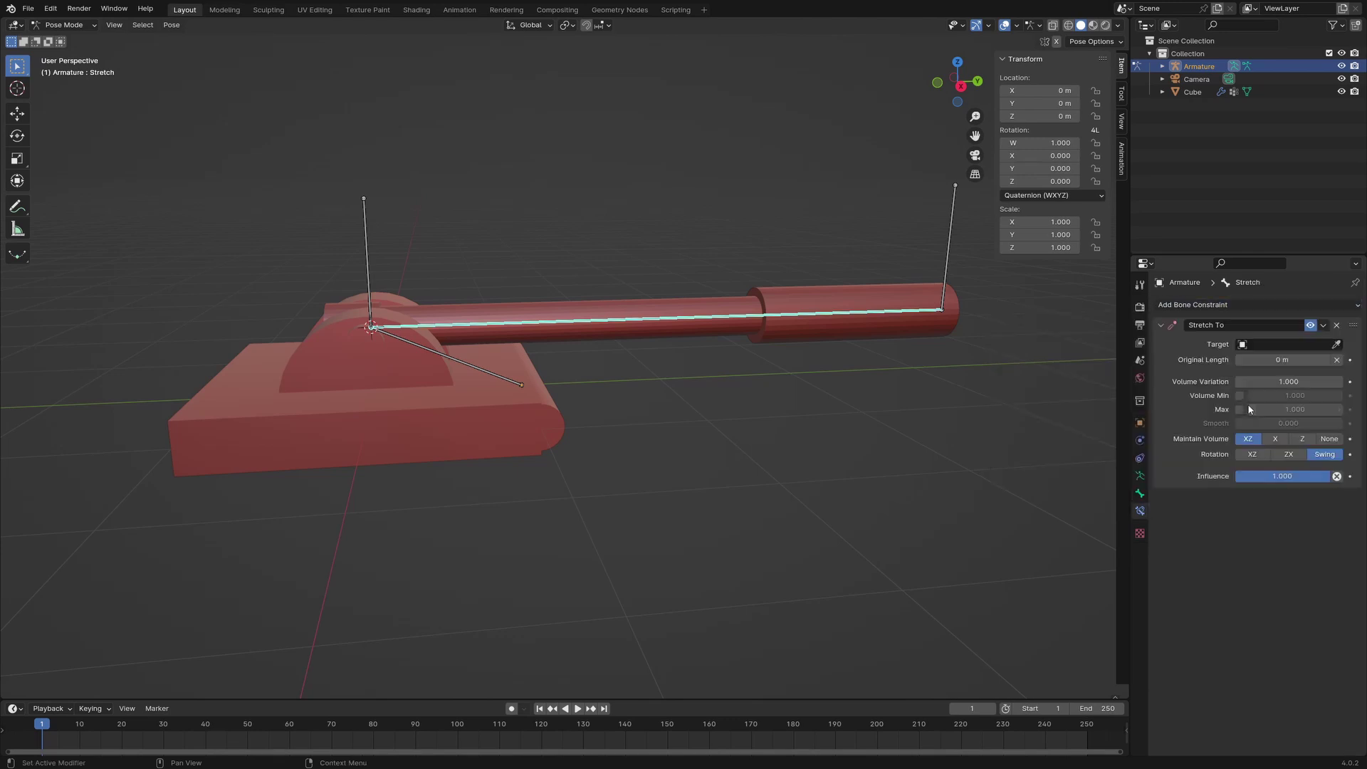
pyautogui.click(1283, 345)
pyautogui.click(1279, 365)
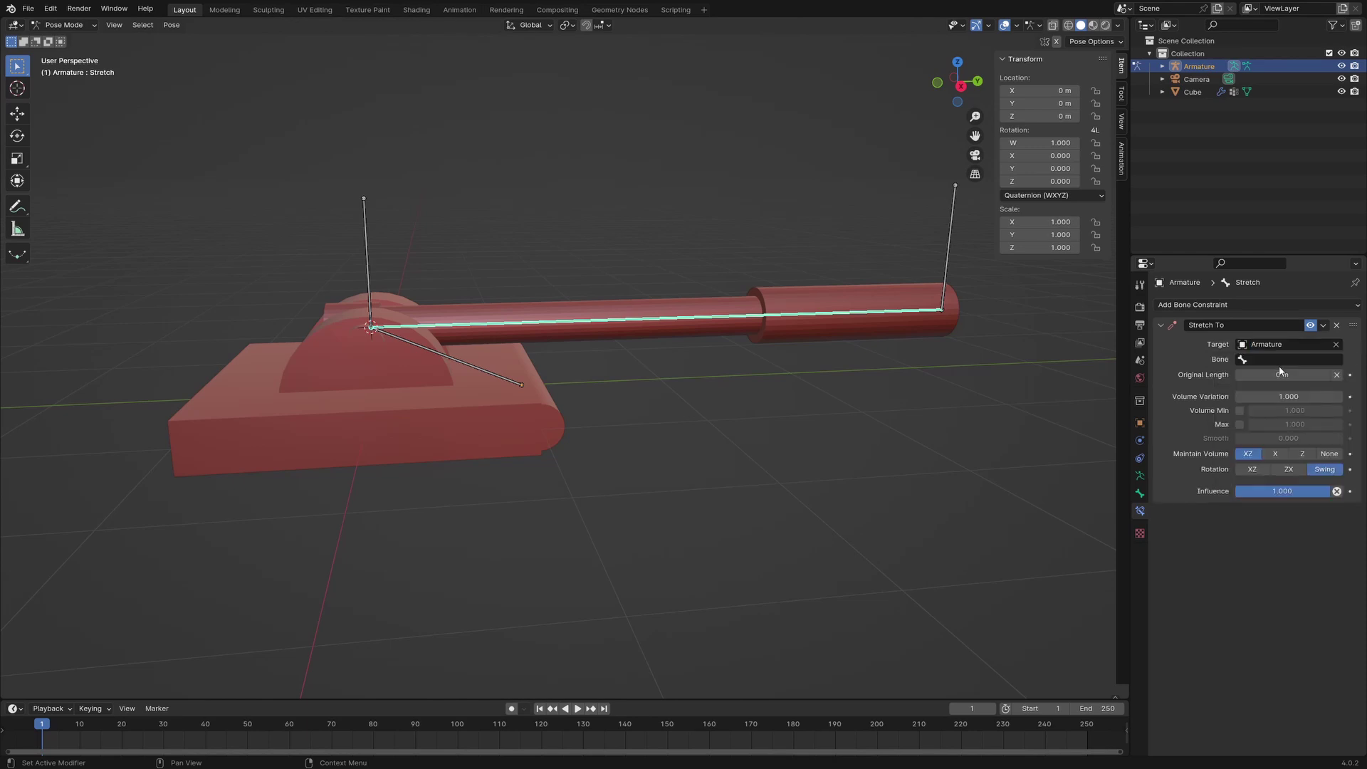
pyautogui.click(1279, 361)
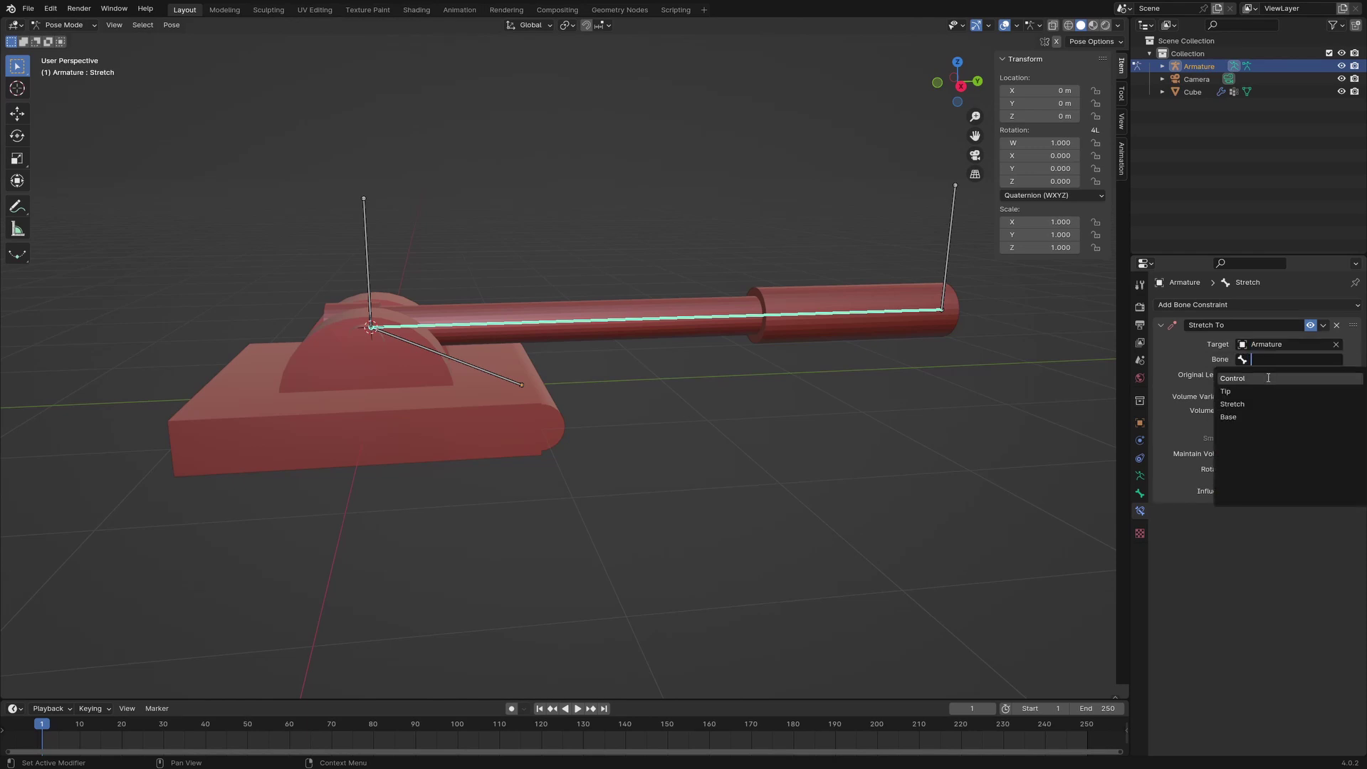
pyautogui.click(1268, 378)
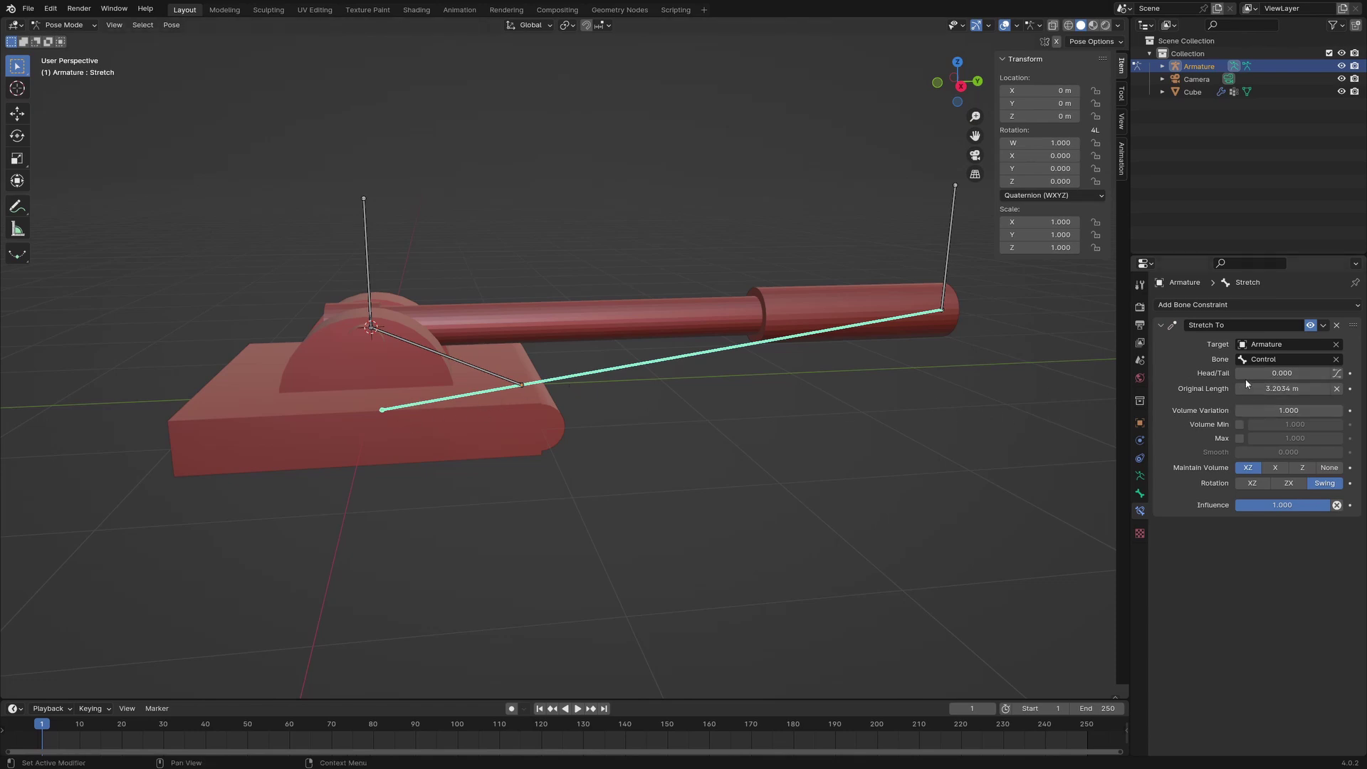
pyautogui.moveTo(1241, 373); pyautogui.dragTo(1330, 374)
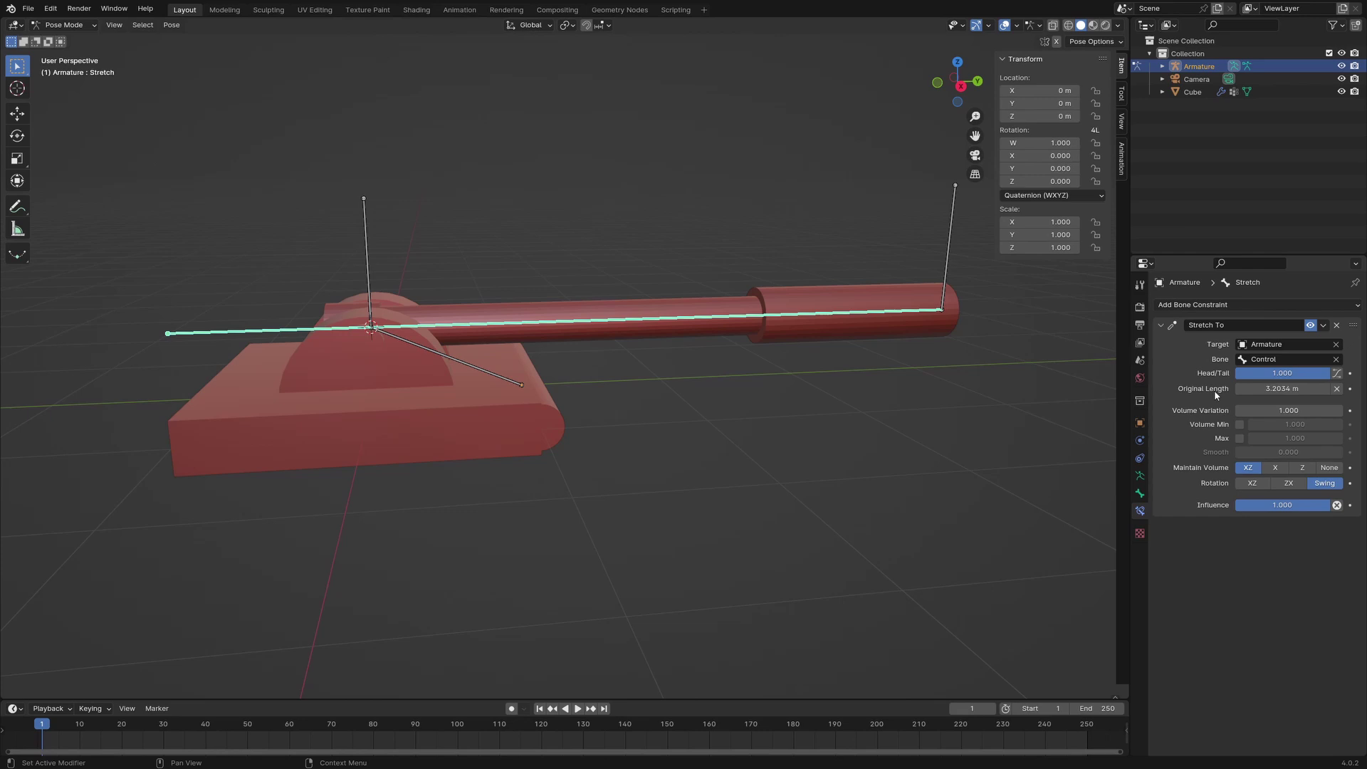
pyautogui.click(1337, 389)
# - Test the stretch by rotating Control about X, then cancel and undo
pyautogui.click(485, 375)
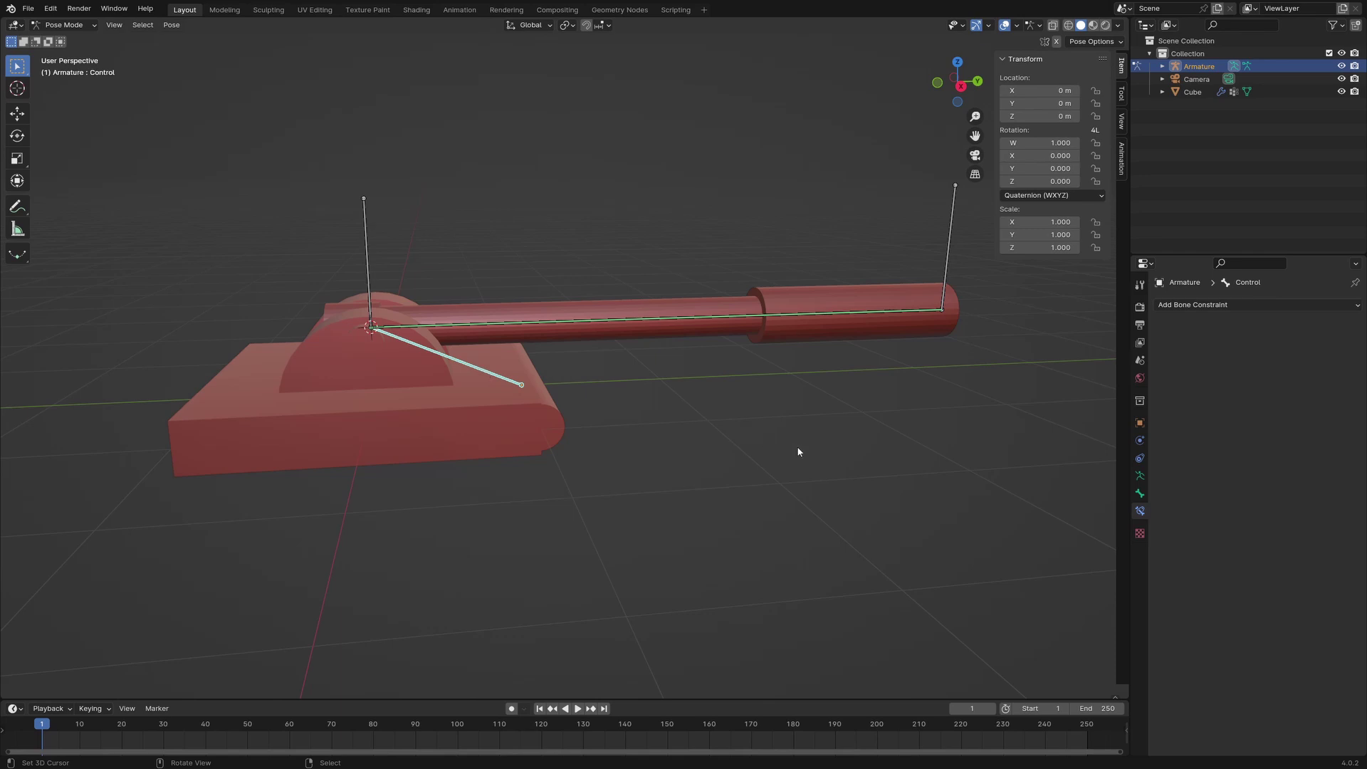
pyautogui.press('r')
pyautogui.press('x')
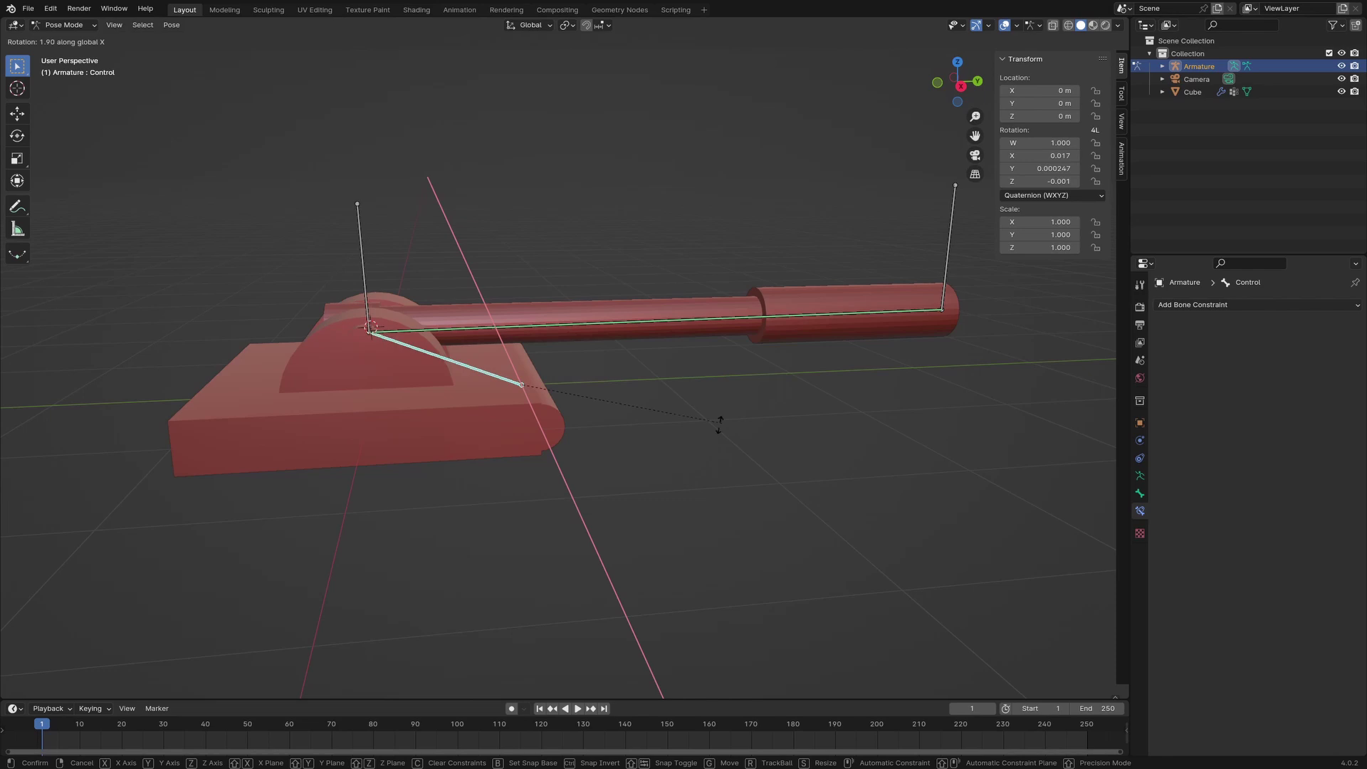
pyautogui.press('Escape')
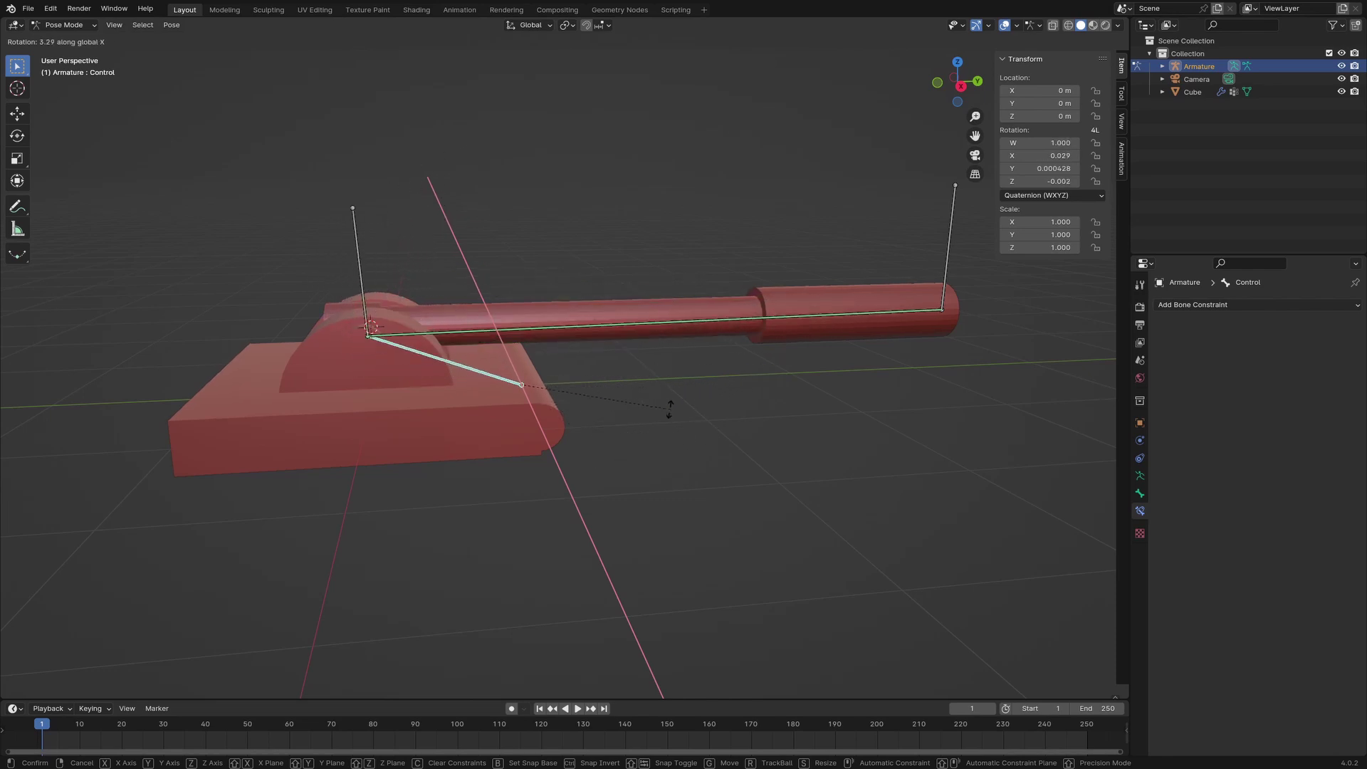
pyautogui.hotkey('ctrl', 'z')
pyautogui.hotkey('ctrl', 'z')
pyautogui.hotkey('ctrl', 'z')
# - Parent Cube to Armature With Empty Groups, then show Cube's Stretch, Tip, Control and Base groups
pyautogui.click(81, 25)
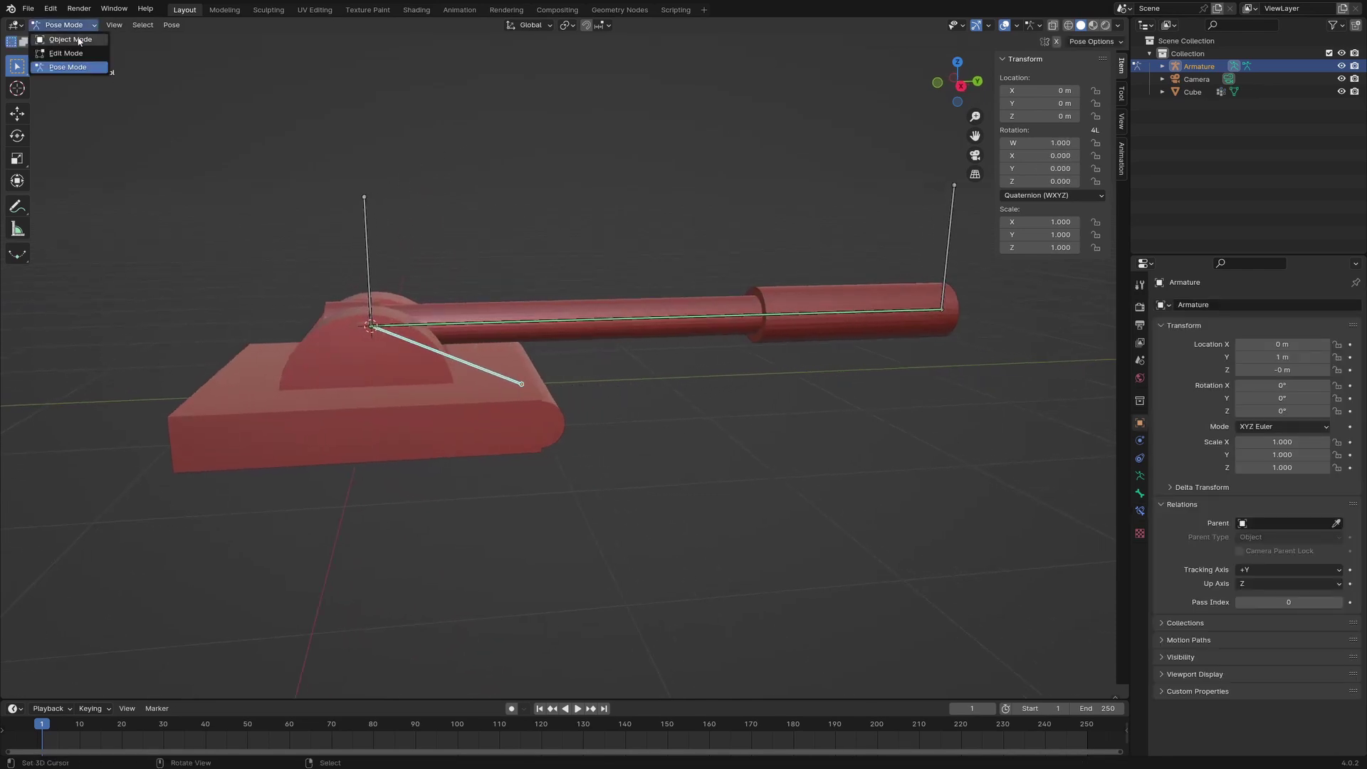
pyautogui.click(75, 39)
pyautogui.click(351, 390)
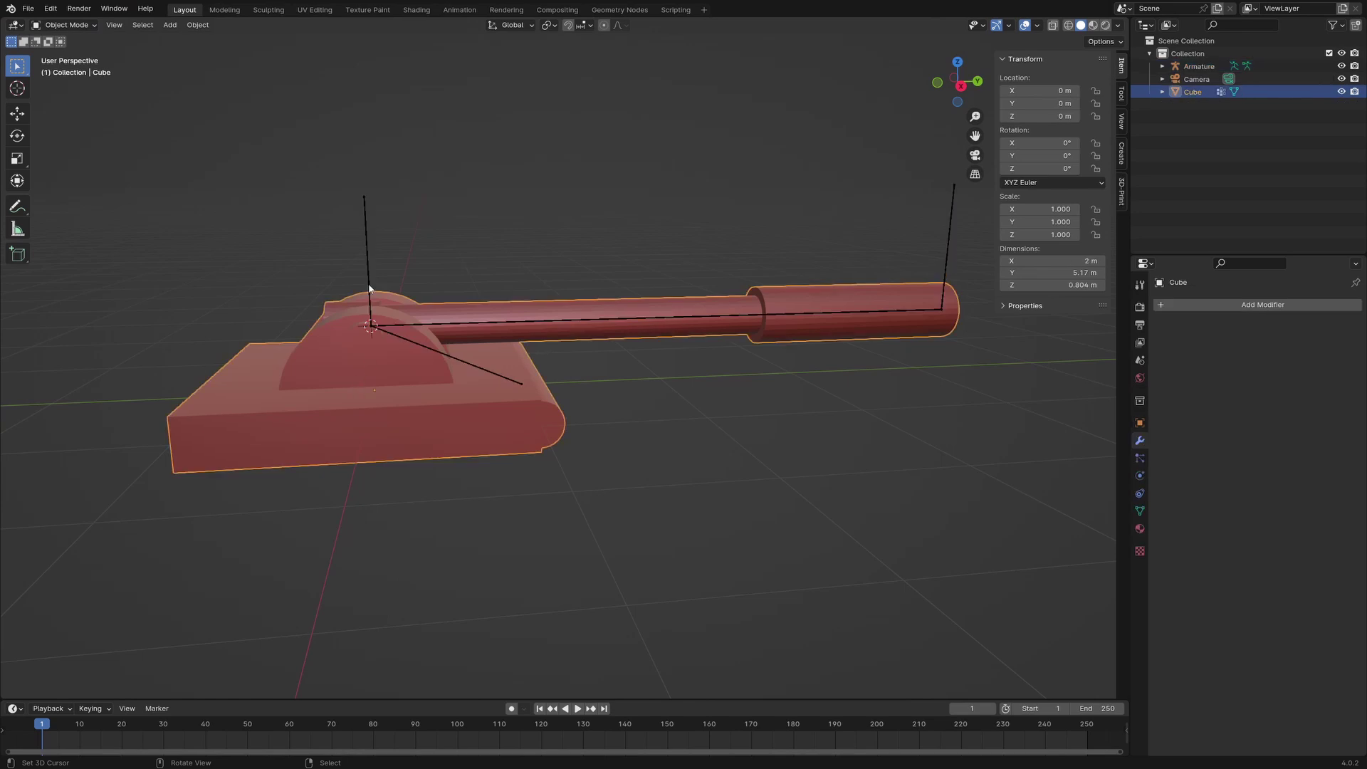
pyautogui.keyDown('shift'); pyautogui.click(367, 251); pyautogui.keyUp('shift')
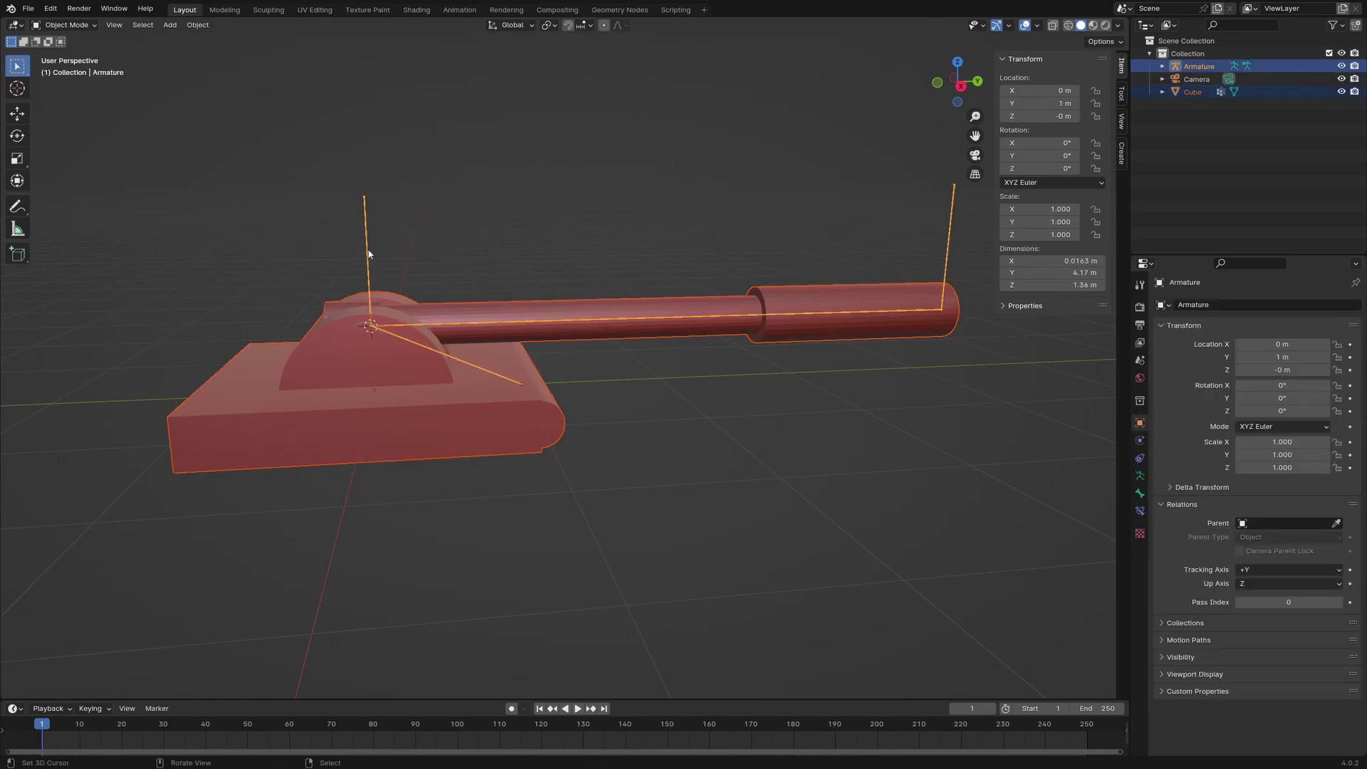
pyautogui.hotkey('ctrl', 'p')
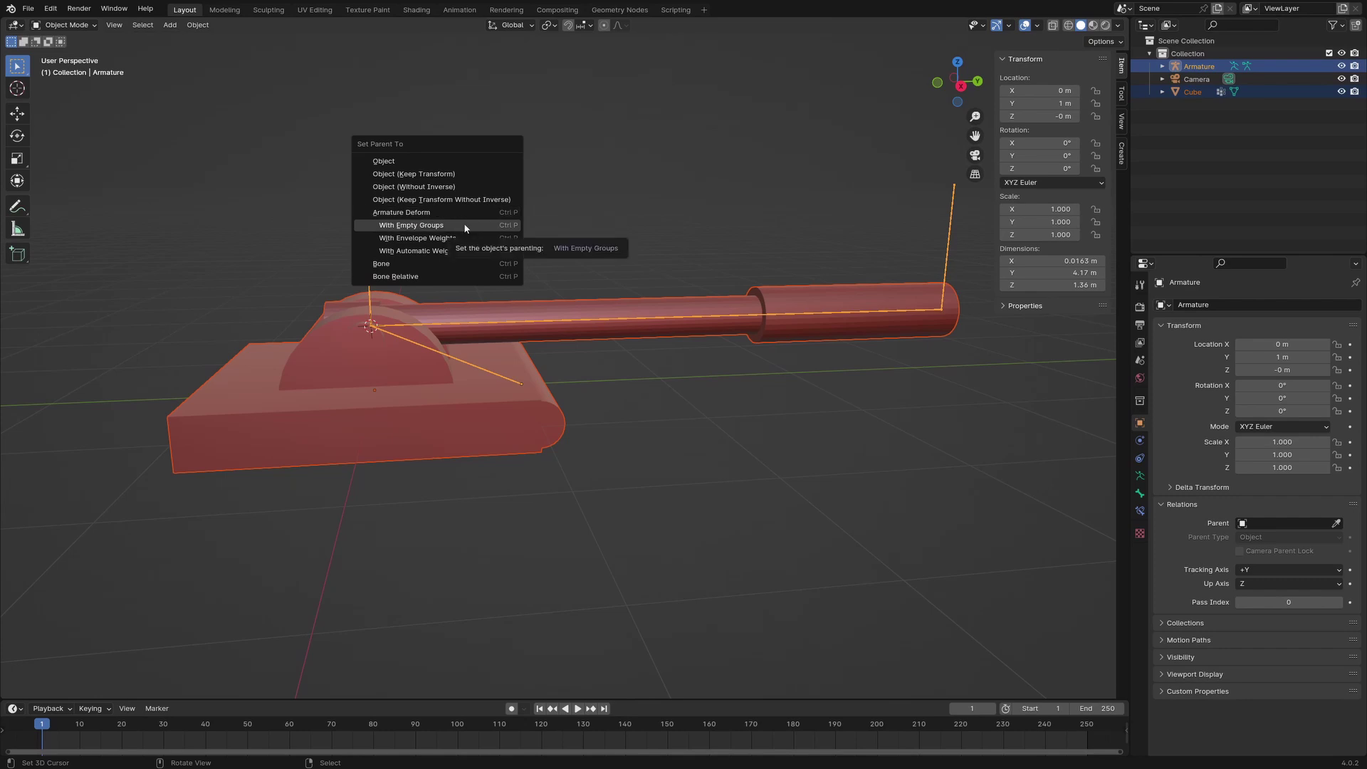
pyautogui.click(464, 226)
pyautogui.click(341, 391)
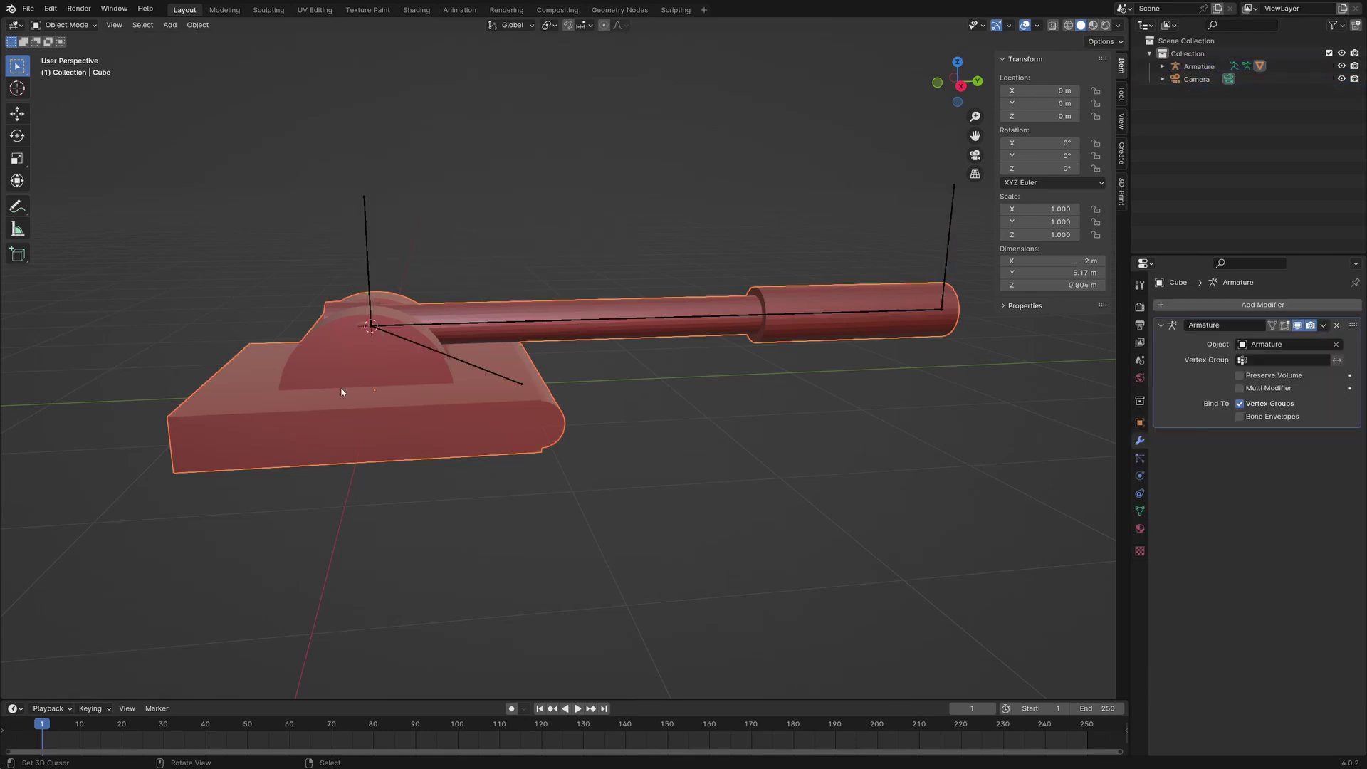
pyautogui.click(1139, 512)
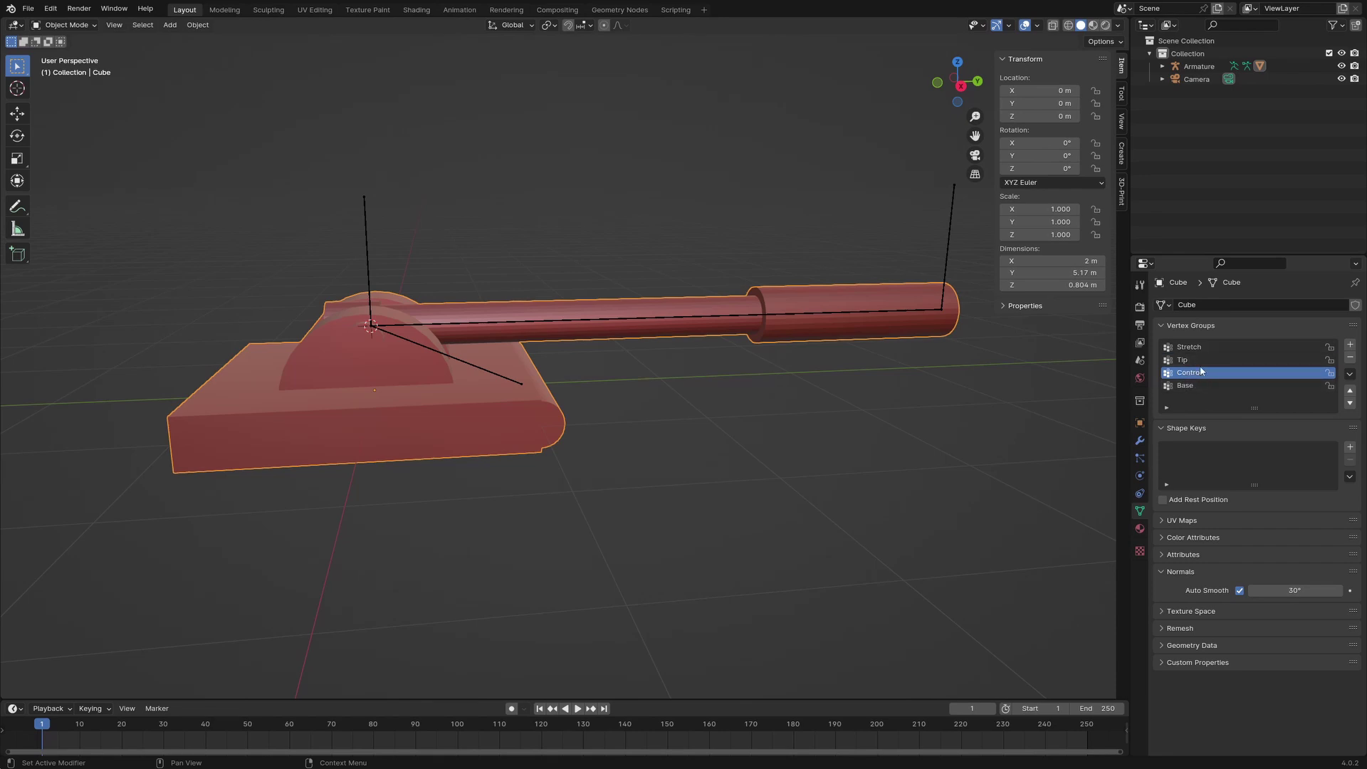
# - In Edit Mode, select the linked base box and its rounded half-cylinder mount parts
pyautogui.press('Tab')
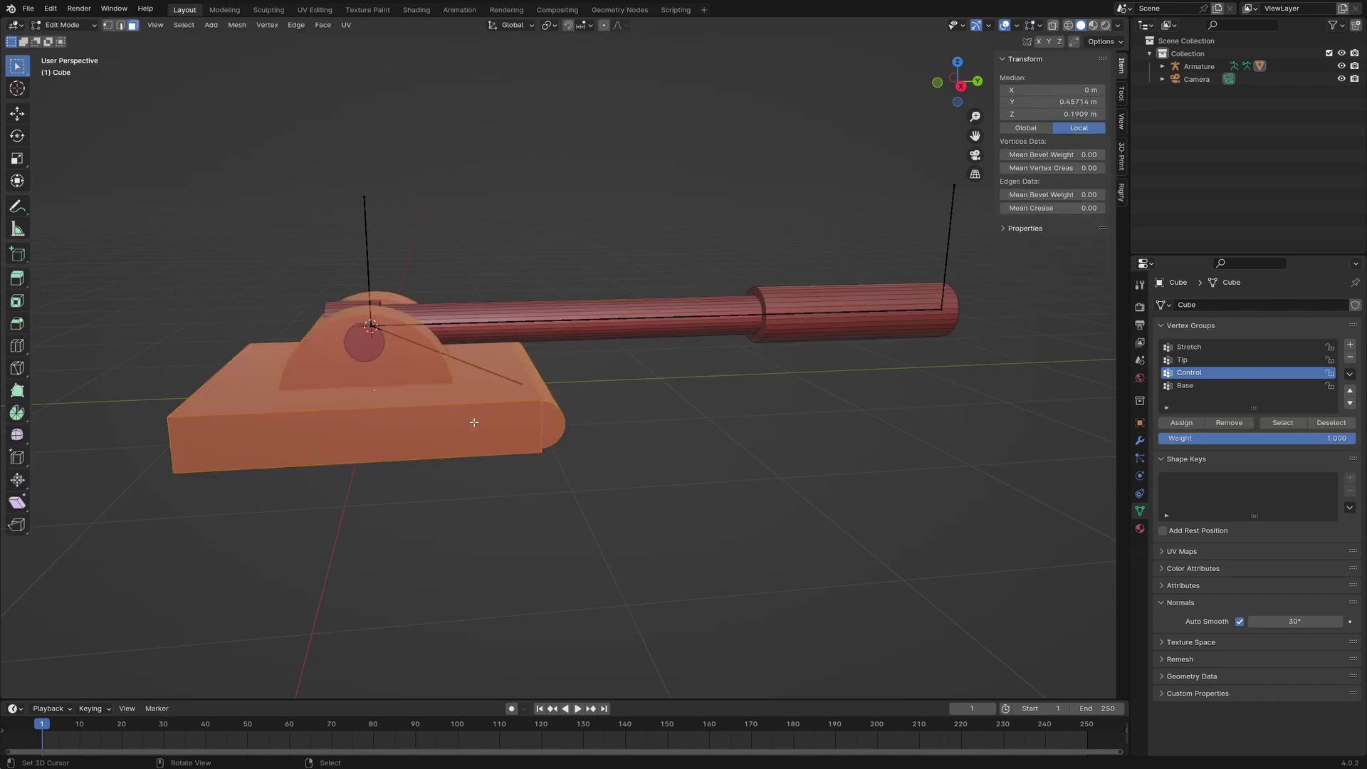
pyautogui.hotkey('alt', 'a')
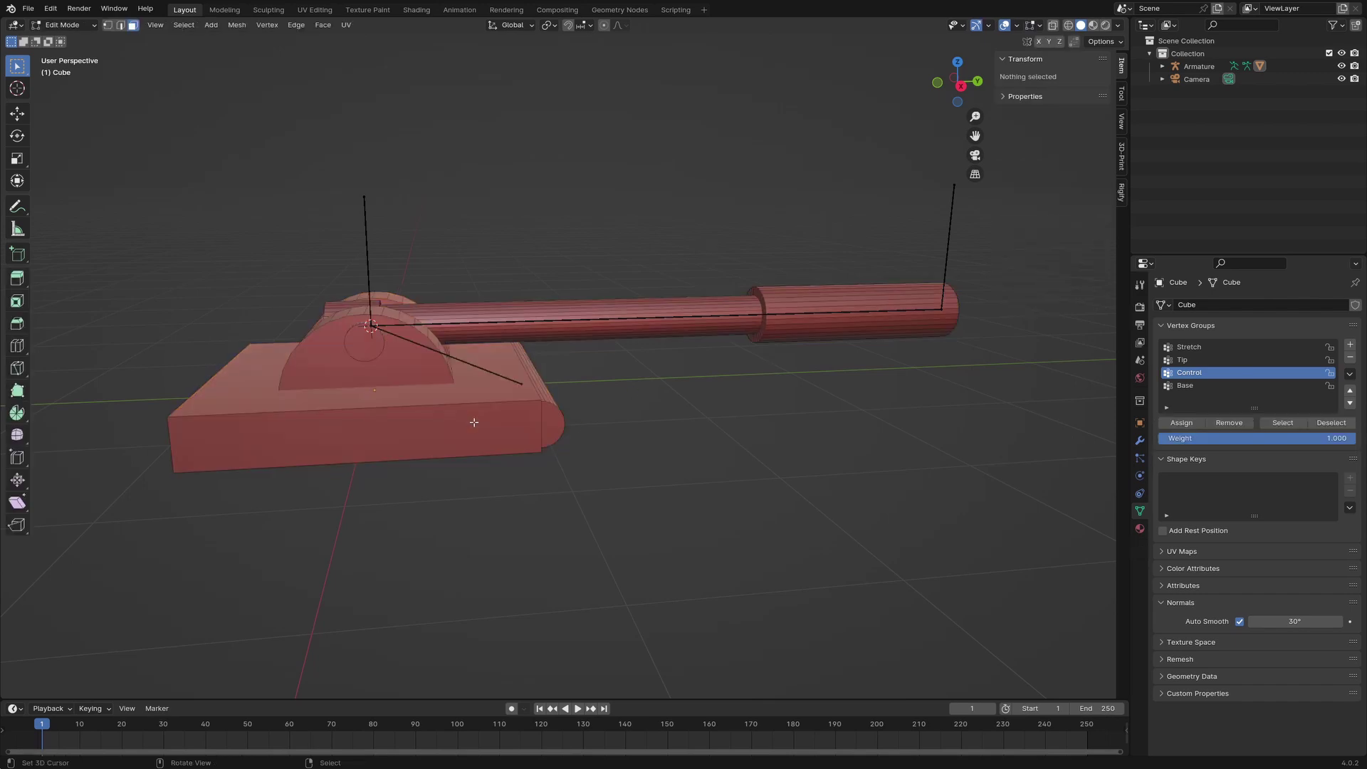
pyautogui.press('l')
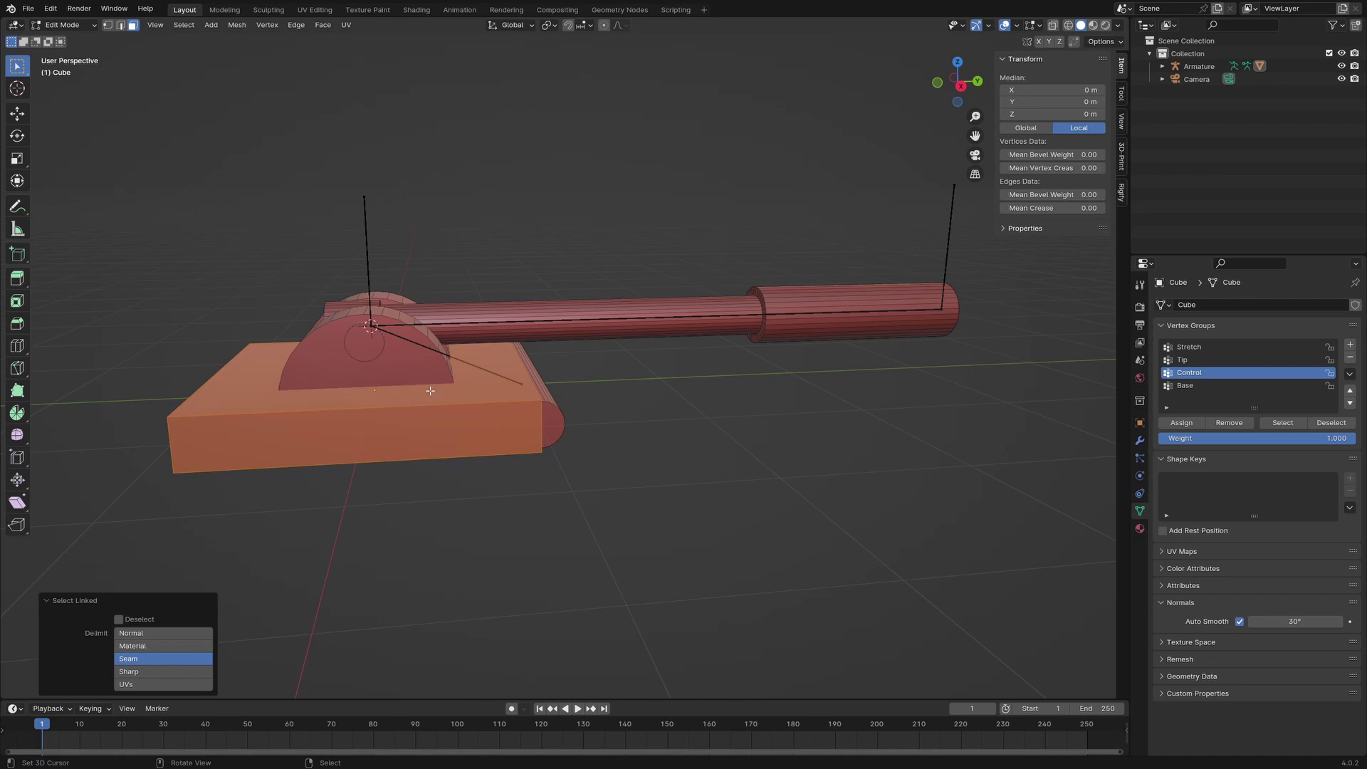
pyautogui.press('l')
pyautogui.moveTo(638, 436); pyautogui.dragTo(740, 430, button='middle')
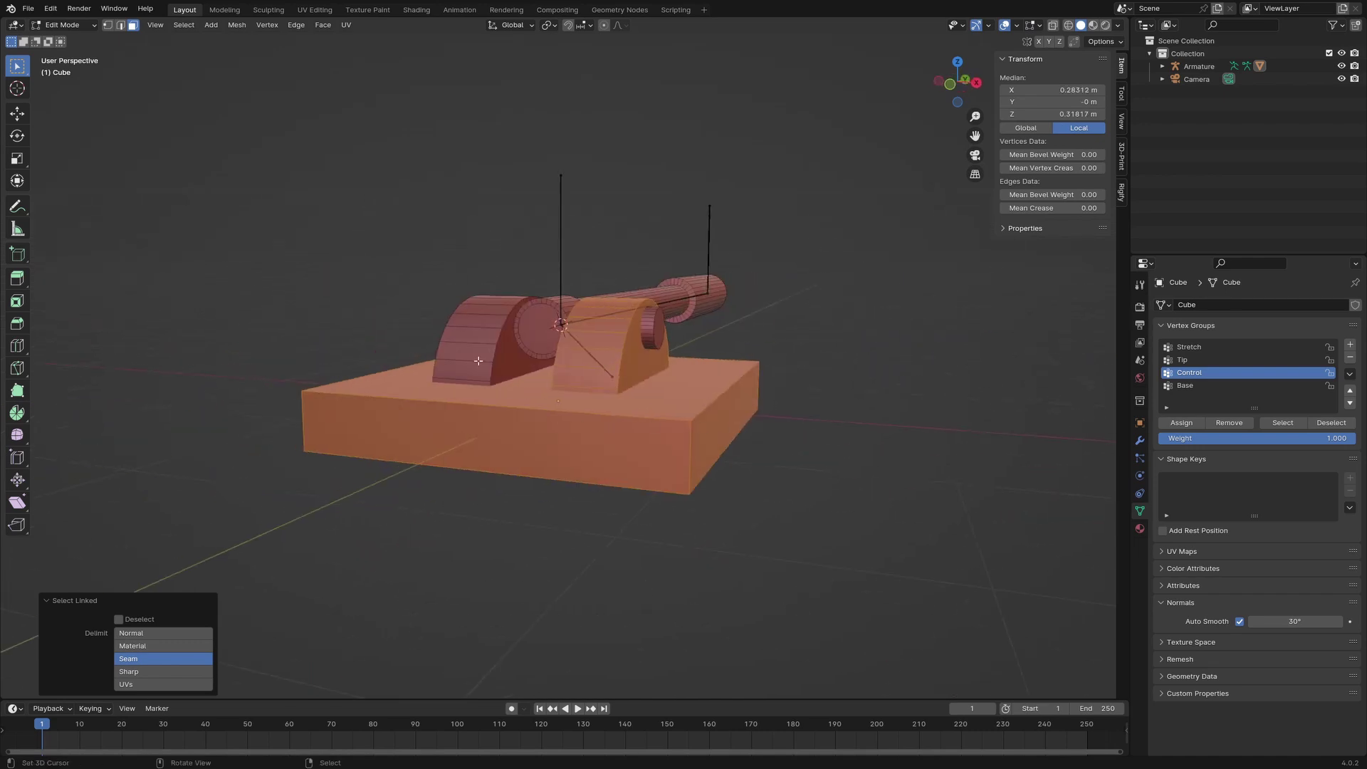
pyautogui.press('l')
pyautogui.moveTo(478, 361); pyautogui.dragTo(560, 406, button='middle')
pyautogui.press('l')
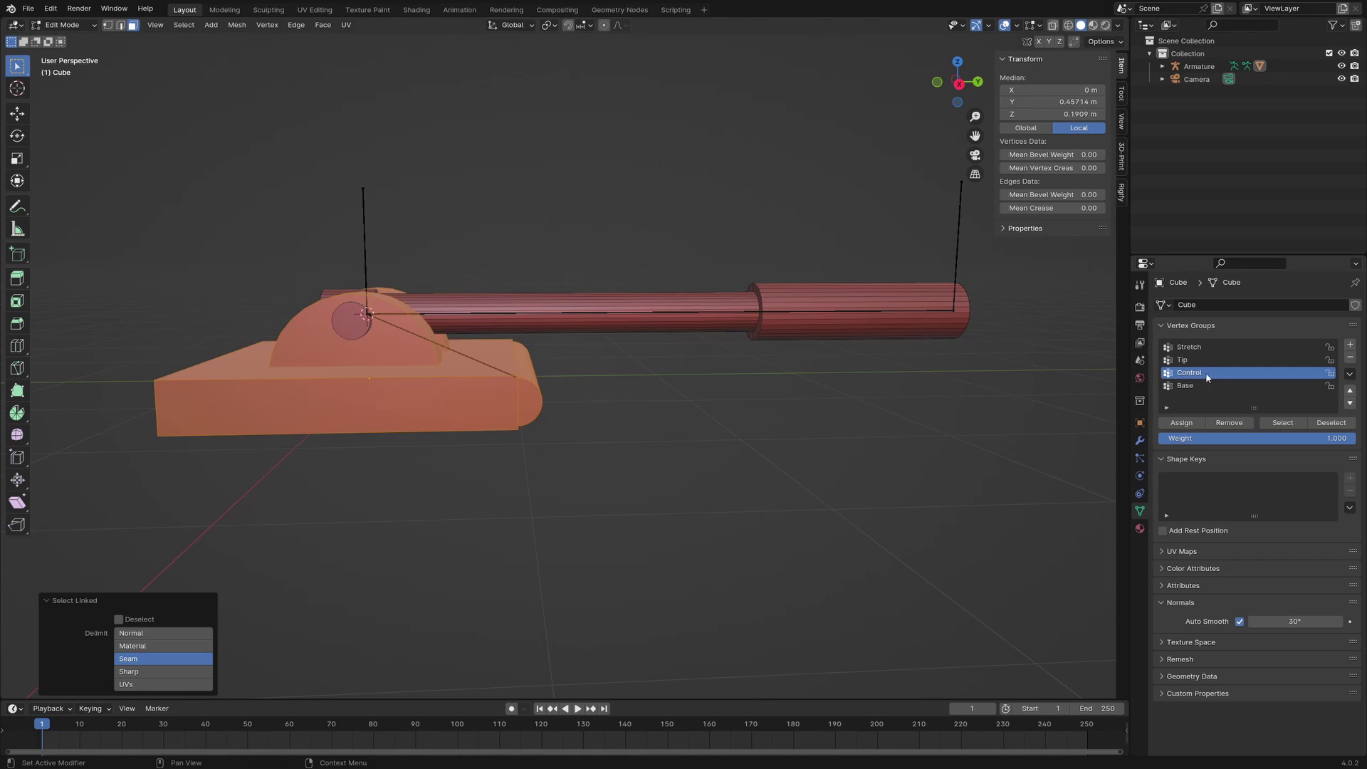
# - Assign the selected base parts to the Control vertex group and lock it
pyautogui.click(1181, 423)
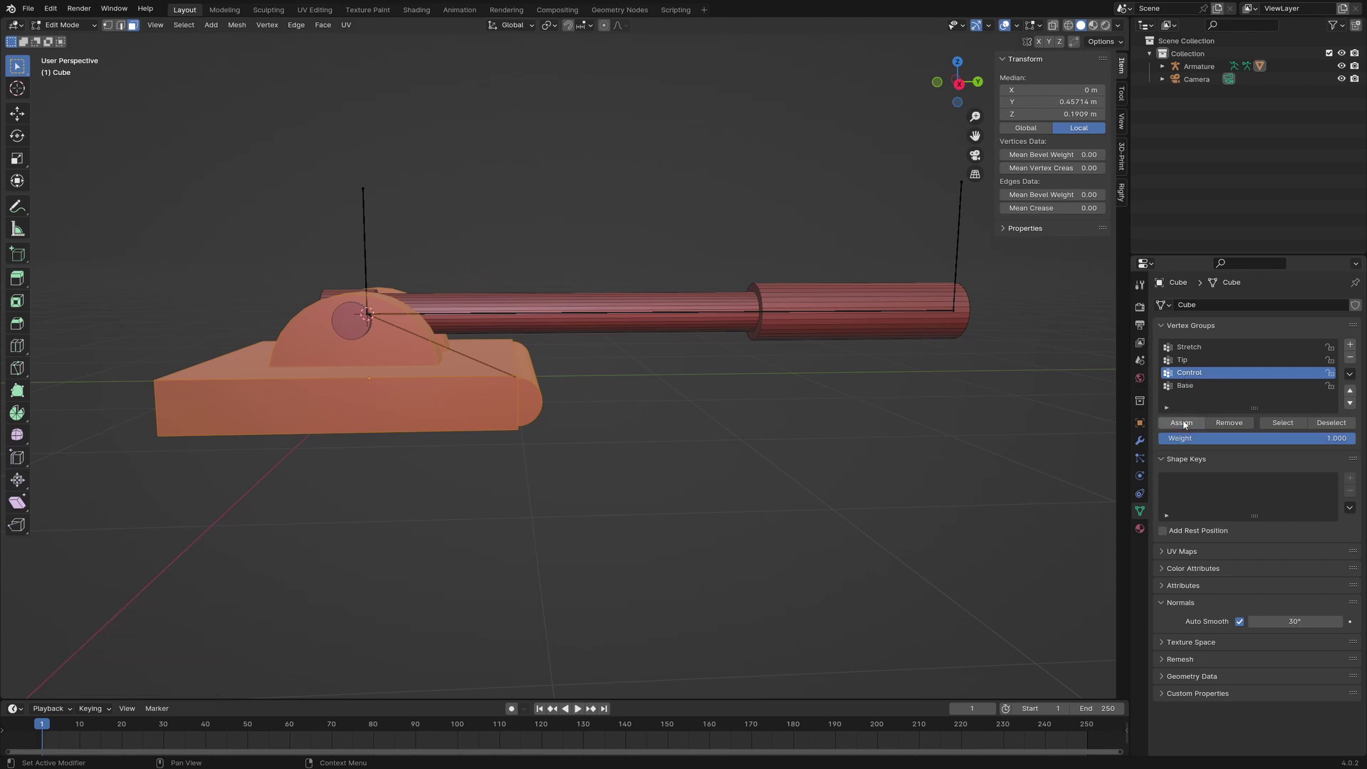
pyautogui.click(1330, 373)
pyautogui.click(1210, 360)
# - Hide the base, then select the side cylinders and the barrel's front end face
pyautogui.press('h')
pyautogui.press('l')
pyautogui.moveTo(488, 400); pyautogui.dragTo(613, 427, button='middle')
pyautogui.scroll(4, 612, 428)
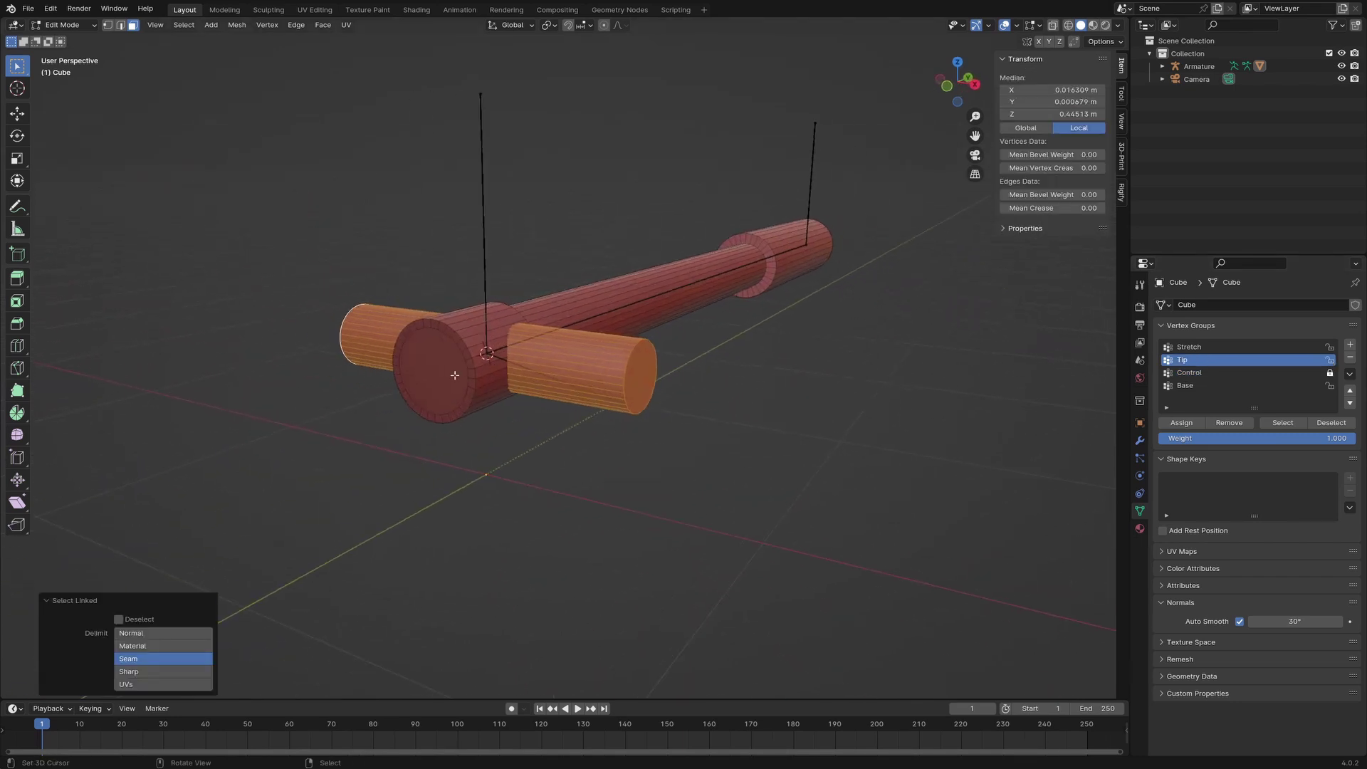
pyautogui.keyDown('shift'); pyautogui.click(431, 370); pyautogui.keyUp('shift')
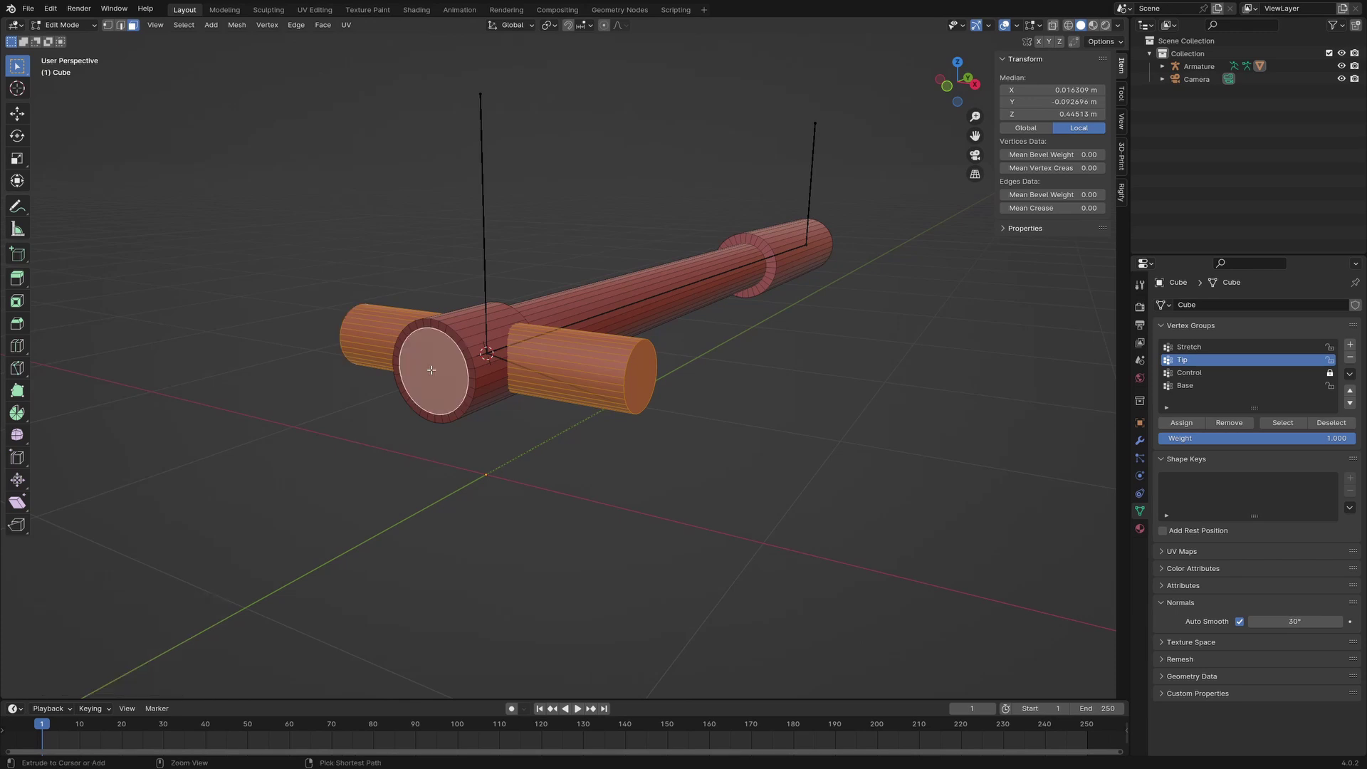
# - Grow the selection by two rings, assign it to Tip, and lock the Tip group
pyautogui.press('ctrl+KP_Add')
pyautogui.press('ctrl+KP_Add')
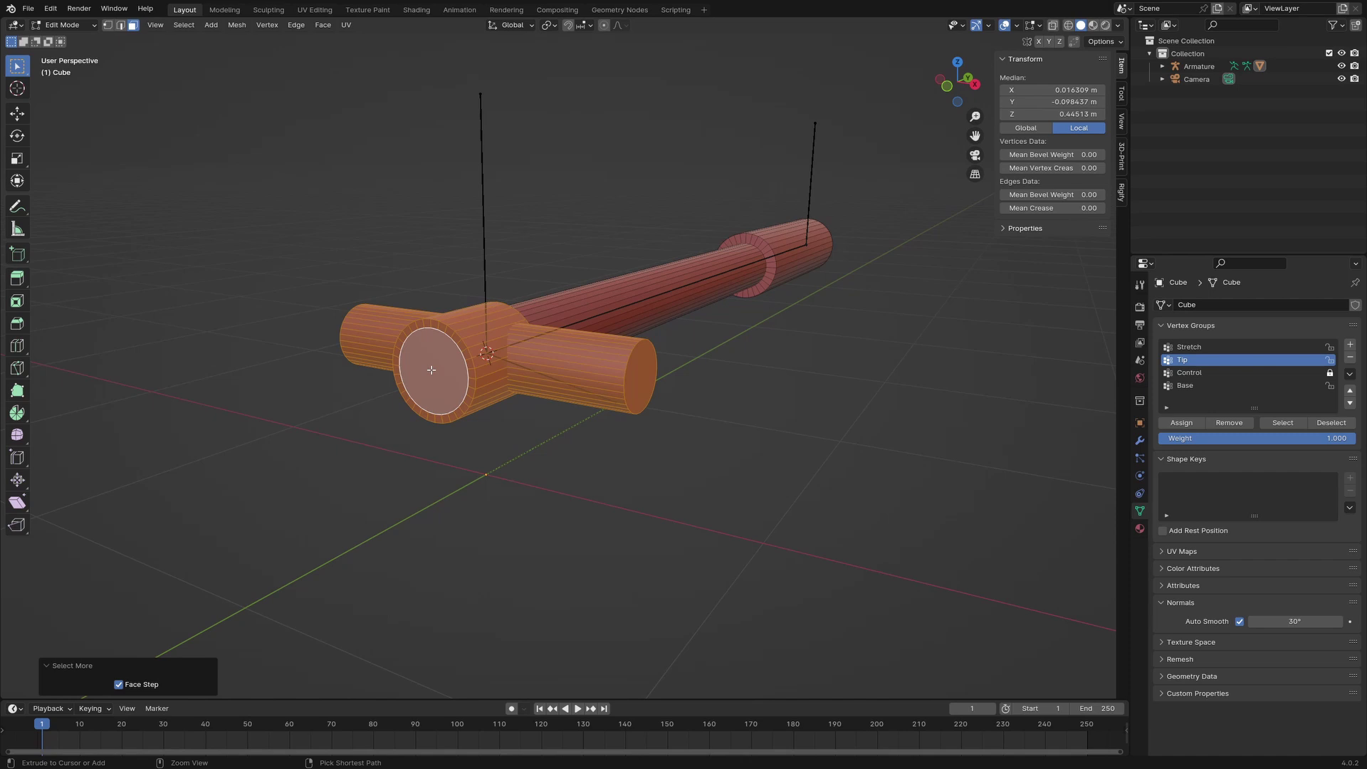
pyautogui.moveTo(431, 369); pyautogui.dragTo(618, 421, button='middle')
pyautogui.scroll(4, 618, 421)
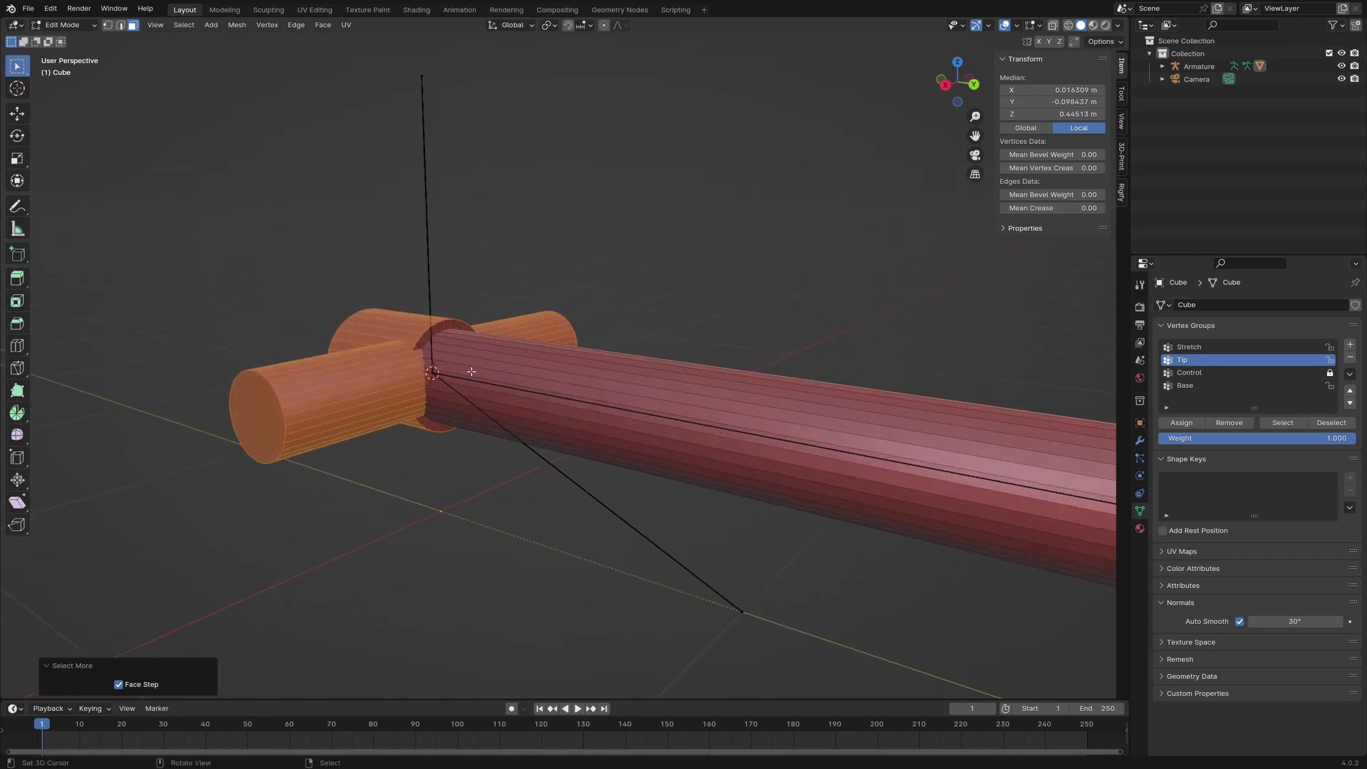
pyautogui.press('ctrl+KP_Add')
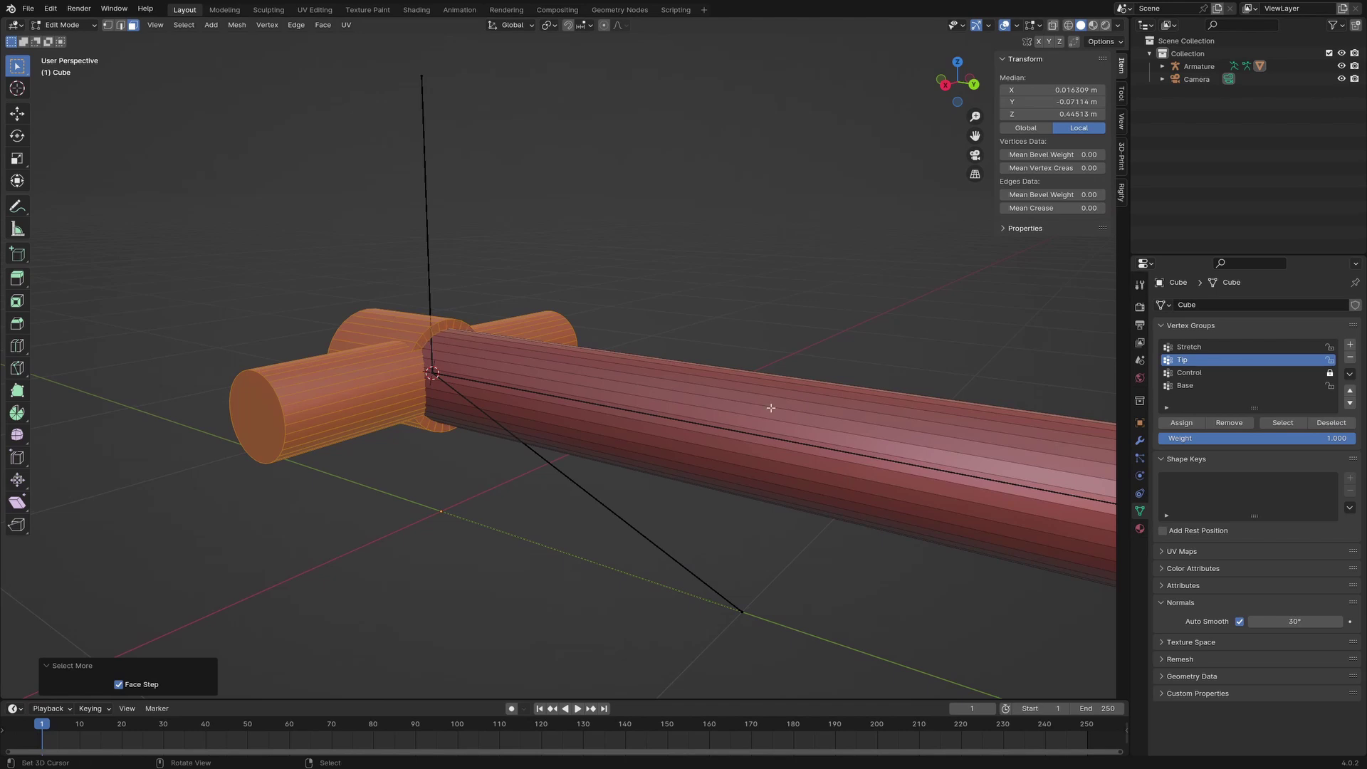
pyautogui.click(1182, 423)
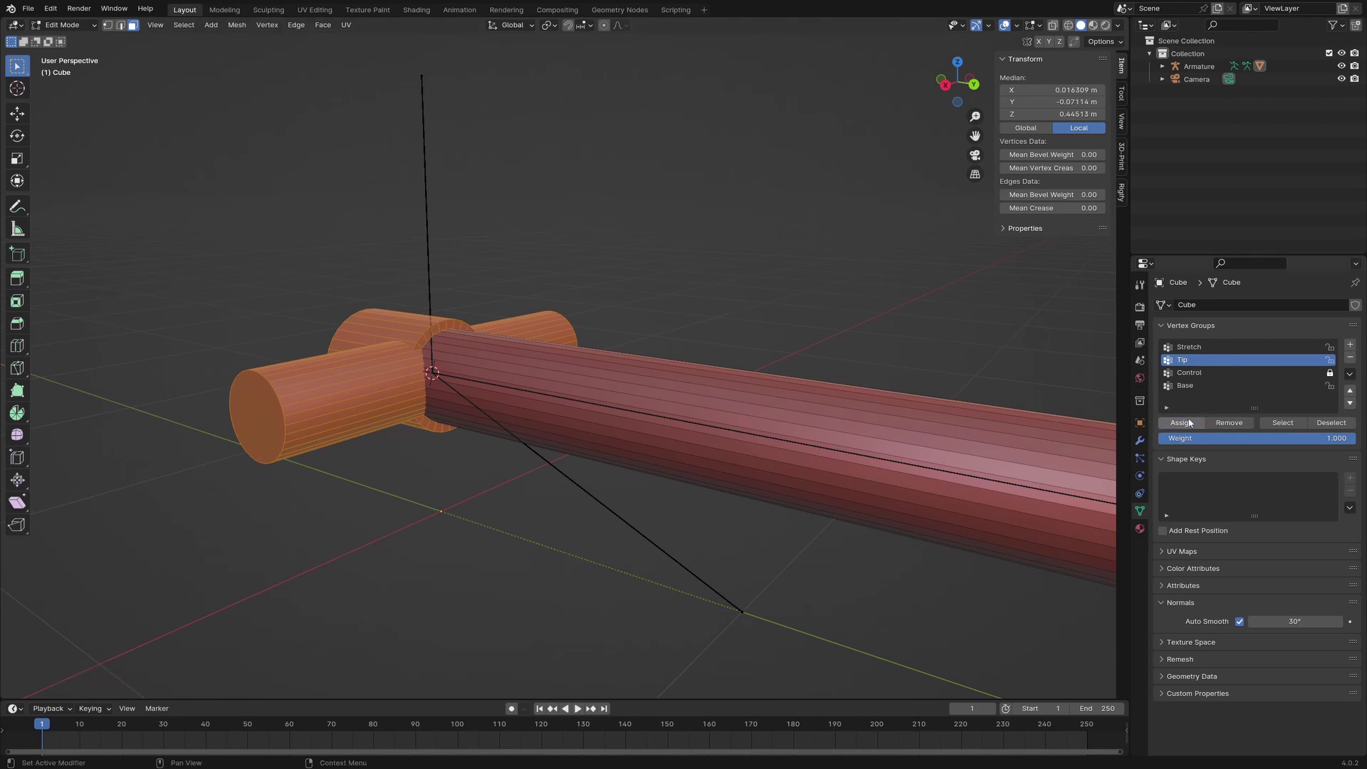
pyautogui.click(1330, 359)
pyautogui.moveTo(681, 341); pyautogui.dragTo(499, 388, button='middle')
# - Hide the Tip faces and select the barrel's thick end section, growing from its end cap
pyautogui.press('h')
pyautogui.scroll(-2, 763, 330)
pyautogui.click(861, 444)
pyautogui.moveTo(861, 444); pyautogui.dragTo(1057, 479, button='middle')
pyautogui.press('ctrl+KP_Add')
pyautogui.press('ctrl+KP_Add')
pyautogui.press('ctrl+KP_Add')
pyautogui.scroll(3, 1056, 479)
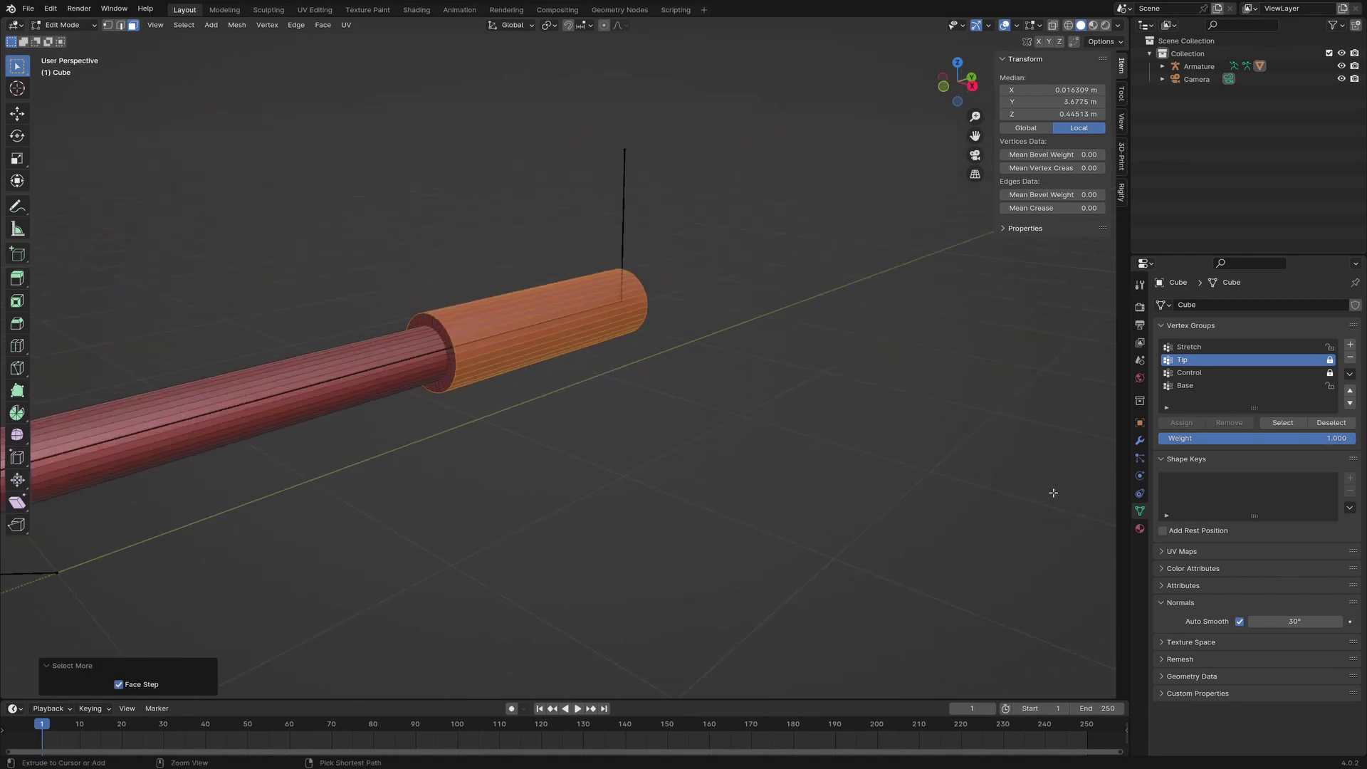
pyautogui.press('ctrl+KP_Add')
# - Assign the thick section to the Base group, lock Base, and deselect all
pyautogui.click(1192, 387)
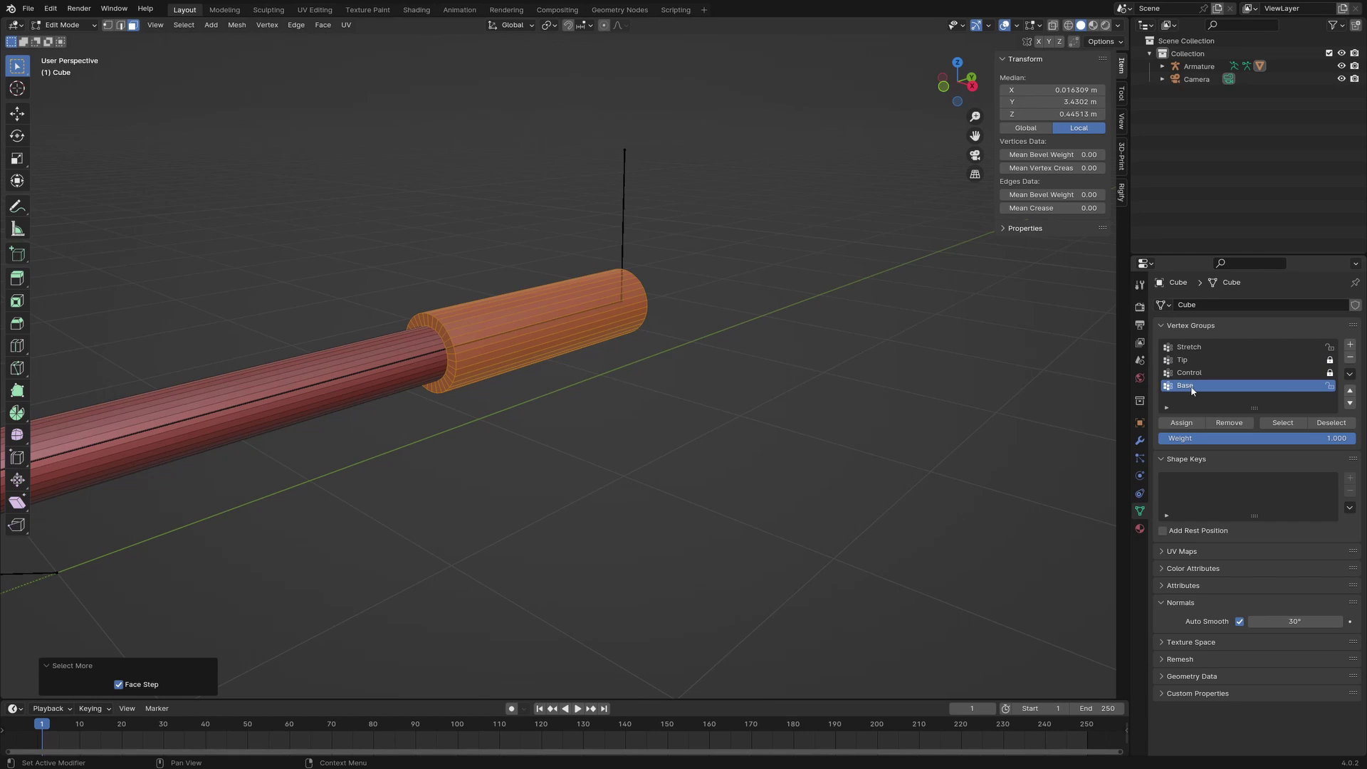
pyautogui.click(1189, 423)
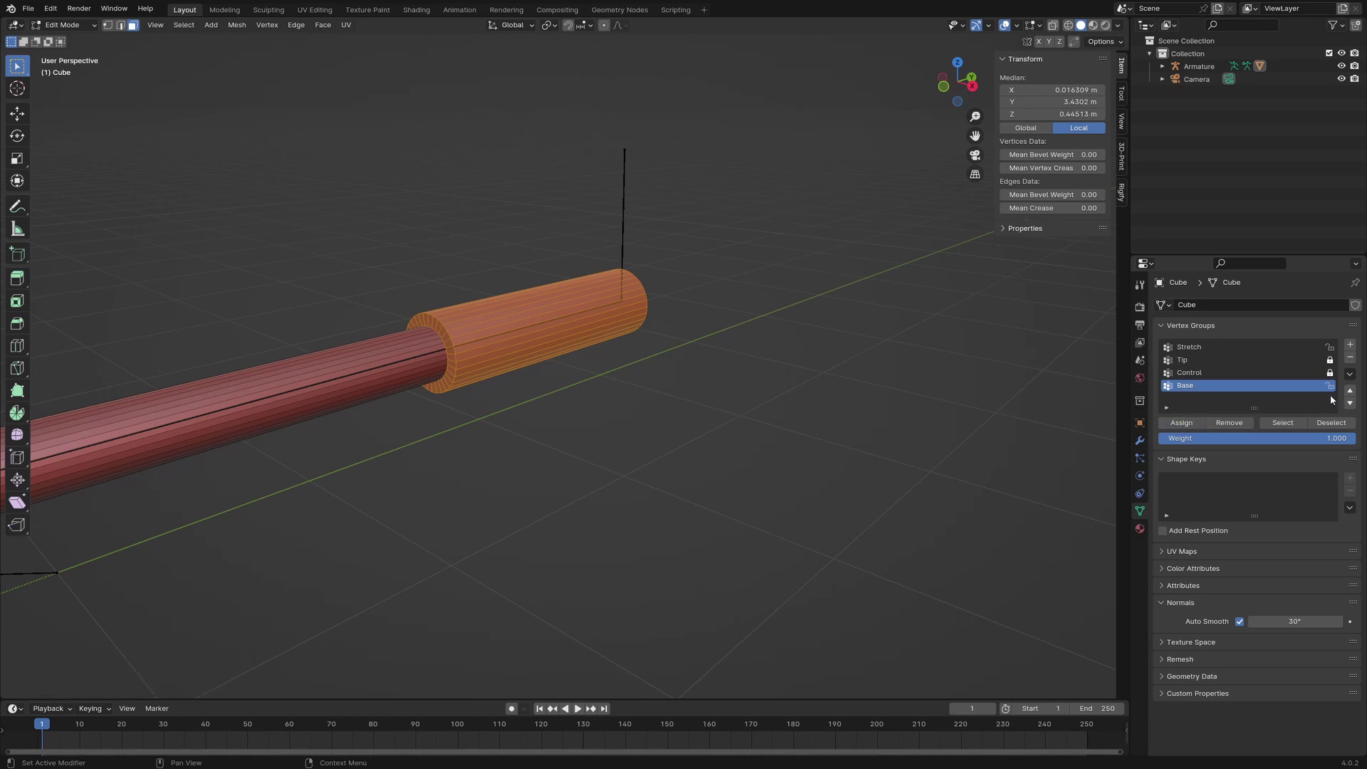
pyautogui.click(1329, 386)
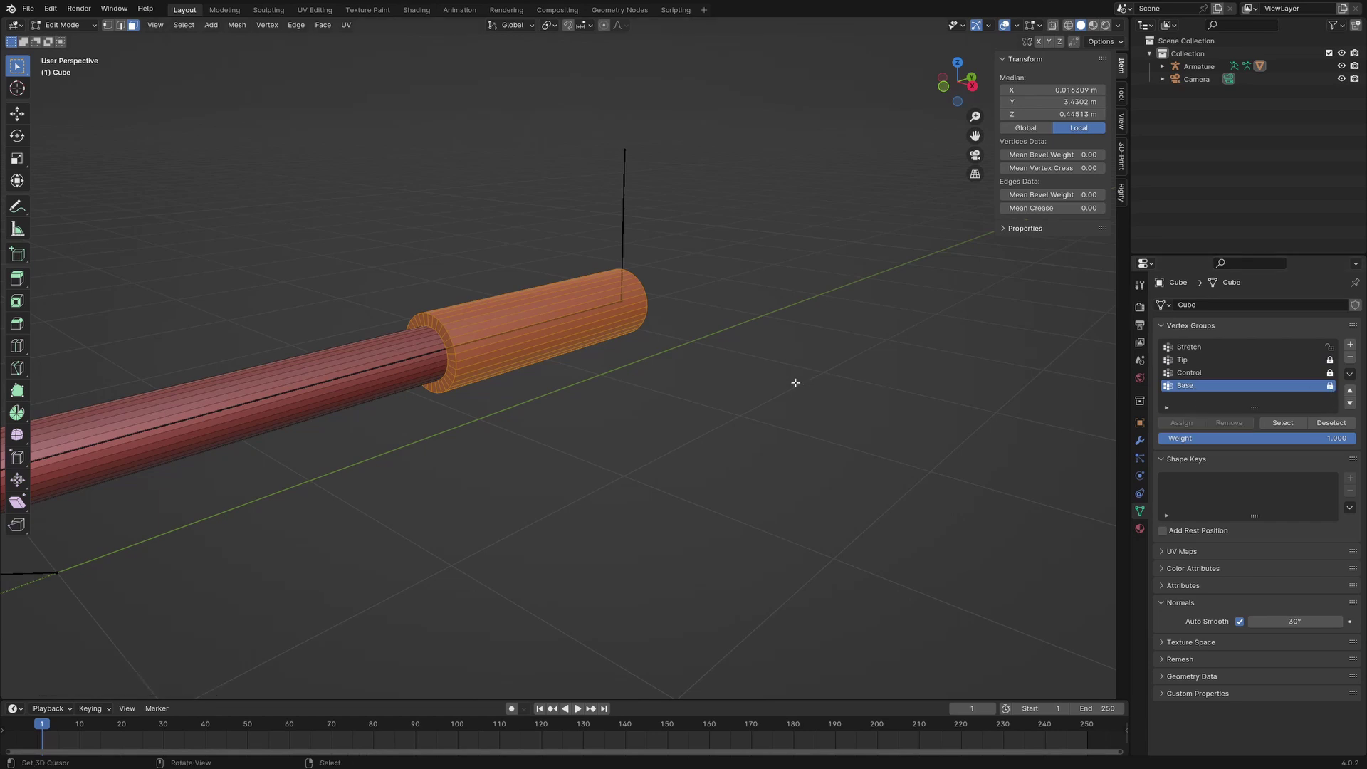
pyautogui.scroll(-3, 795, 382)
pyautogui.hotkey('alt', 'a')
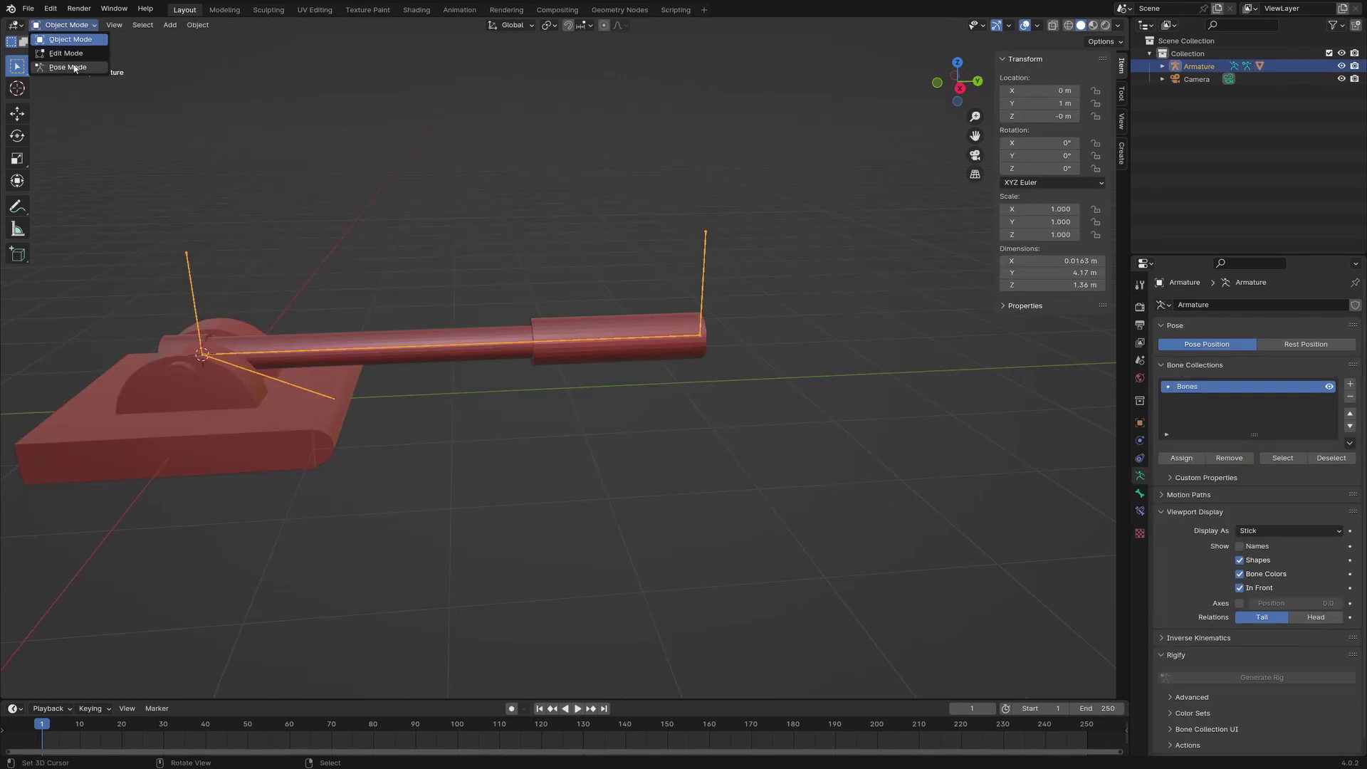
# - In Pose Mode, test-rotate the Control bone around X, then cancel
pyautogui.click(61, 67)
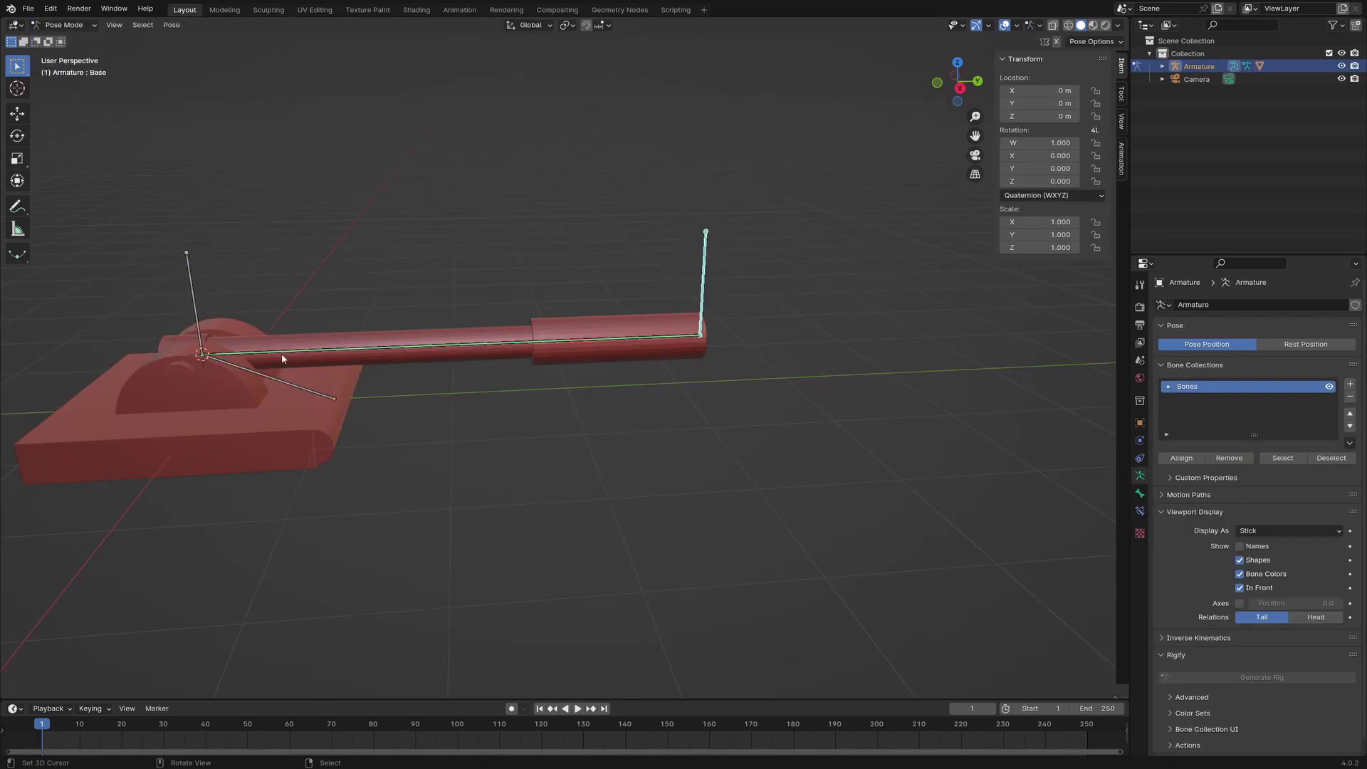
pyautogui.click(284, 384)
pyautogui.press('r')
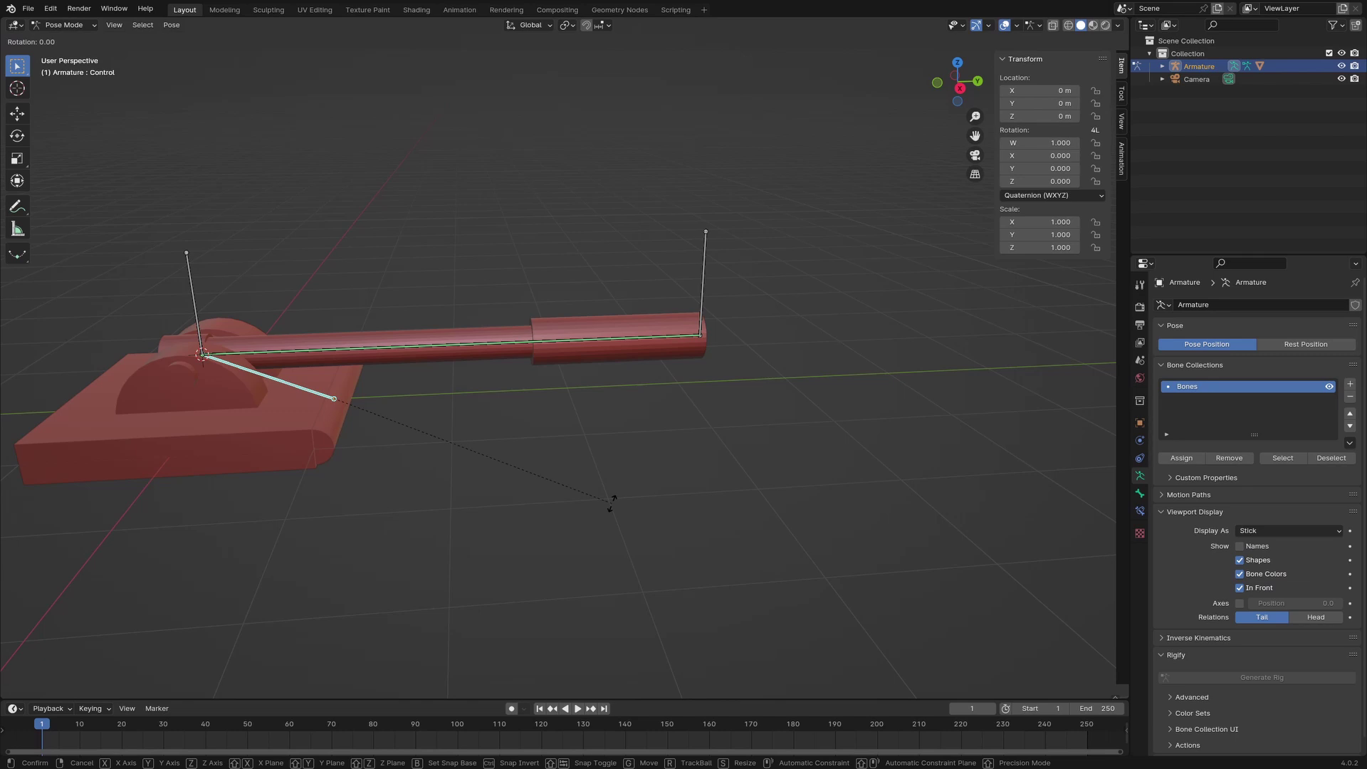
pyautogui.press('x')
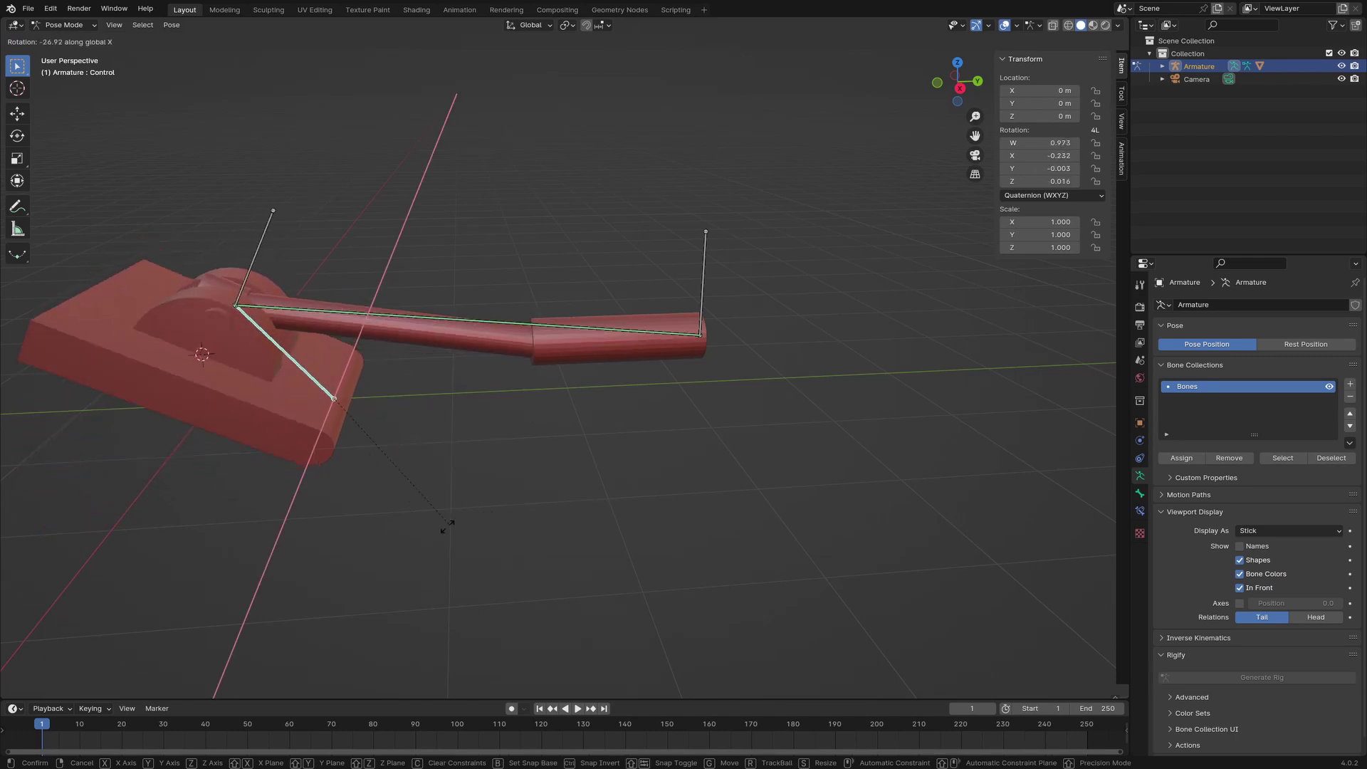
pyautogui.press('Escape')
# - In Edit Mode, parent the Base bone to the Stretch bone with Keep Offset
pyautogui.click(64, 25)
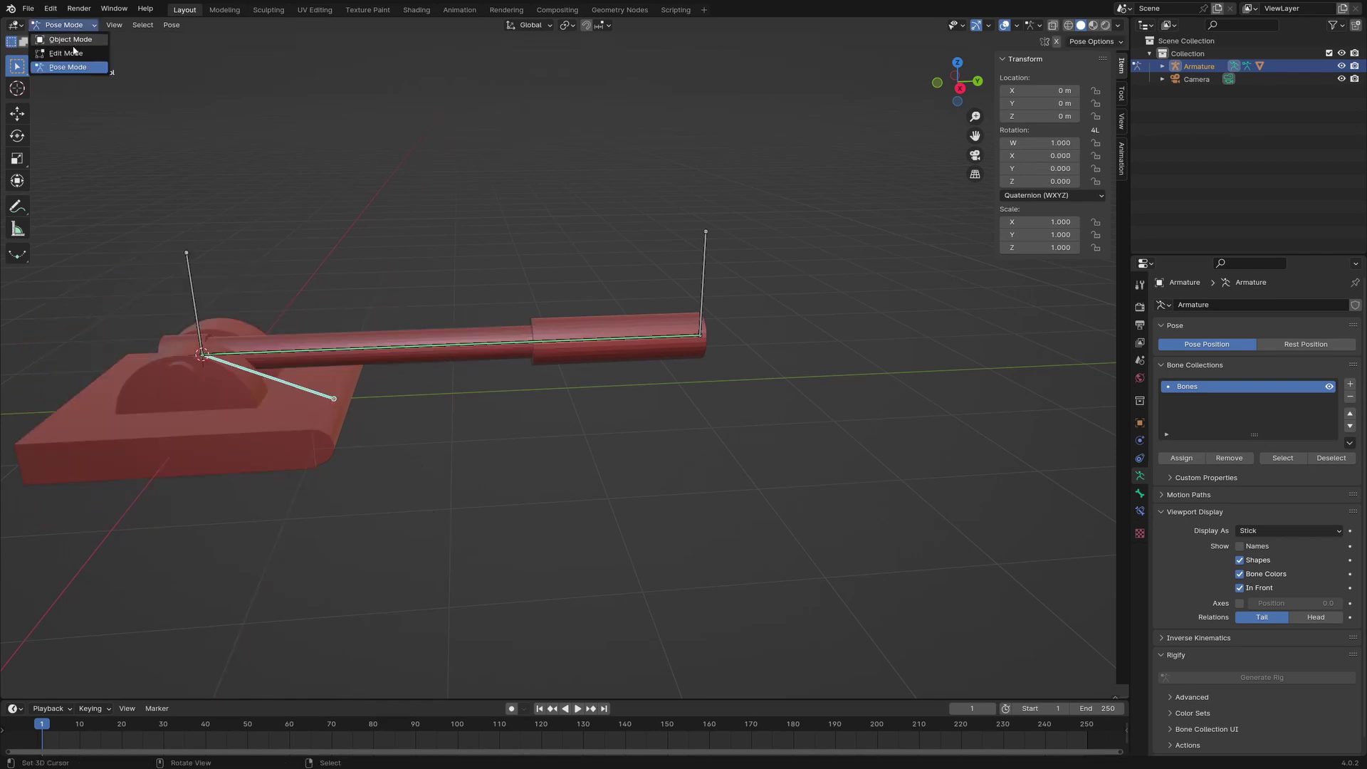
pyautogui.click(64, 54)
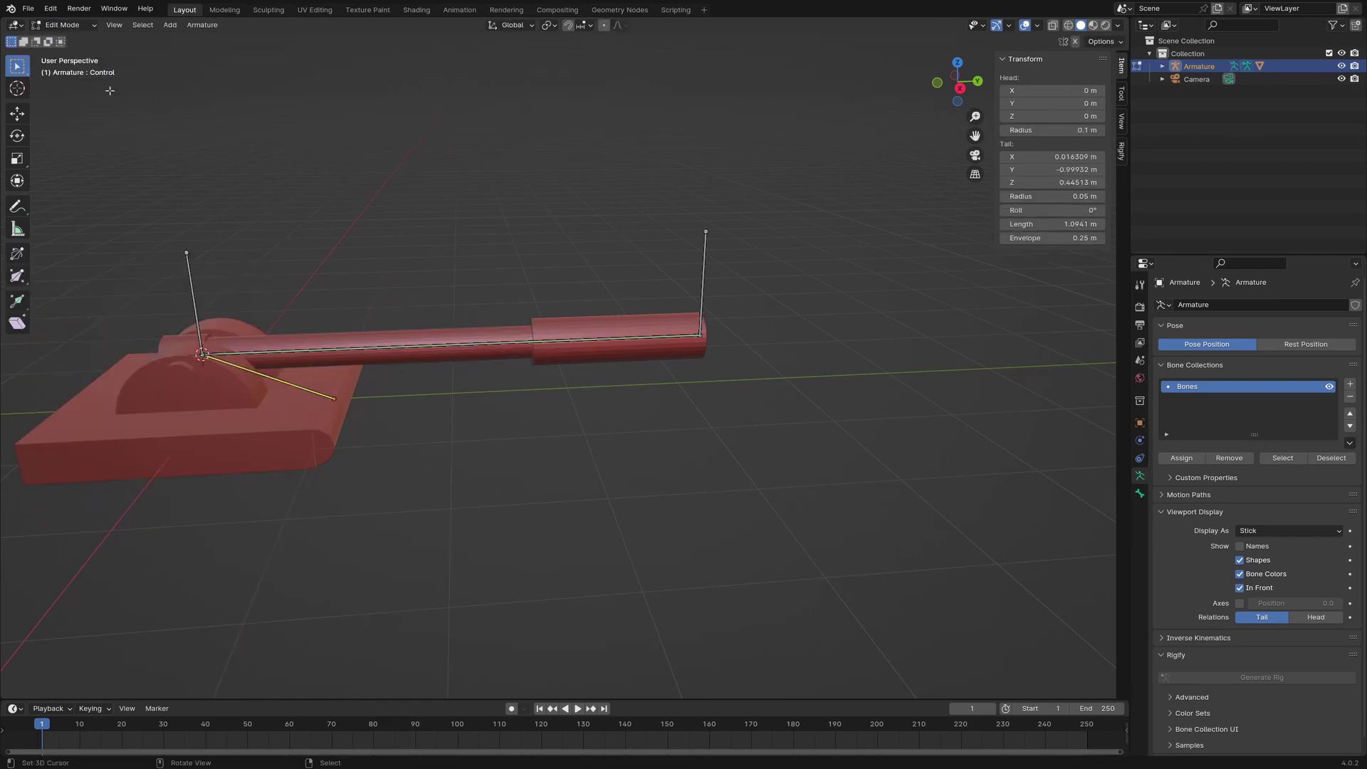
pyautogui.click(706, 272)
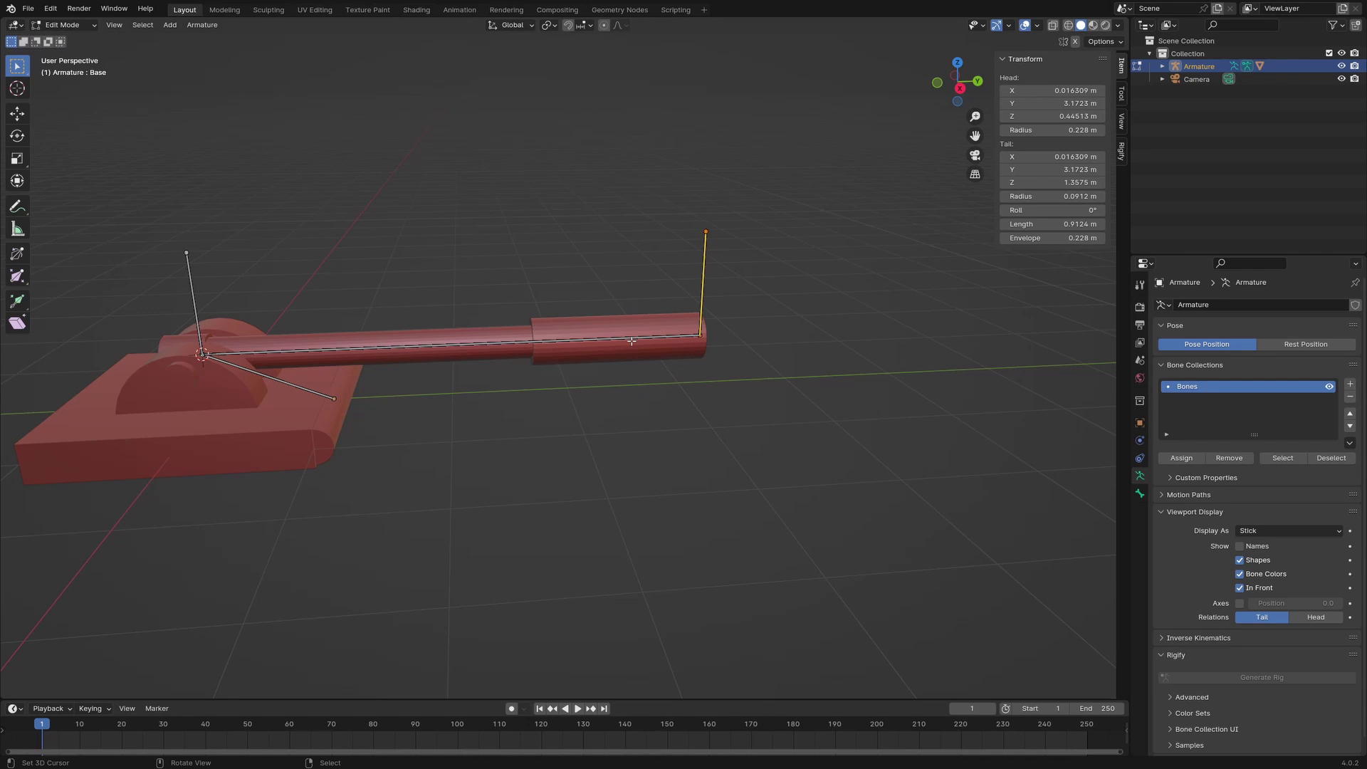
pyautogui.keyDown('shift'); pyautogui.click(603, 338); pyautogui.keyUp('shift')
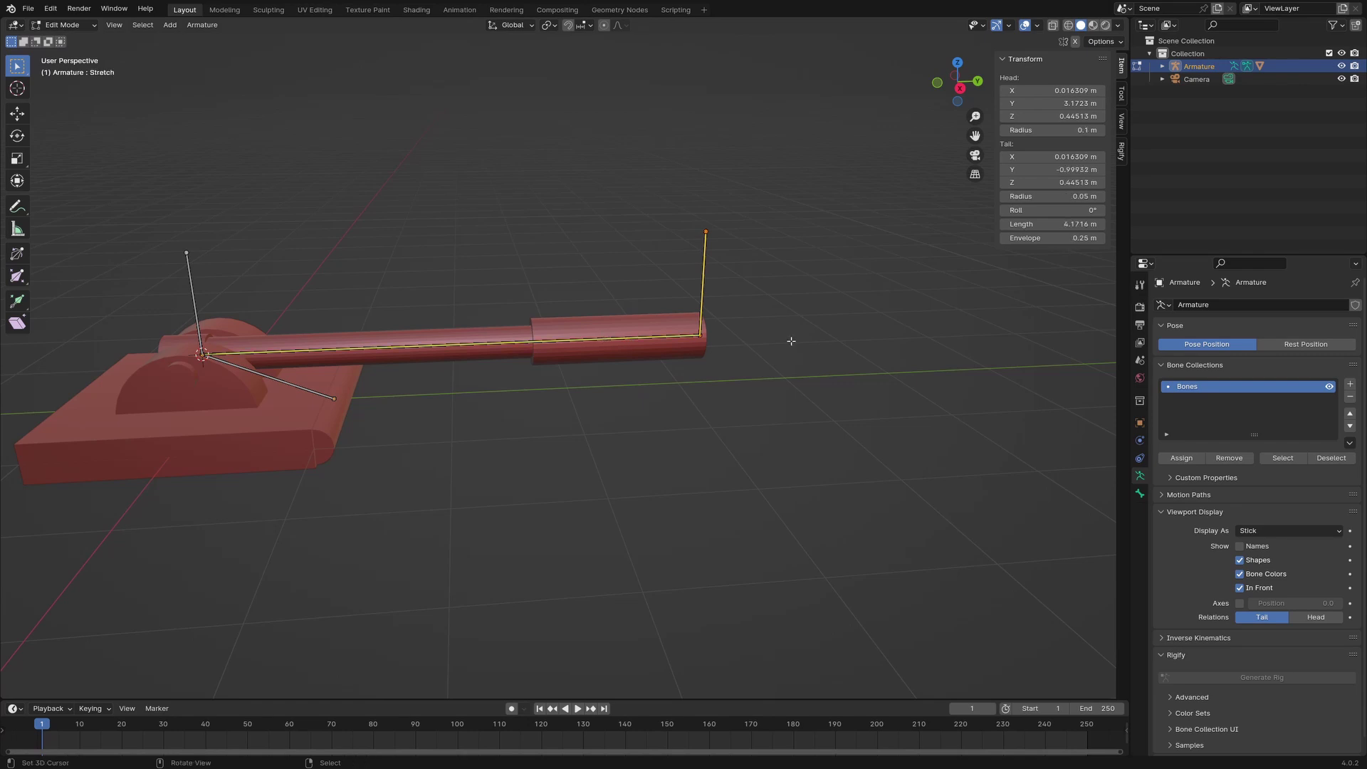
pyautogui.hotkey('ctrl', 'p')
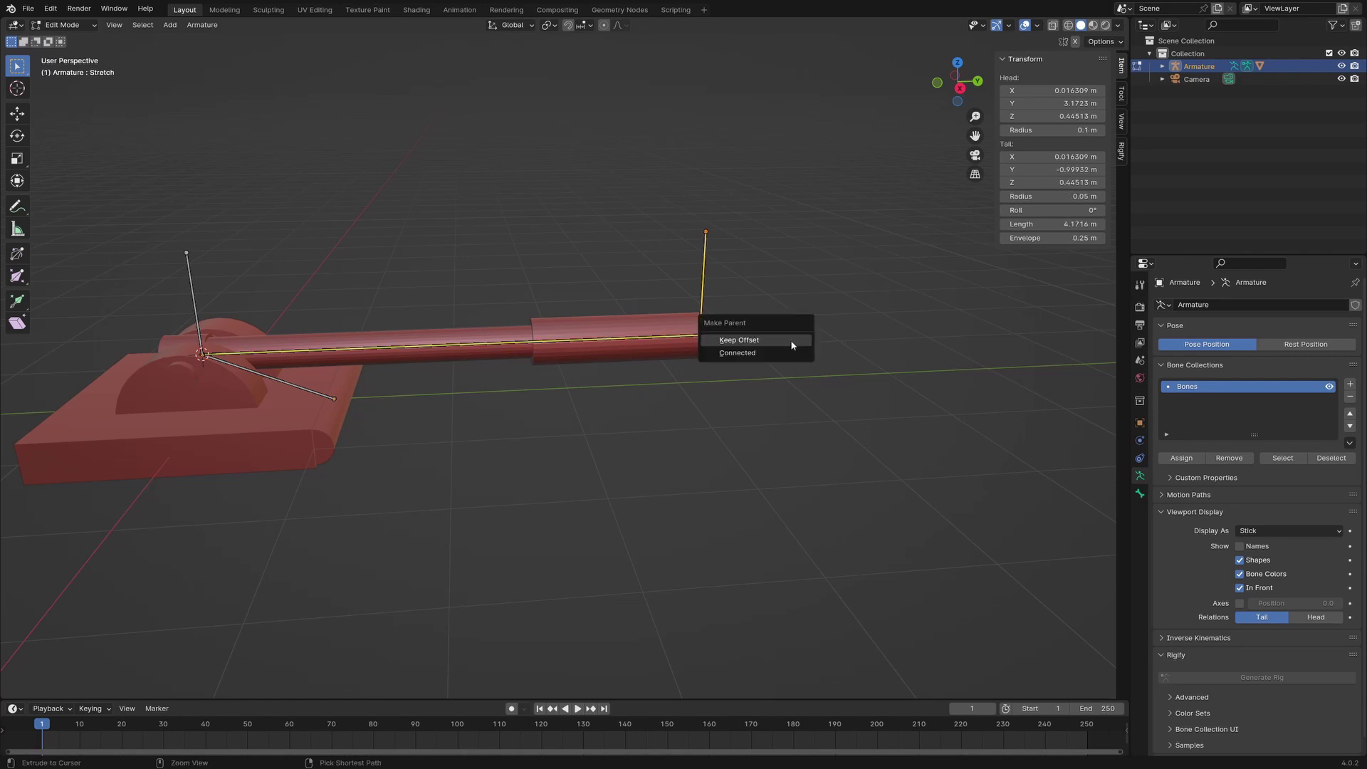
pyautogui.click(741, 341)
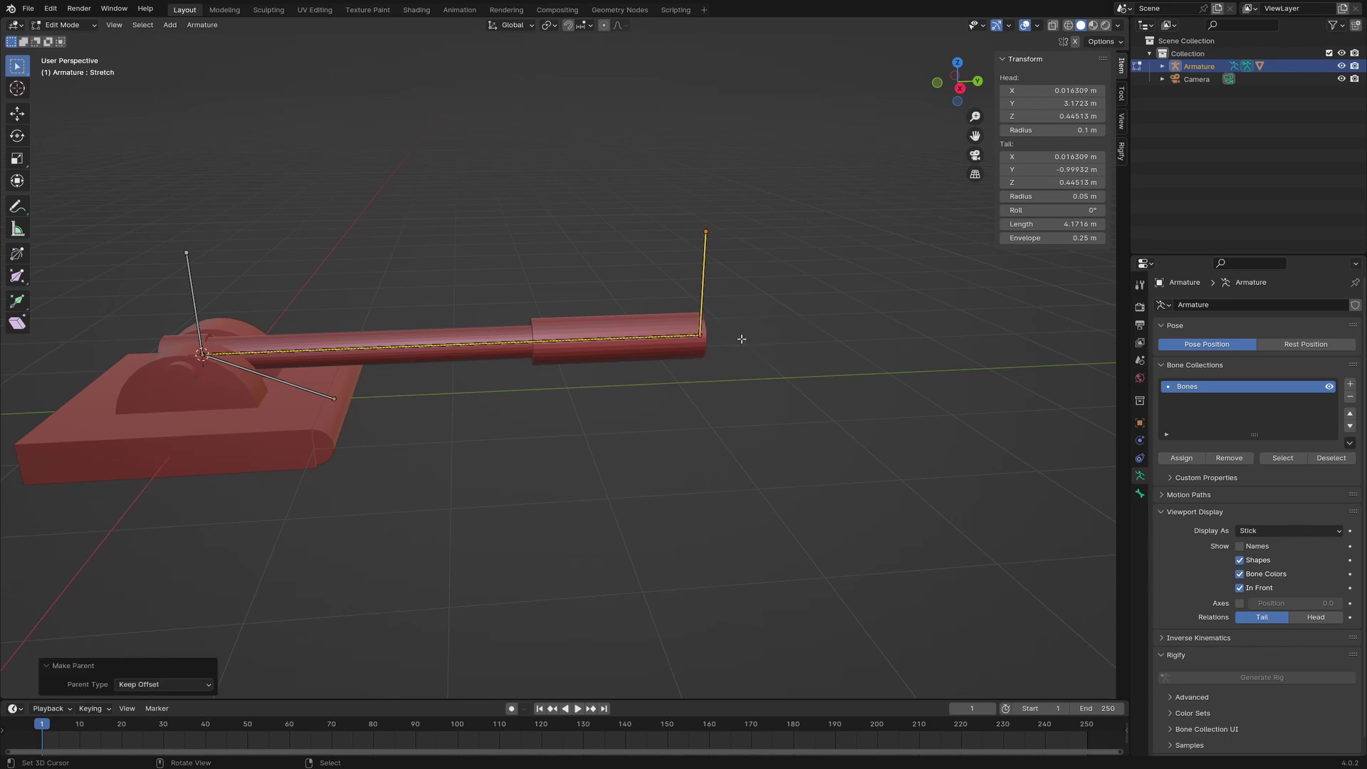
pyautogui.click(80, 27)
# - Back in Pose Mode, test-rotate the Control bone around X and cancel
pyautogui.click(74, 69)
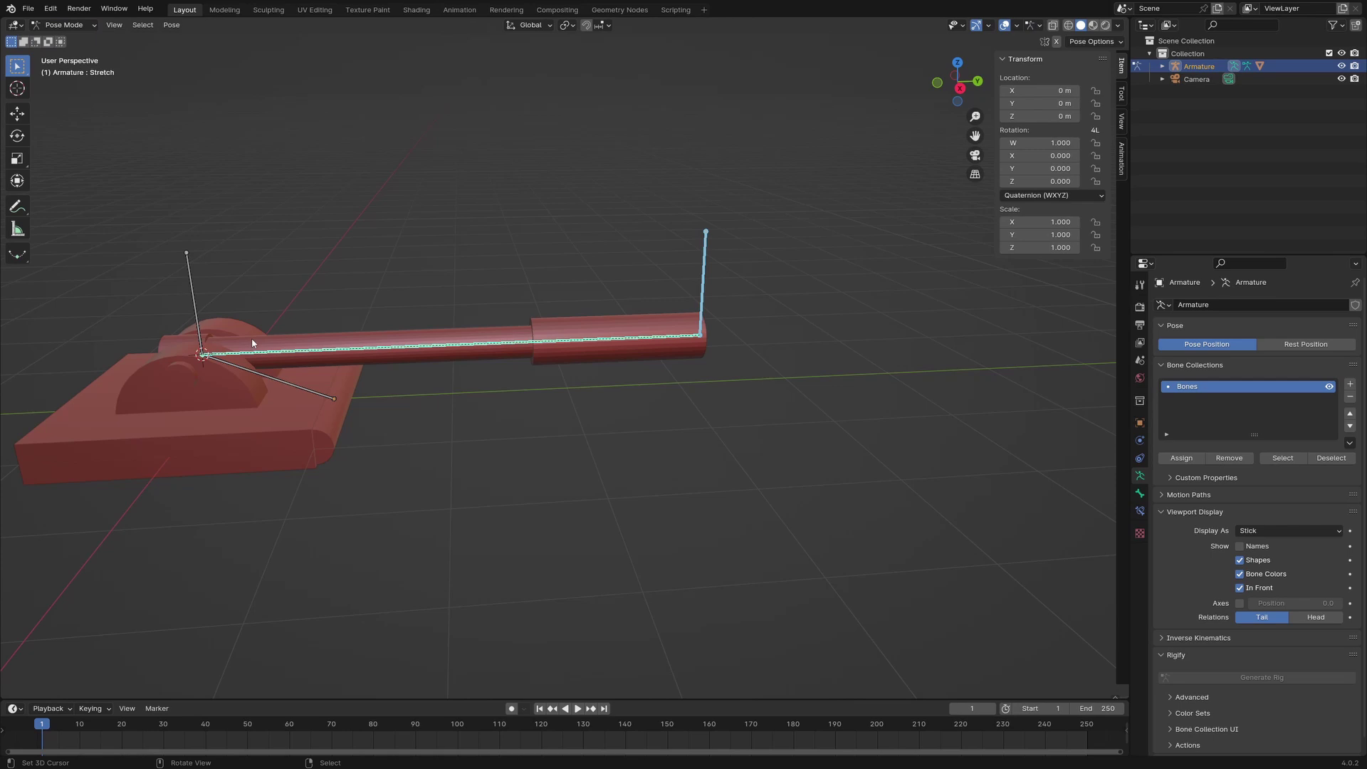
pyautogui.click(274, 377)
pyautogui.press('r')
pyautogui.press('x')
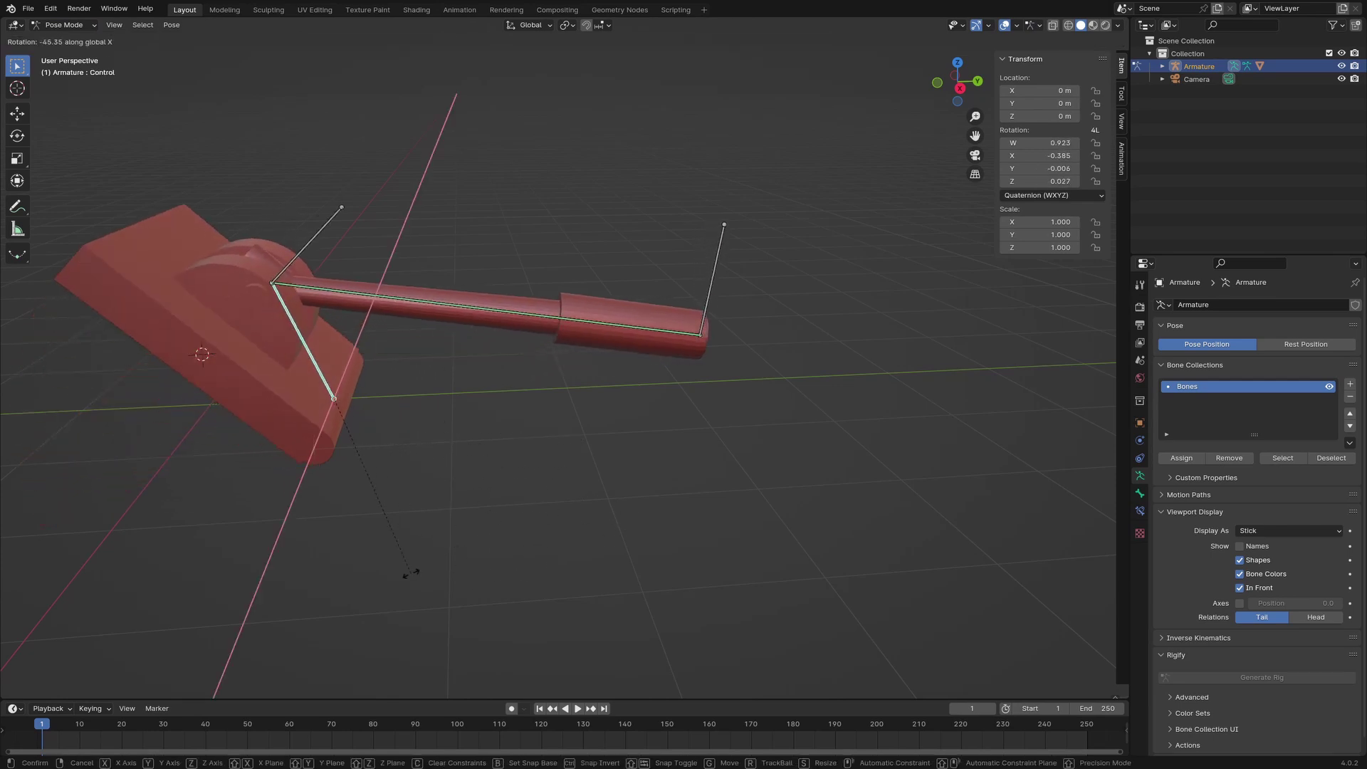
pyautogui.press('Escape')
# - Add a Limit Scale constraint to the Base bone with minimum and maximum X/Y/Z of 1
pyautogui.click(704, 266)
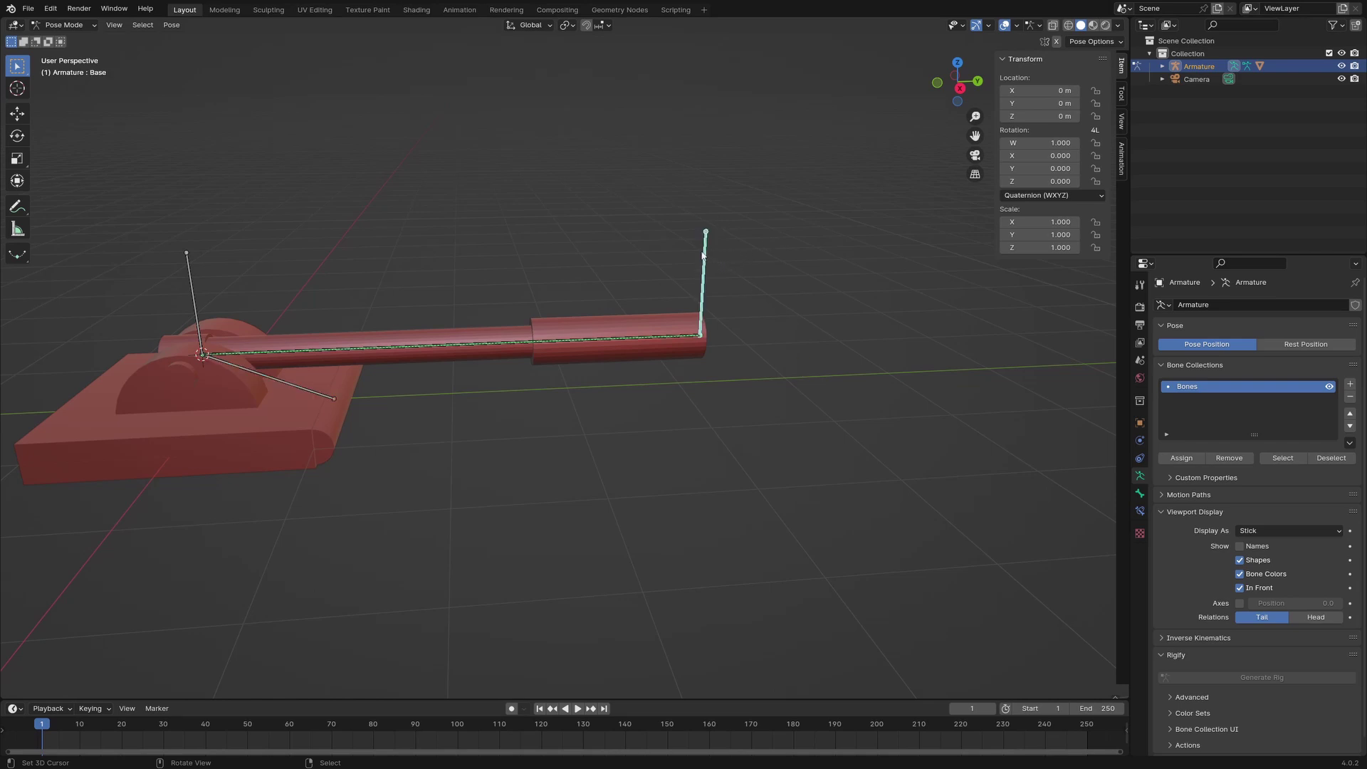
pyautogui.click(1139, 510)
pyautogui.click(1191, 306)
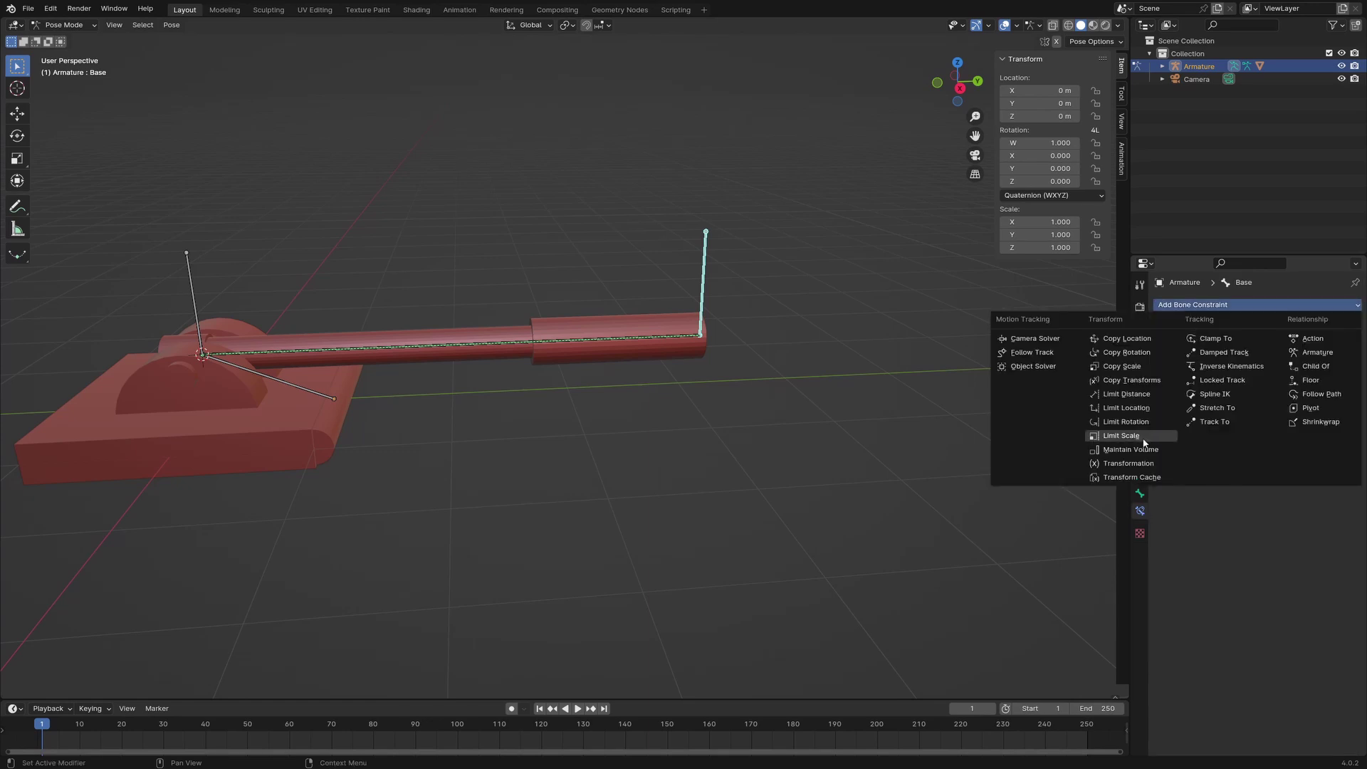
pyautogui.click(1121, 435)
pyautogui.moveTo(1294, 344); pyautogui.dragTo(1295, 417)
pyautogui.write('1')
pyautogui.press('Return')
pyautogui.write('1')
pyautogui.press('Return')
# - Test-rotate Control around X to check the Base section keeps its size, then cancel
pyautogui.click(299, 385)
pyautogui.press('r')
pyautogui.press('x')
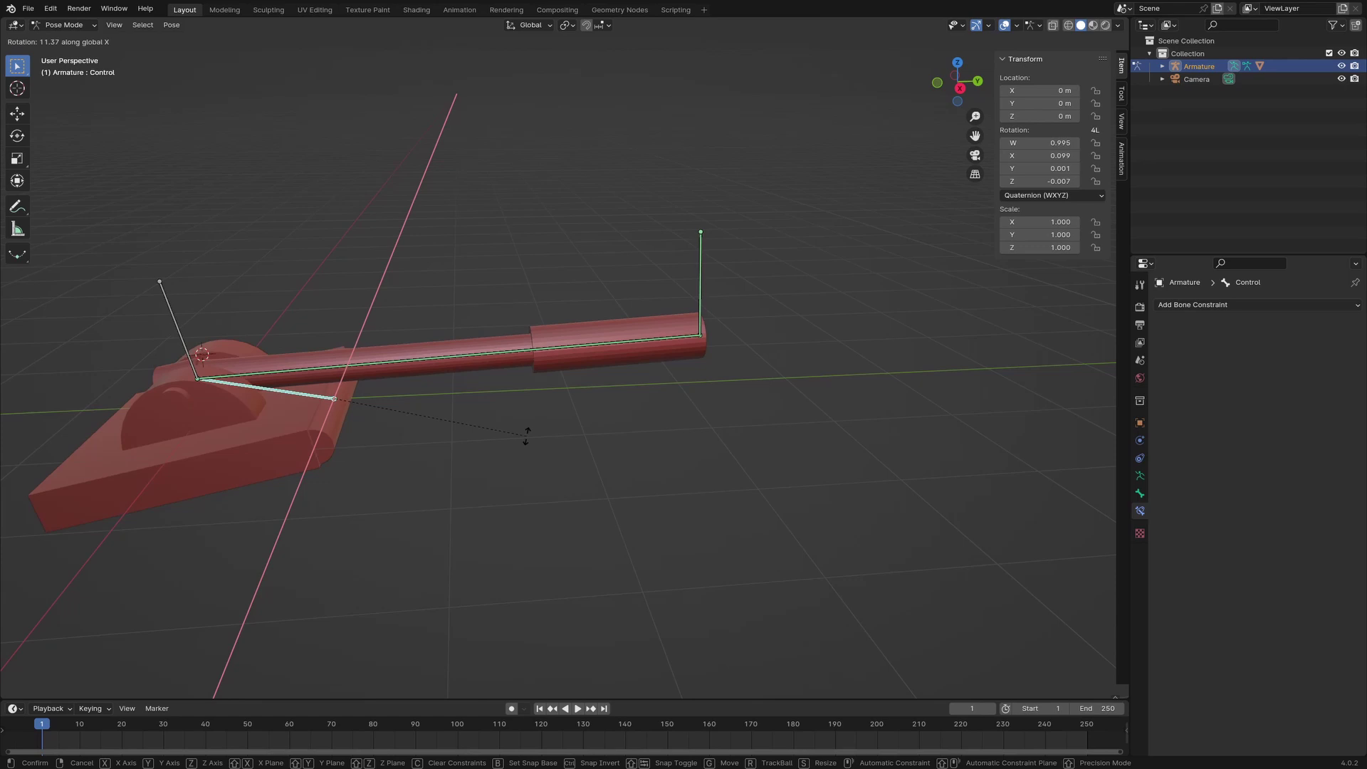
pyautogui.press('Escape')
# - In Edit Mode, parent the Tip bone to the Stretch bone with Keep Offset
pyautogui.click(64, 25)
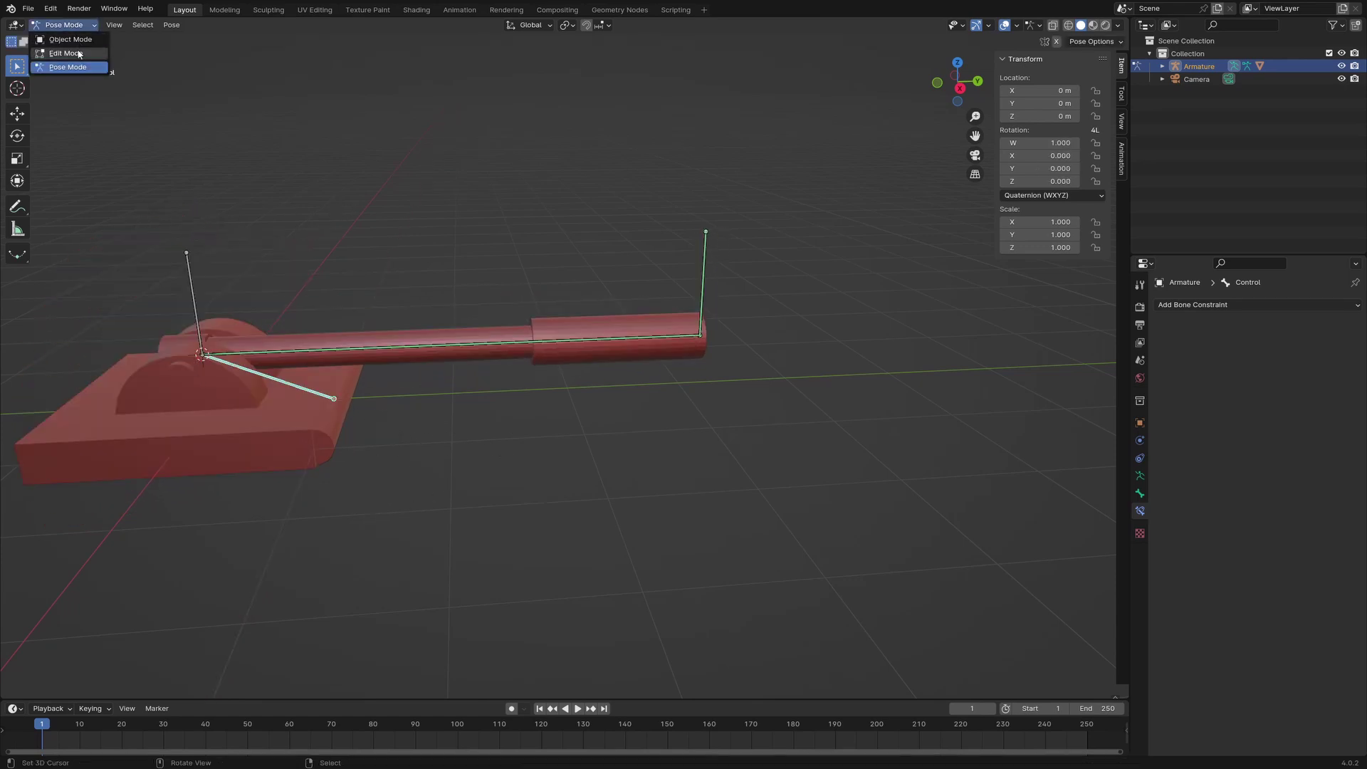
pyautogui.click(65, 52)
pyautogui.click(192, 290)
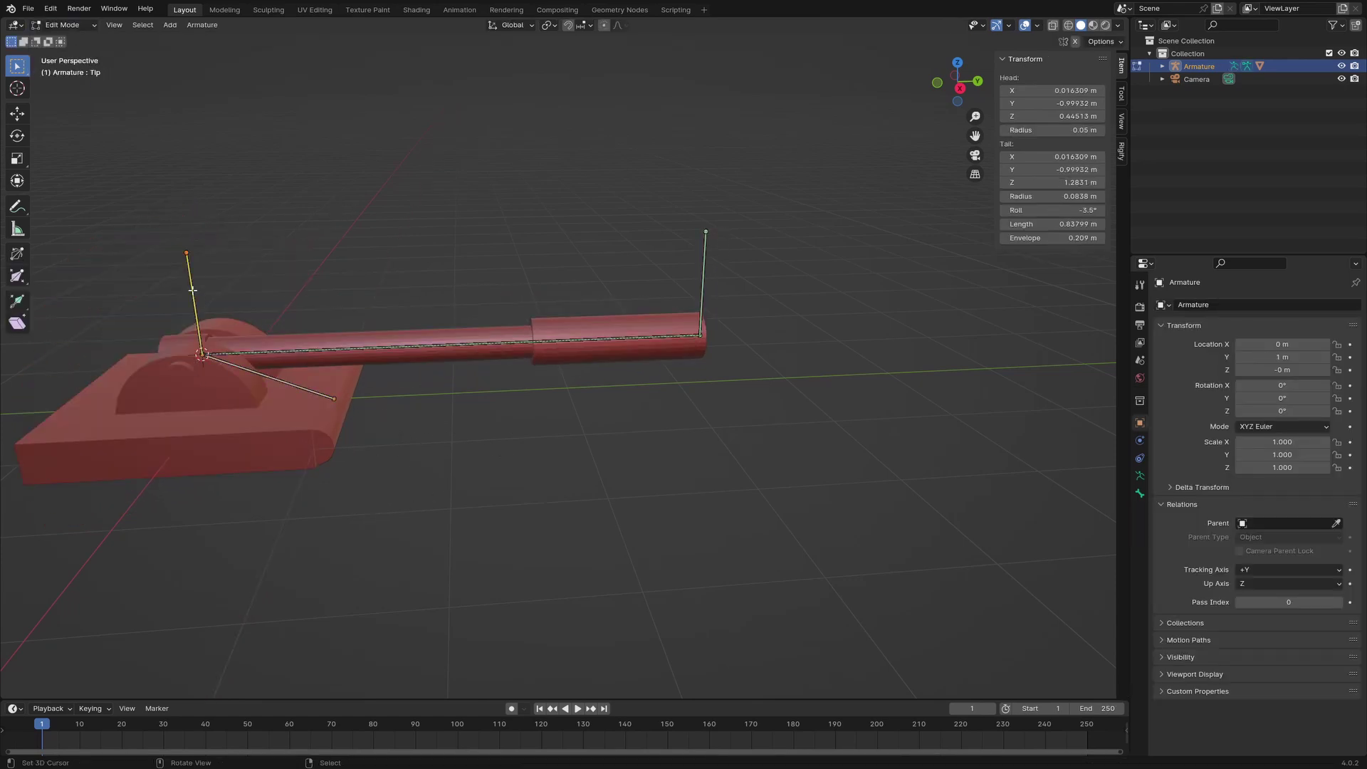
pyautogui.click(326, 347)
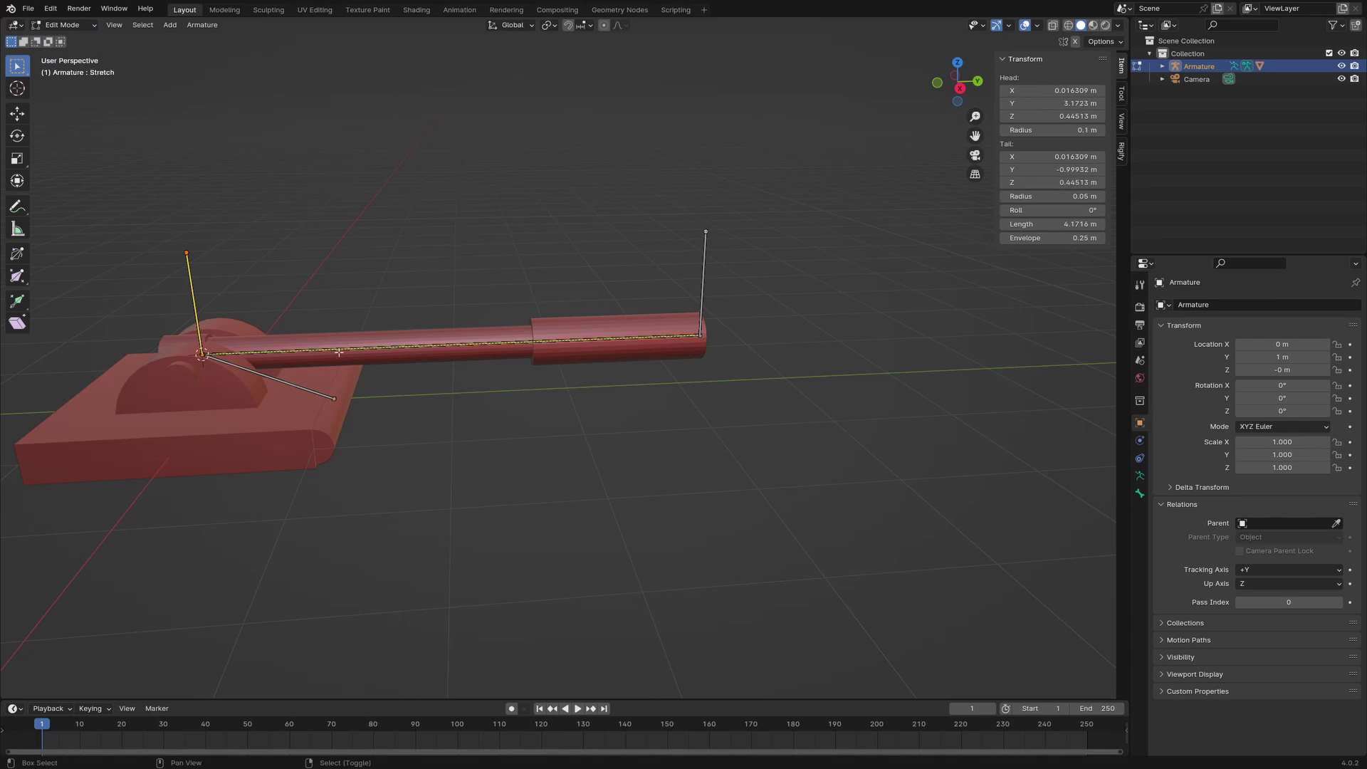
pyautogui.hotkey('ctrl', 'p')
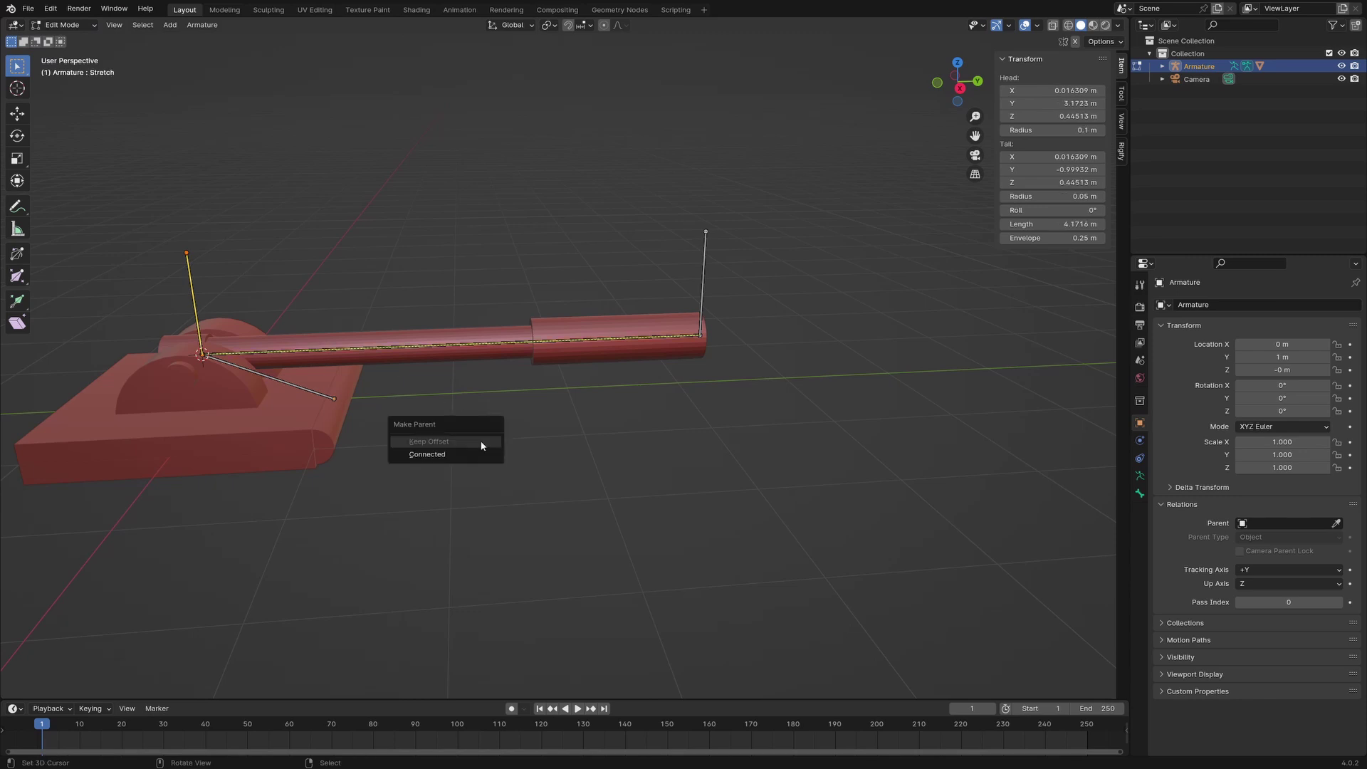
pyautogui.click(435, 443)
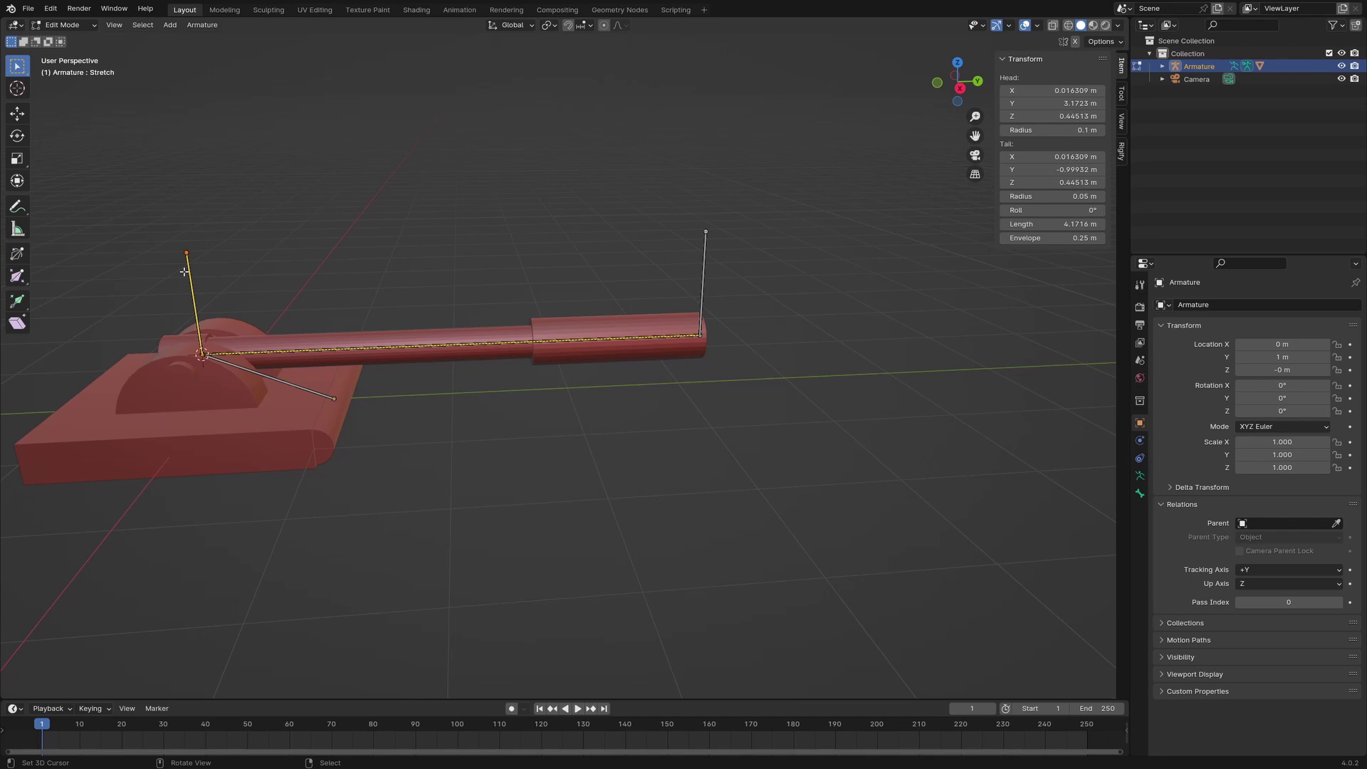
# - In Pose Mode, add a Limit Scale constraint to Tip with all six Min/Max axis limits enabled
pyautogui.click(74, 27)
pyautogui.click(68, 72)
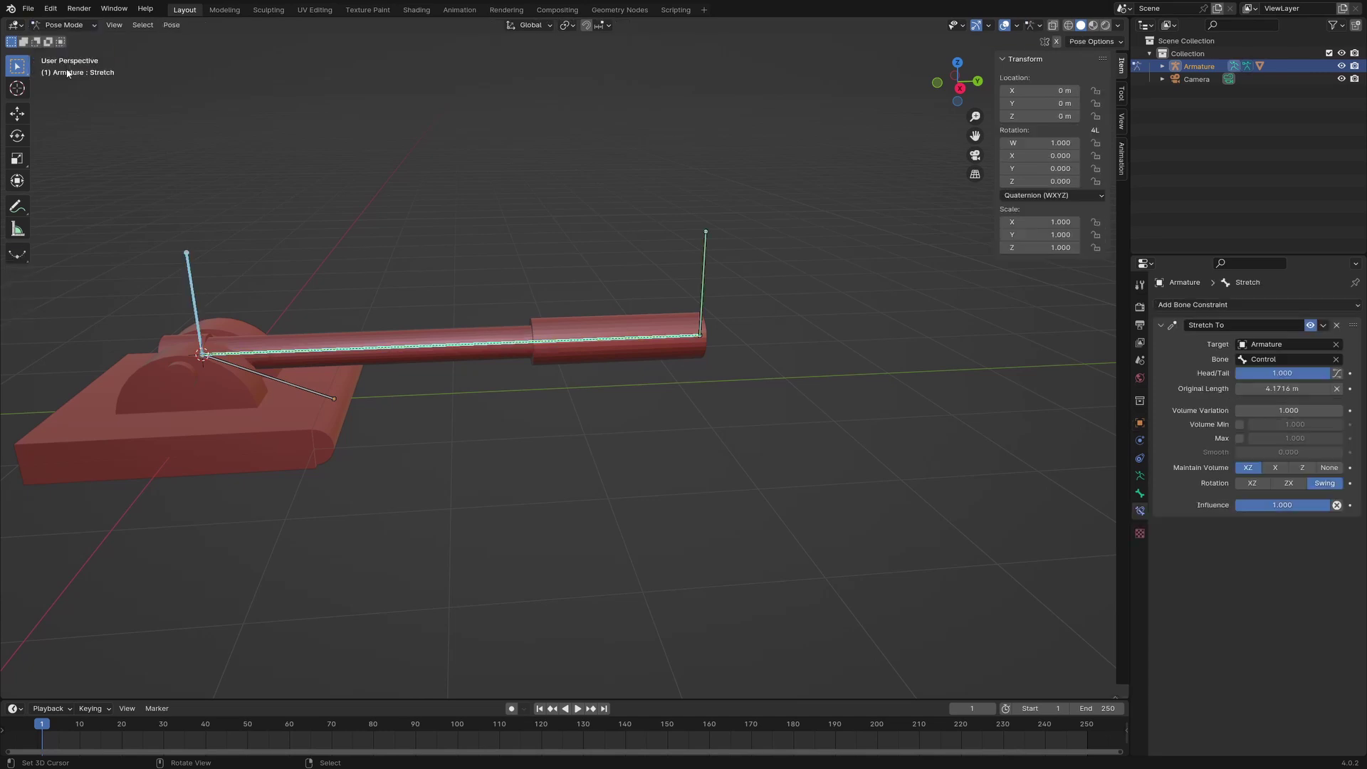
pyautogui.click(197, 288)
pyautogui.click(1229, 305)
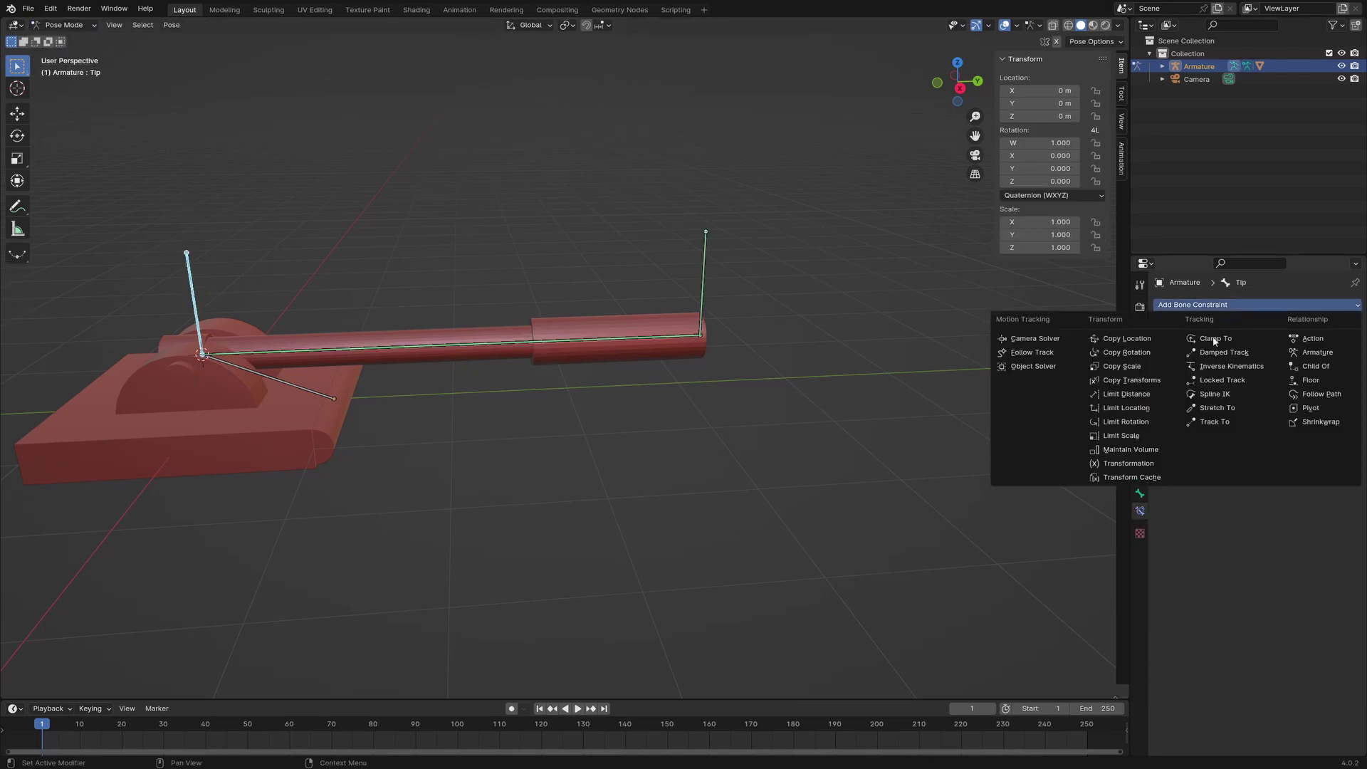
pyautogui.click(1145, 438)
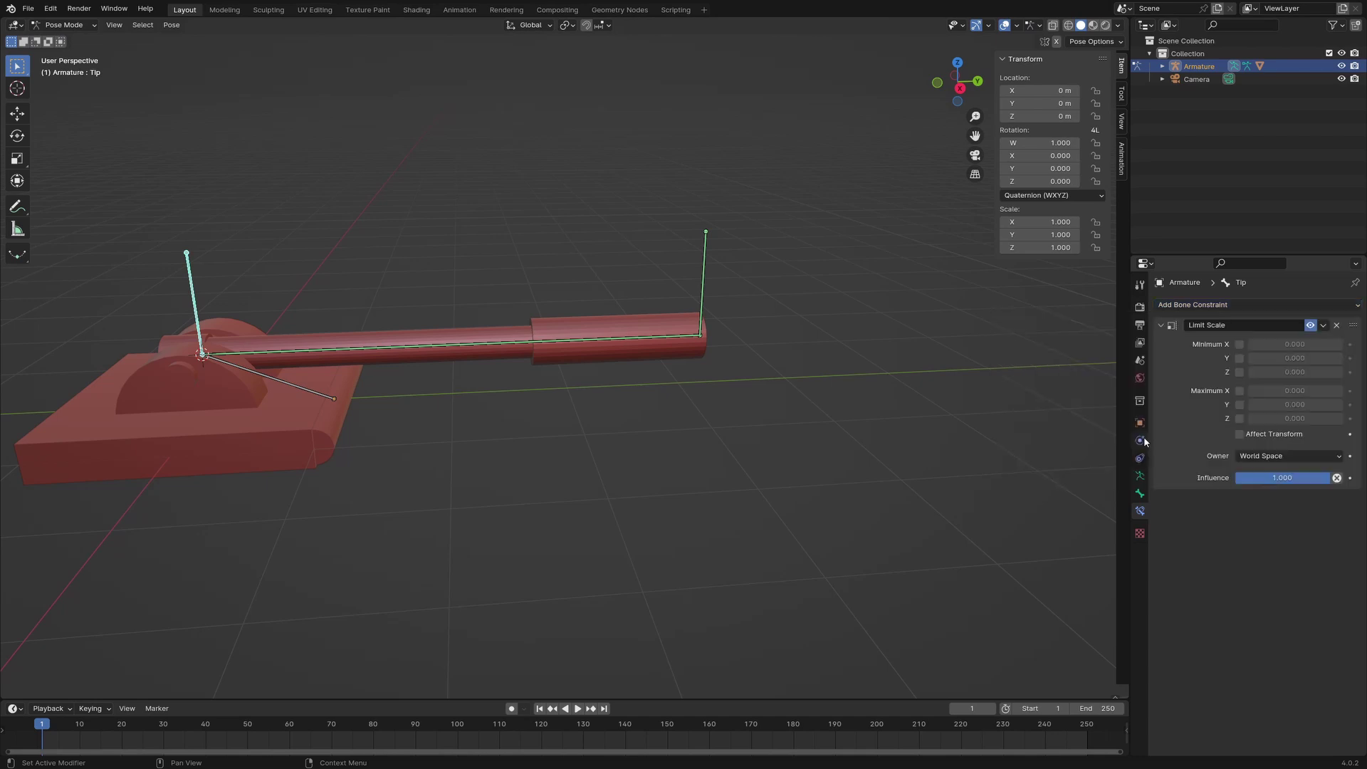
pyautogui.click(1239, 344)
pyautogui.click(1239, 358)
pyautogui.click(1239, 372)
pyautogui.click(1239, 390)
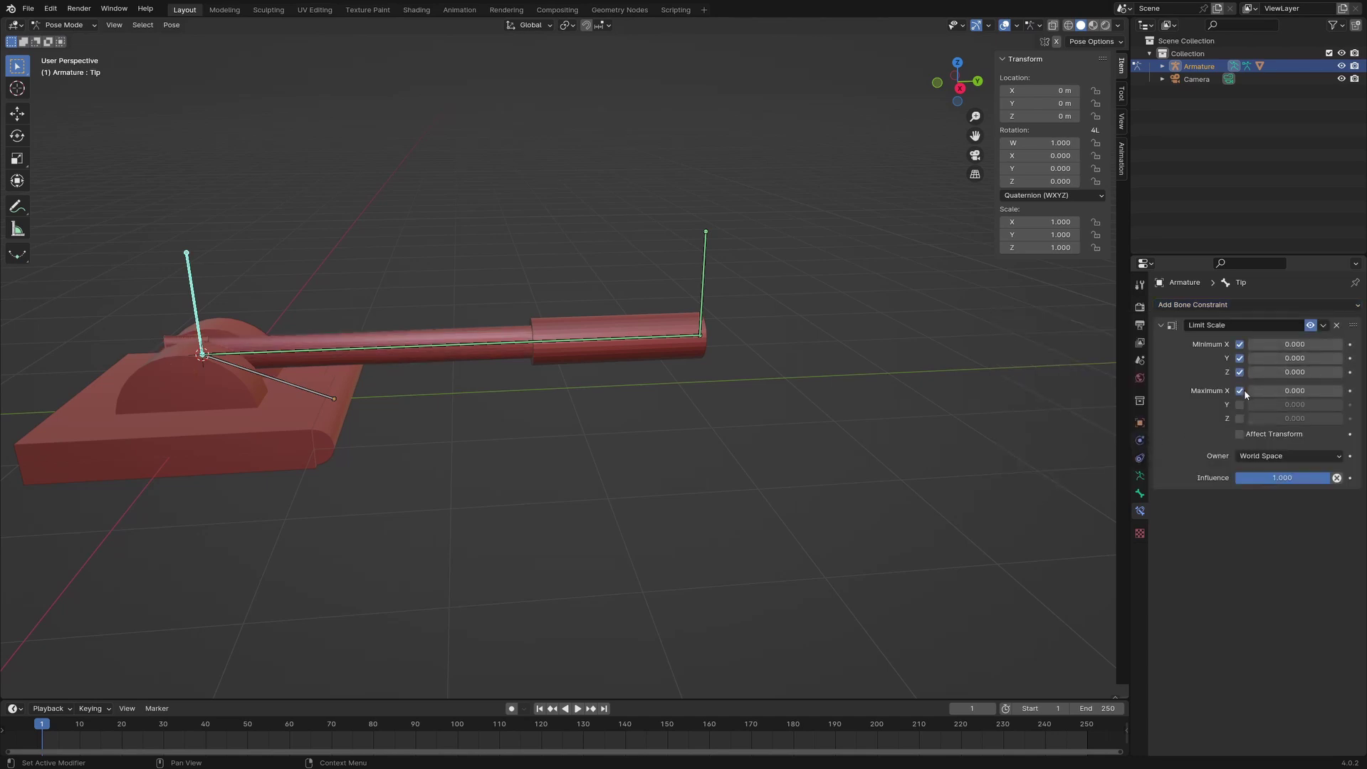
pyautogui.click(1239, 404)
pyautogui.click(1239, 417)
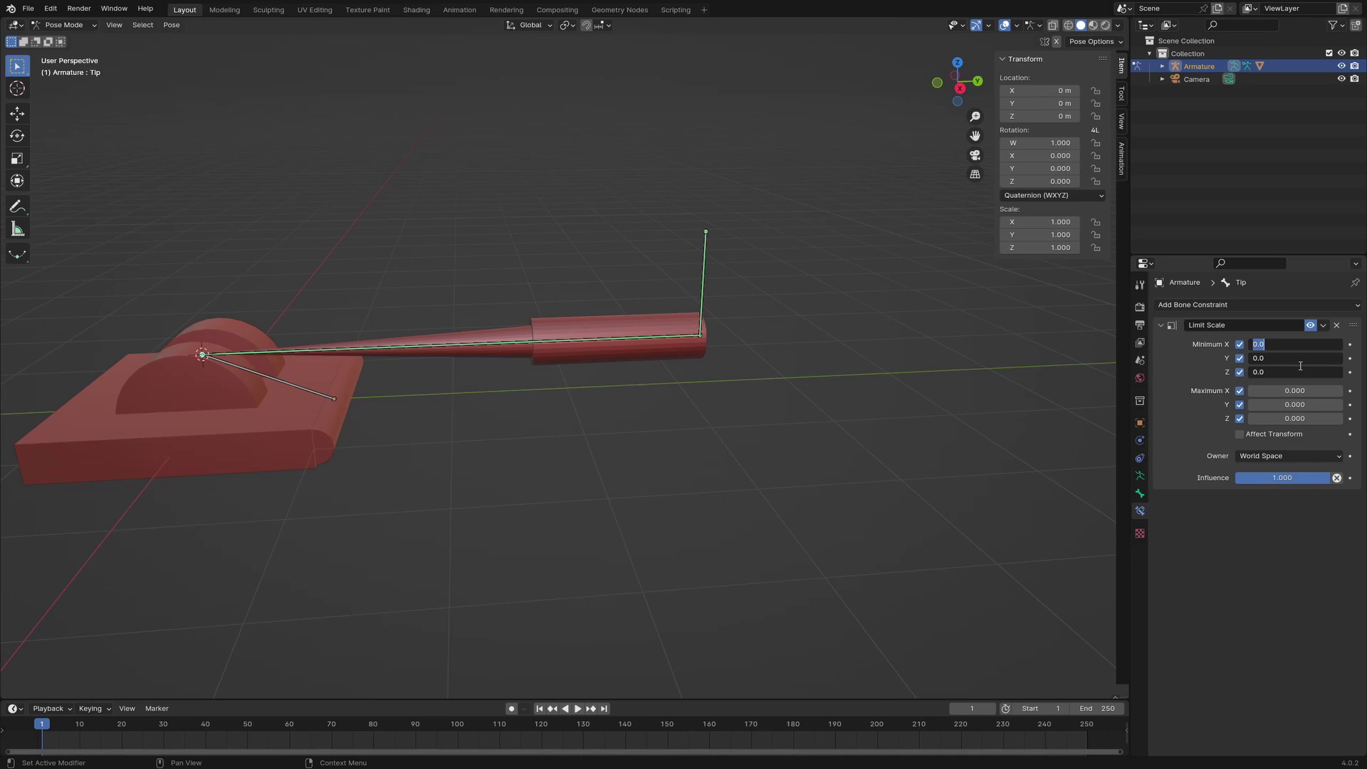
# - Set Tip's Limit Scale minimum and maximum X, Y, Z values to 1
pyautogui.write('1')
pyautogui.press('Return')
pyautogui.moveTo(1294, 390); pyautogui.dragTo(1294, 419)
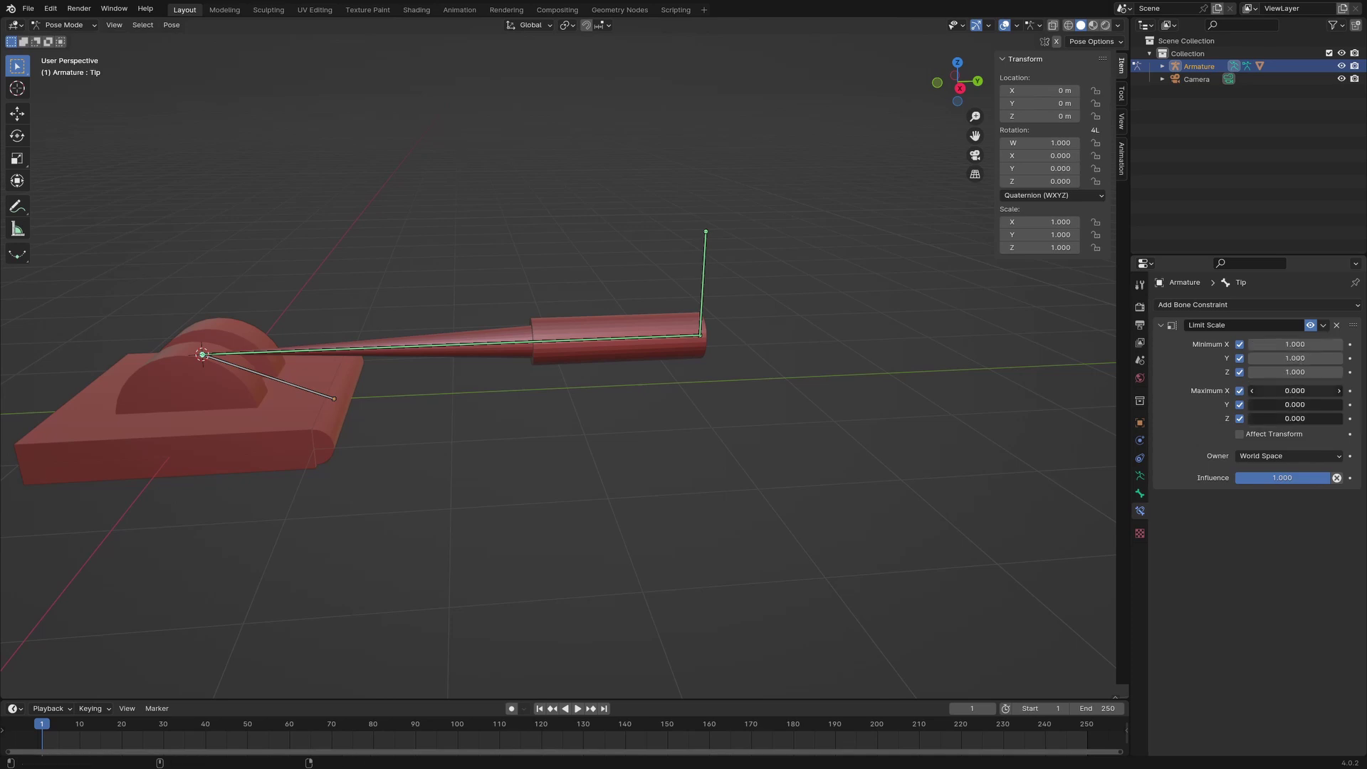
pyautogui.write('1')
pyautogui.press('Return')
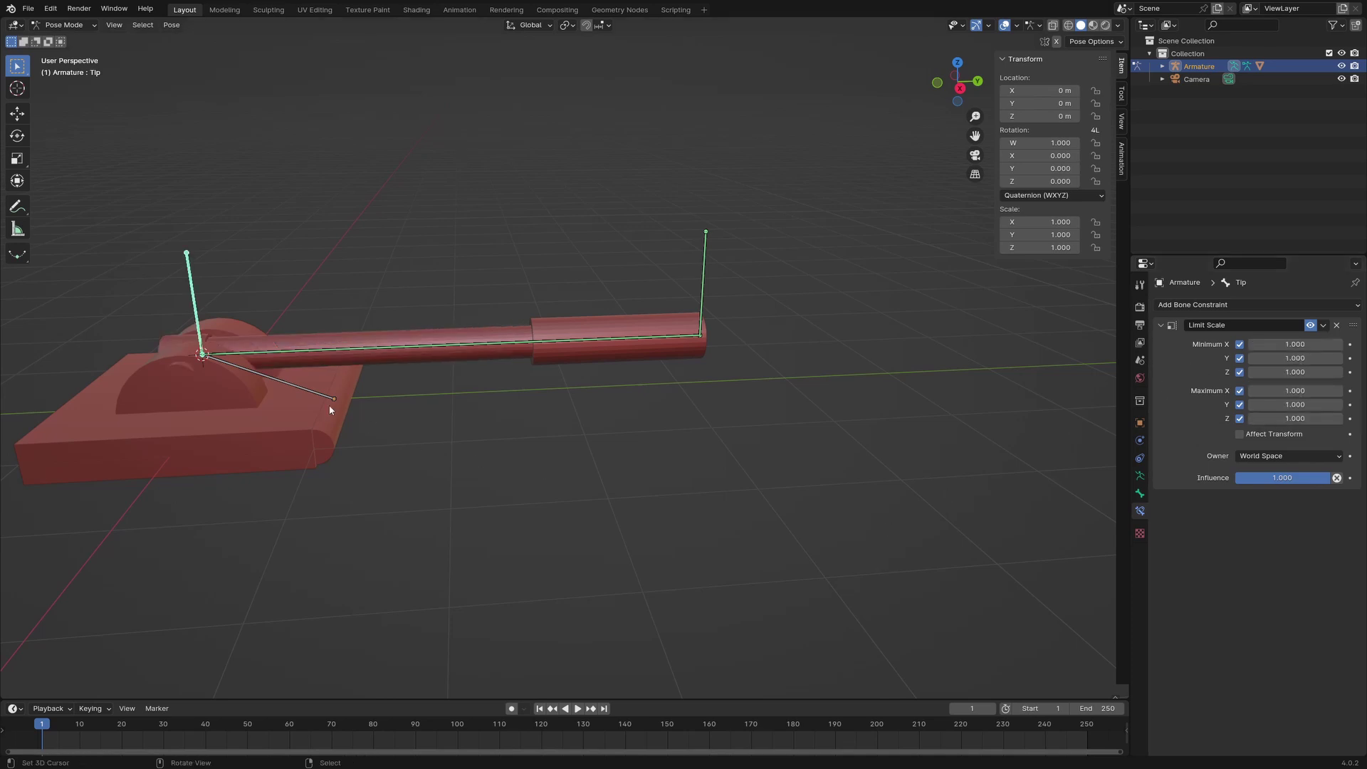
# - Rotate the Control bone around X to test the rig
pyautogui.click(324, 400)
pyautogui.press('r')
pyautogui.press('x')
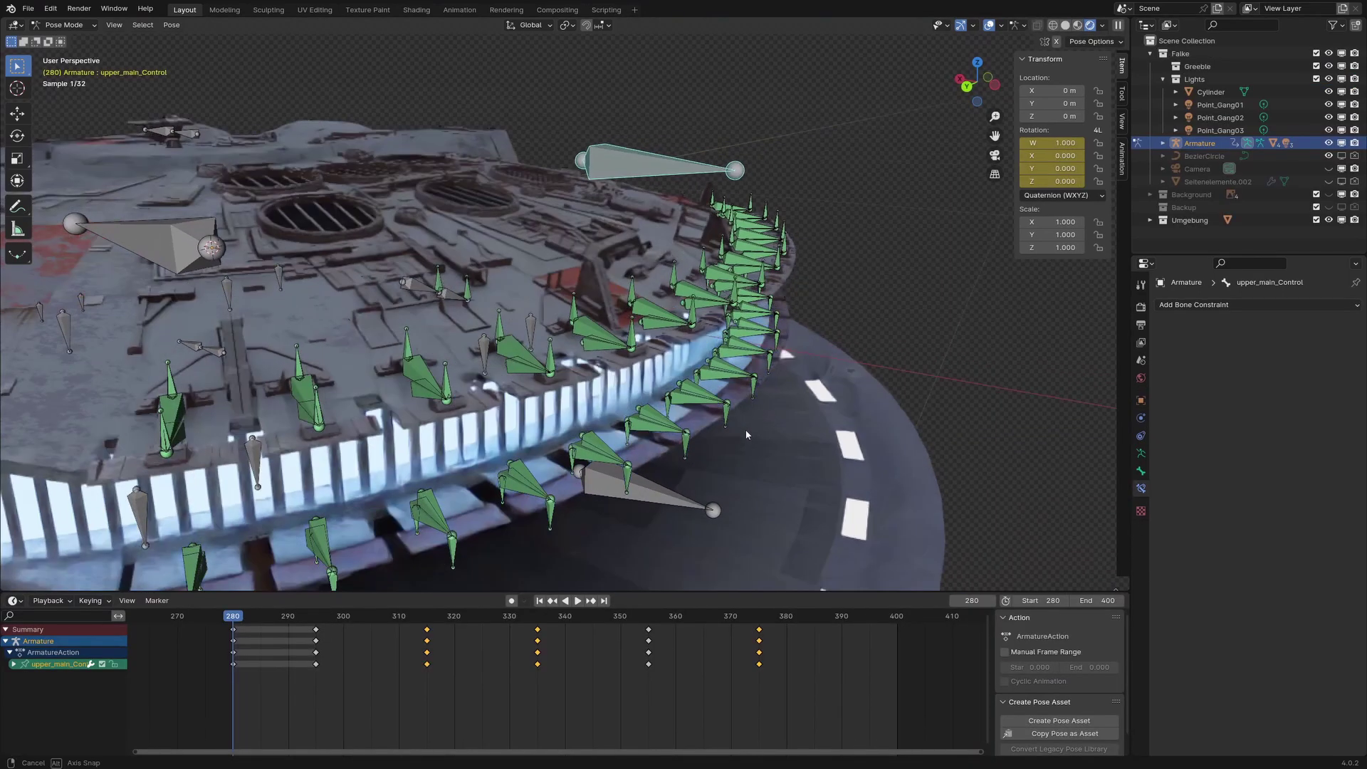
# - Orbit the Millennium Falcon rig and inspect bone upper_control_12's Limit Rotation and Copy Rotation constraints
pyautogui.moveTo(746, 434); pyautogui.dragTo(762, 428, button='middle')
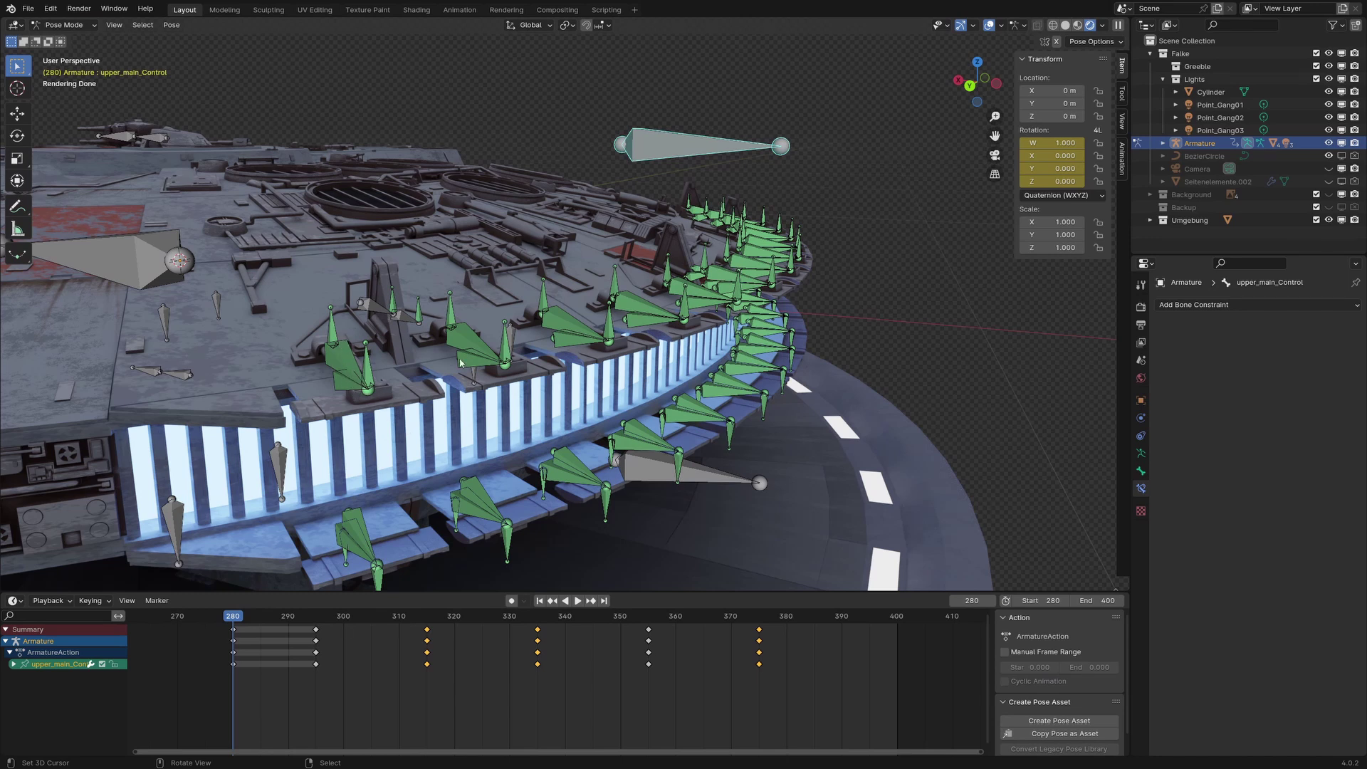
pyautogui.click(508, 373)
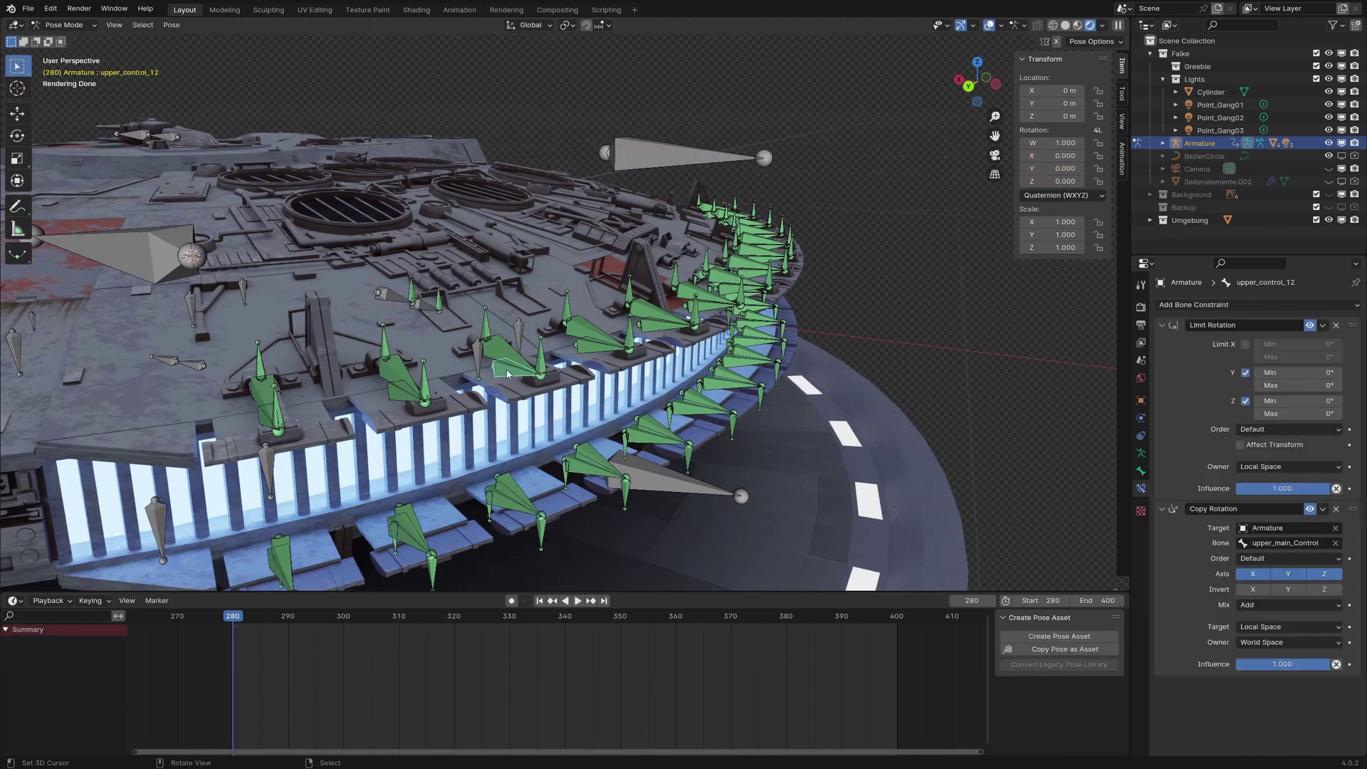